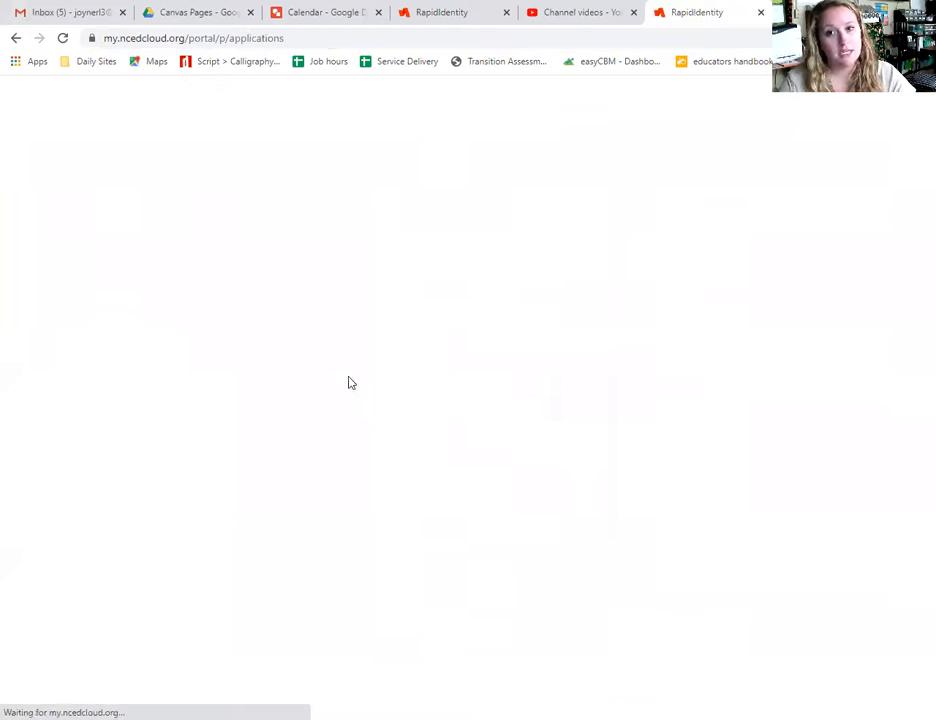
Step: Open Canvas from the application portal and go to the modules of the teacher's virtual learning course
left_click(183, 223)
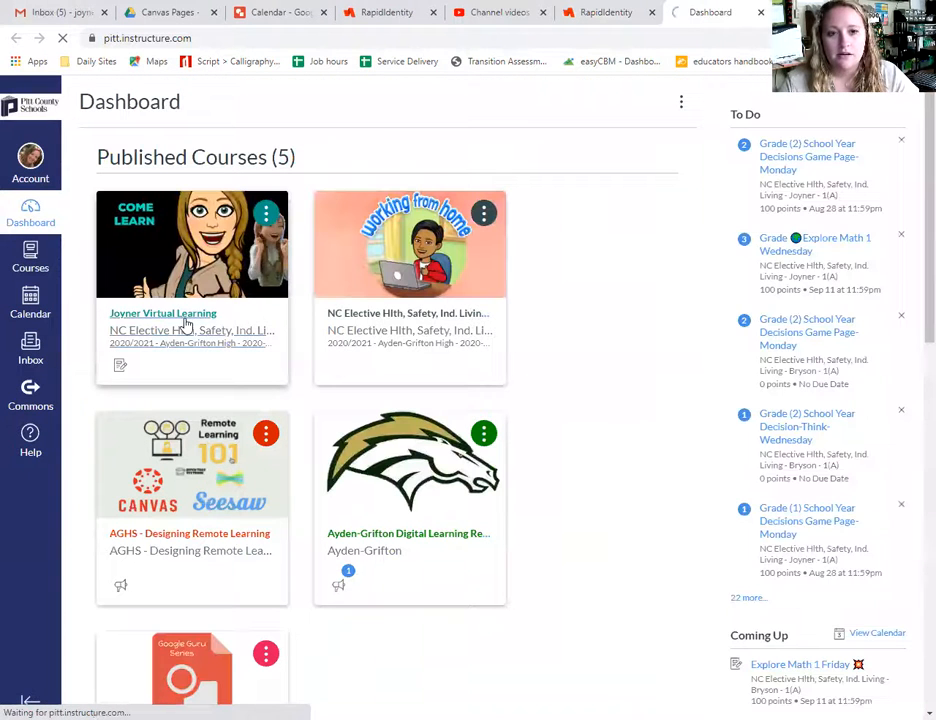
left_click(183, 316)
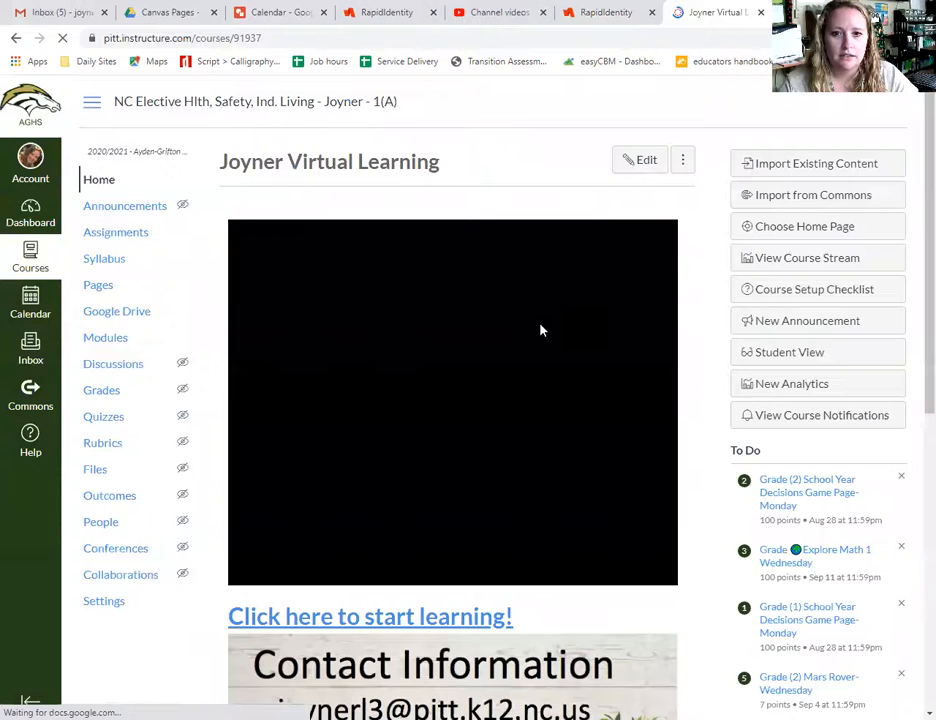
left_click(106, 340)
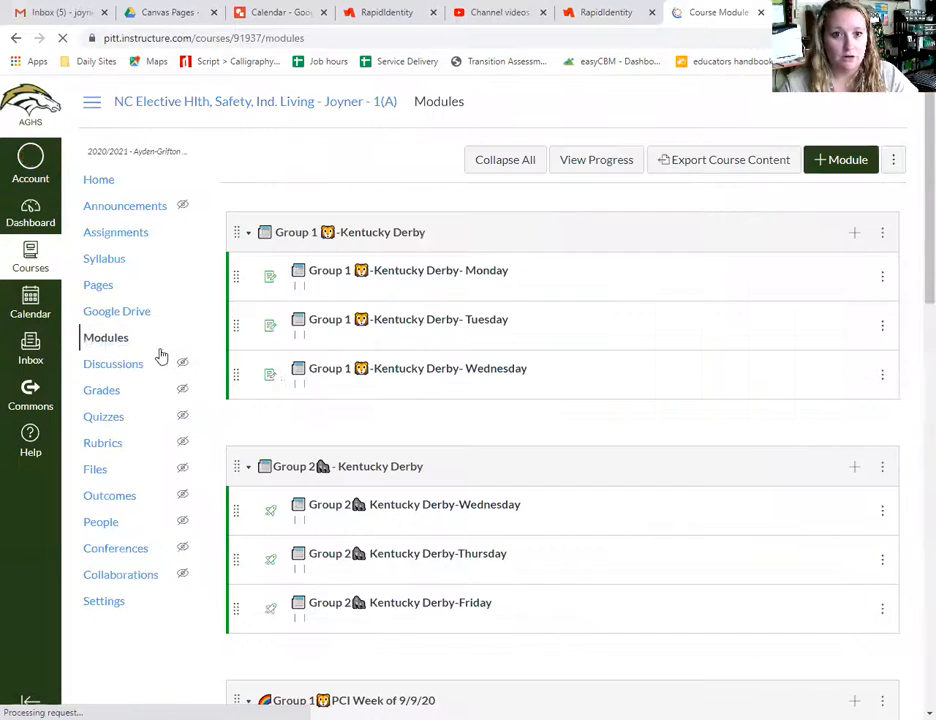
Step: Open the Group 2 Kentucky Derby-Wednesday quiz and preview it as students would see it
scroll(437, 545, "down", 1)
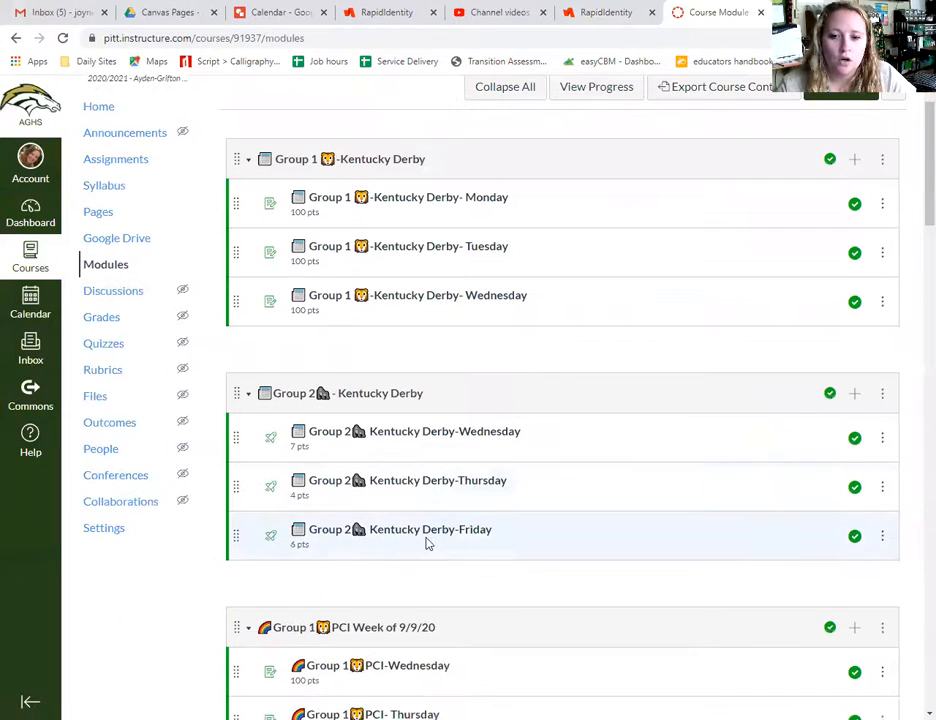
left_click(405, 441)
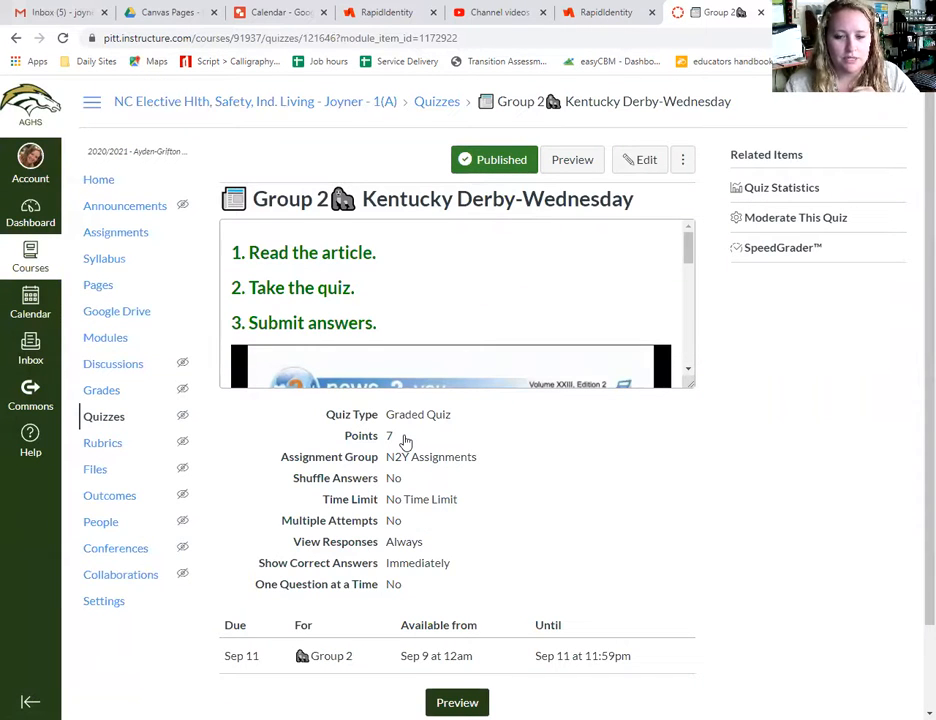
left_click(556, 172)
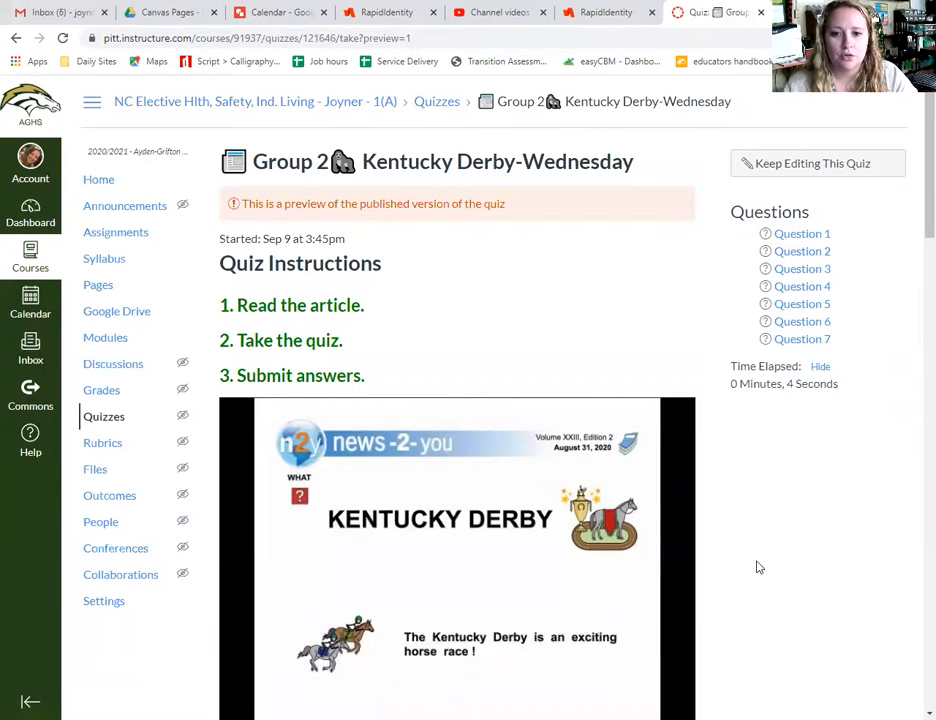
Step: Page through the Kentucky Derby article embedded in the quiz instructions up to slide 6
scroll(759, 567, "down", 3)
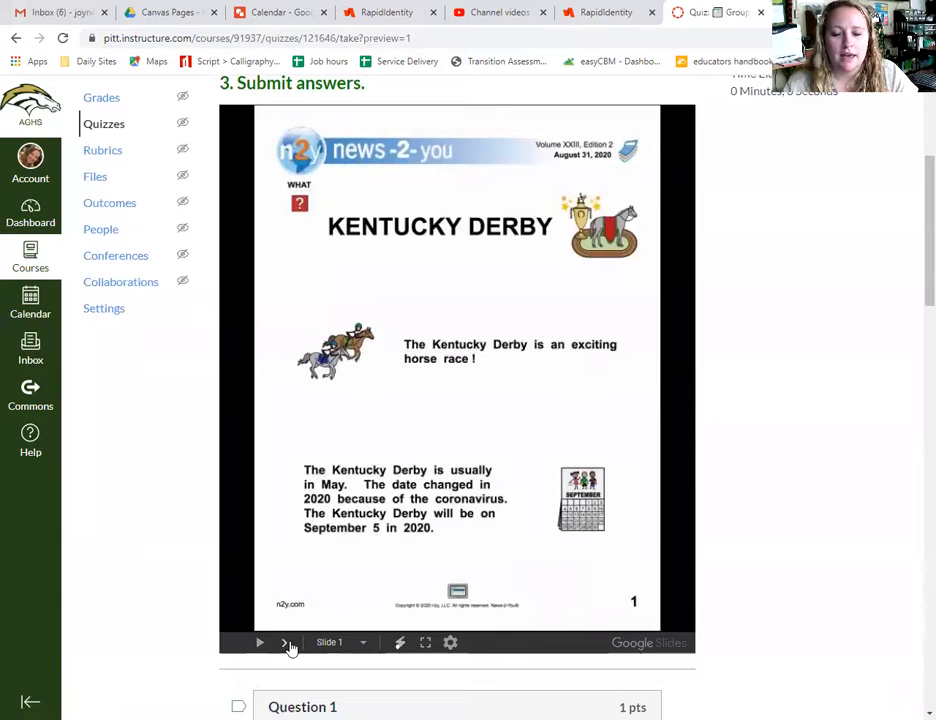
left_click(287, 644)
left_click(287, 644)
left_click(287, 644)
left_click(287, 644)
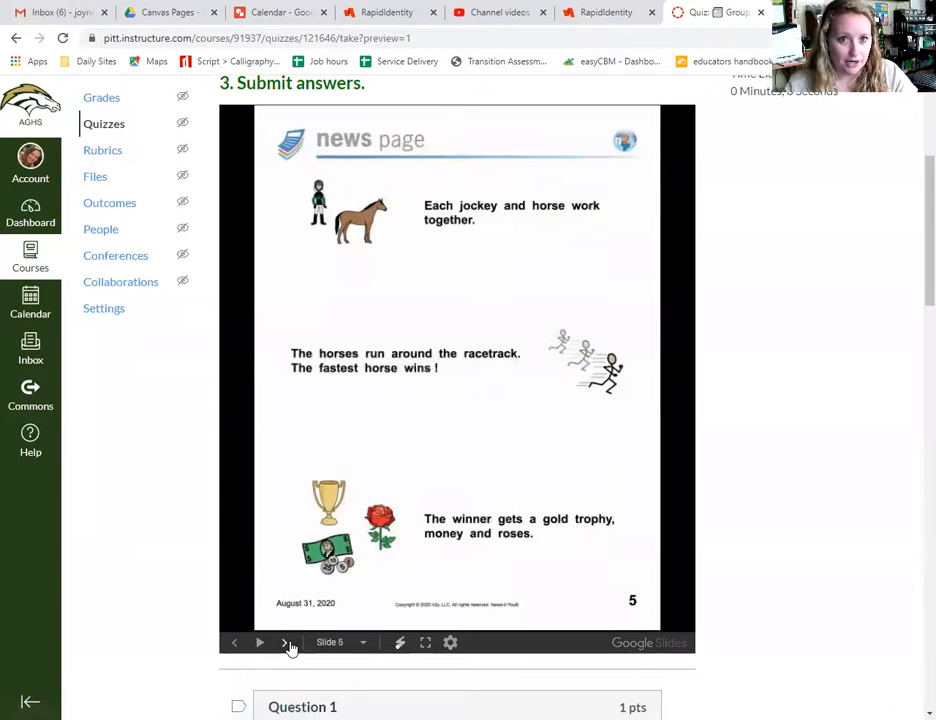
left_click(287, 644)
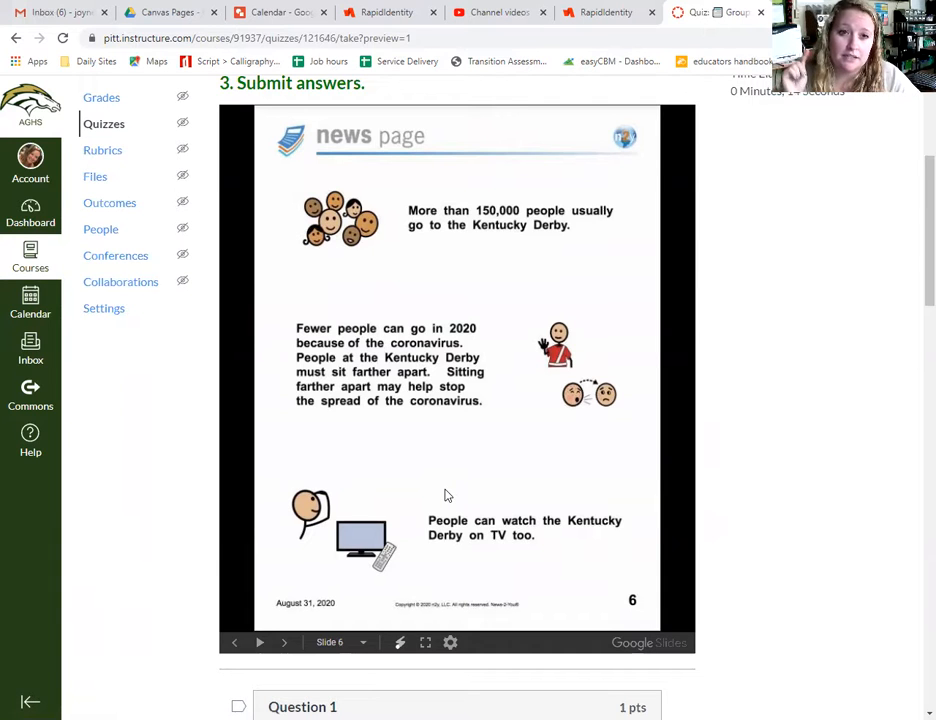
Step: Review the multiple-choice questions below the article through to the end of the quiz
scroll(775, 545, "down", 5)
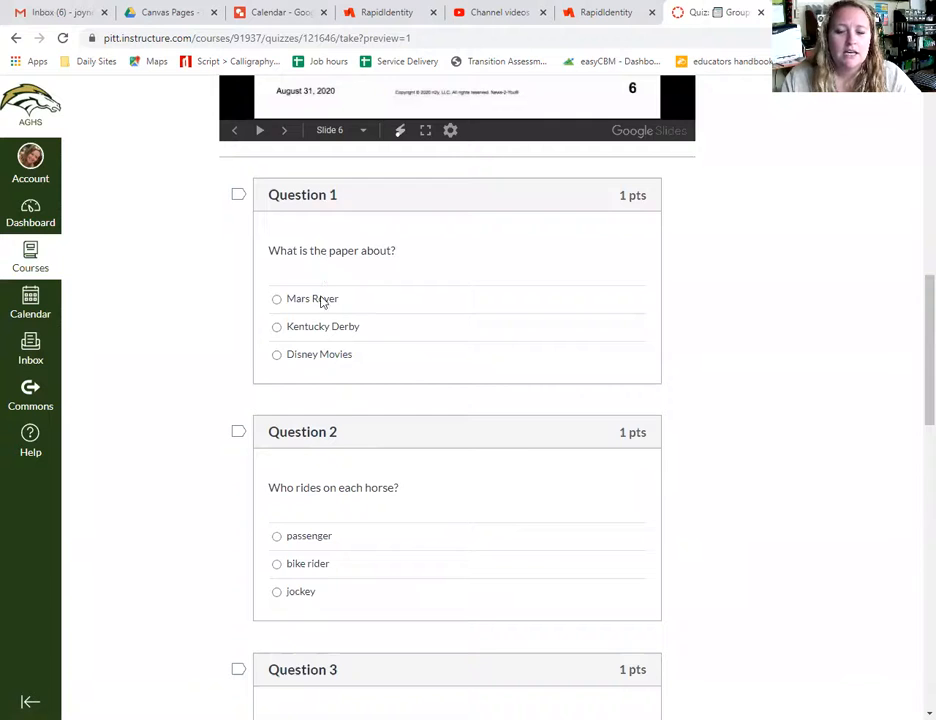
scroll(350, 422, "down", 6)
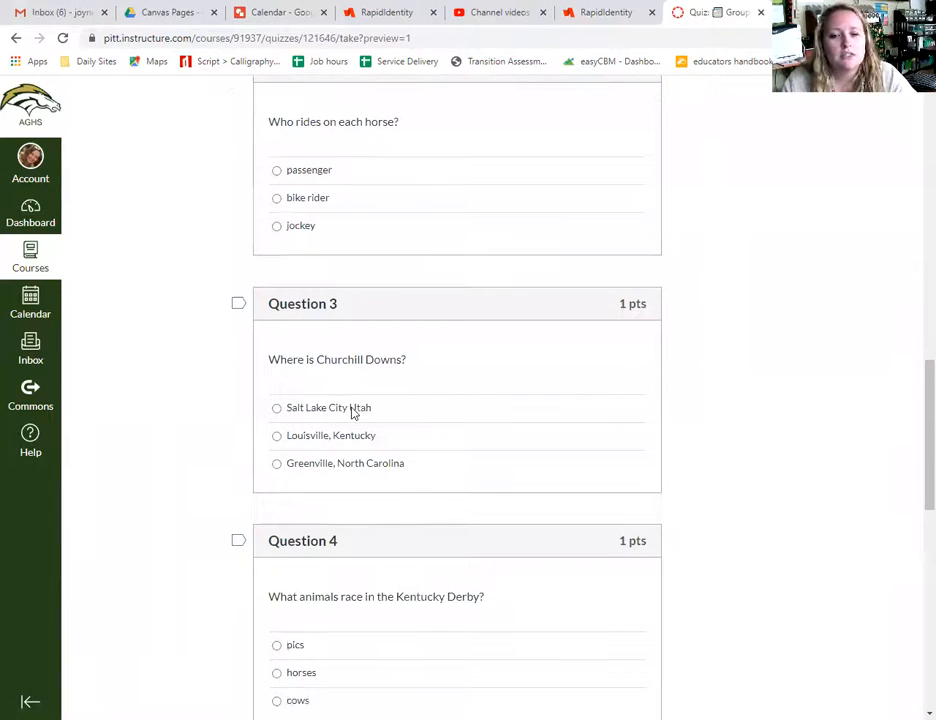
scroll(351, 413, "down", 6)
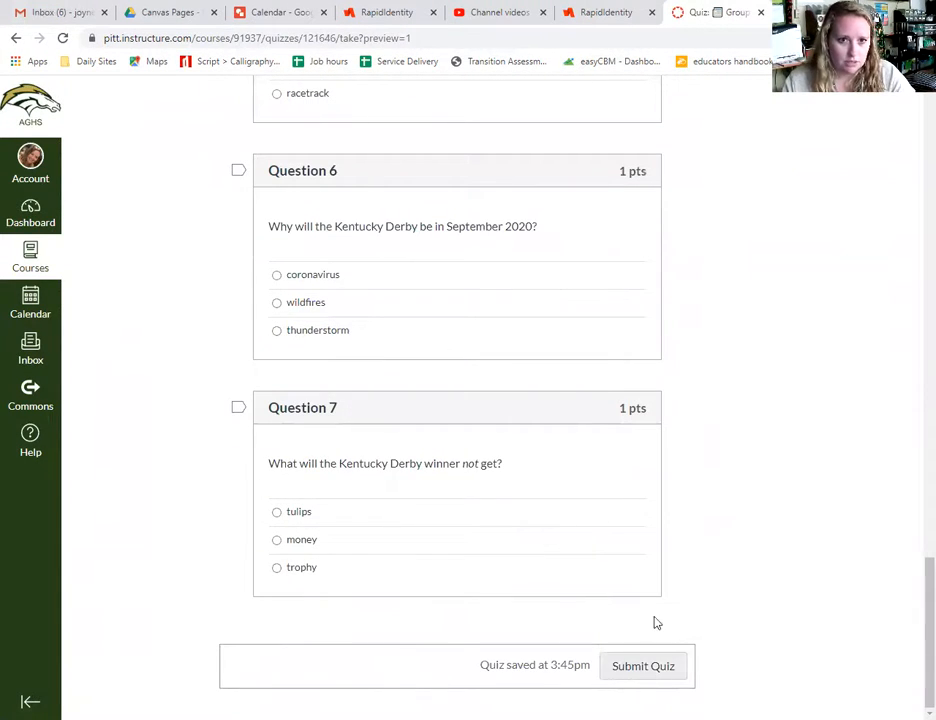
scroll(700, 590, "up", 1)
scroll(740, 566, "up", 20)
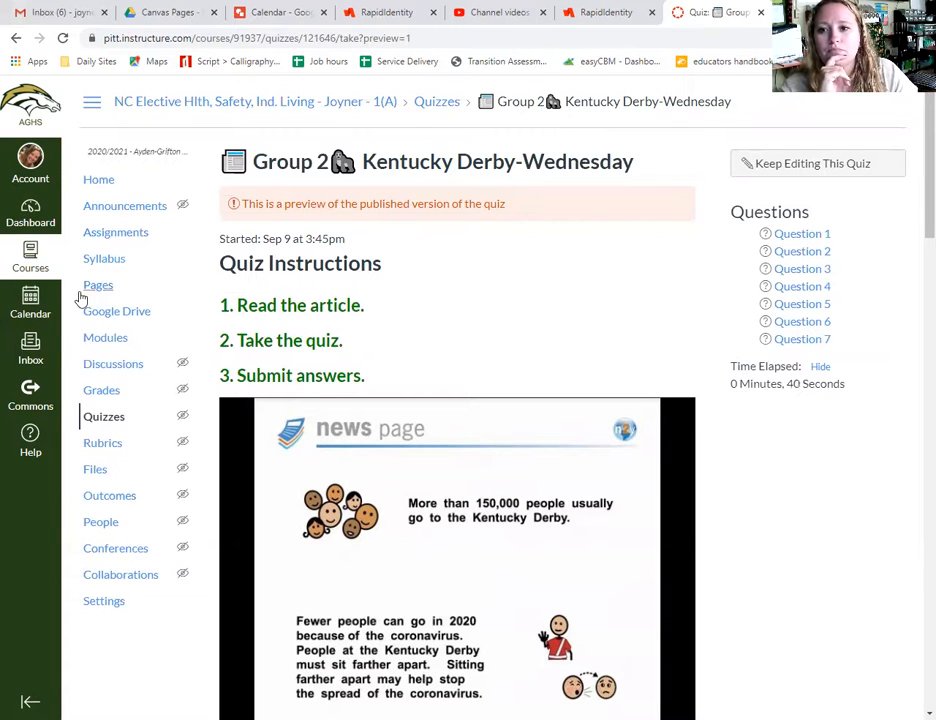
Step: Return to the course modules and begin a new module with the man shrugging emoji at the start of its name
left_click(108, 342)
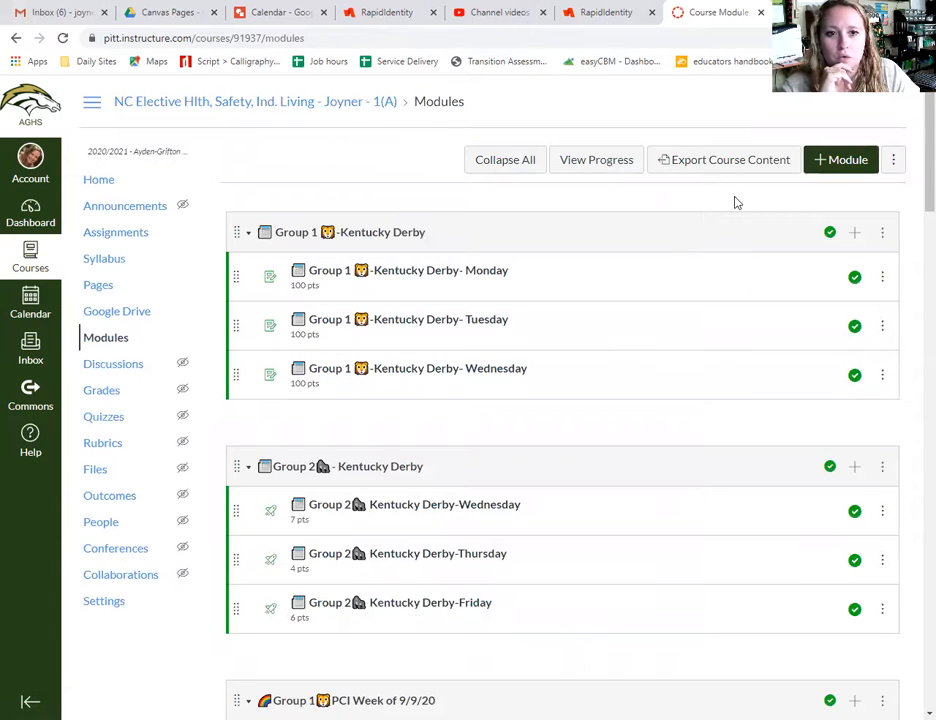
left_click(833, 163)
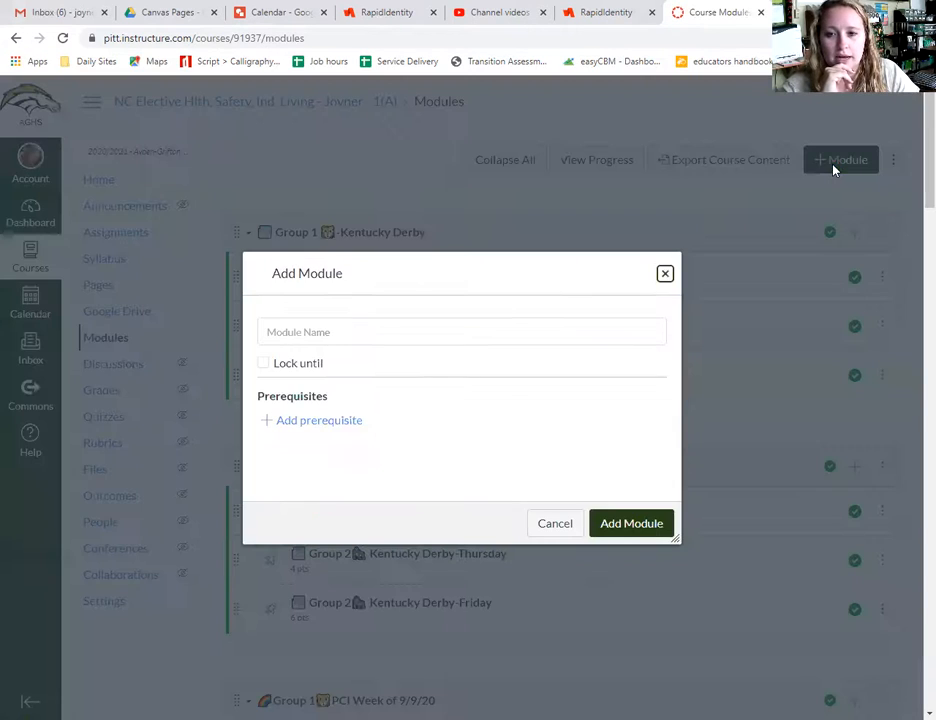
left_click(378, 324)
left_click(846, 38)
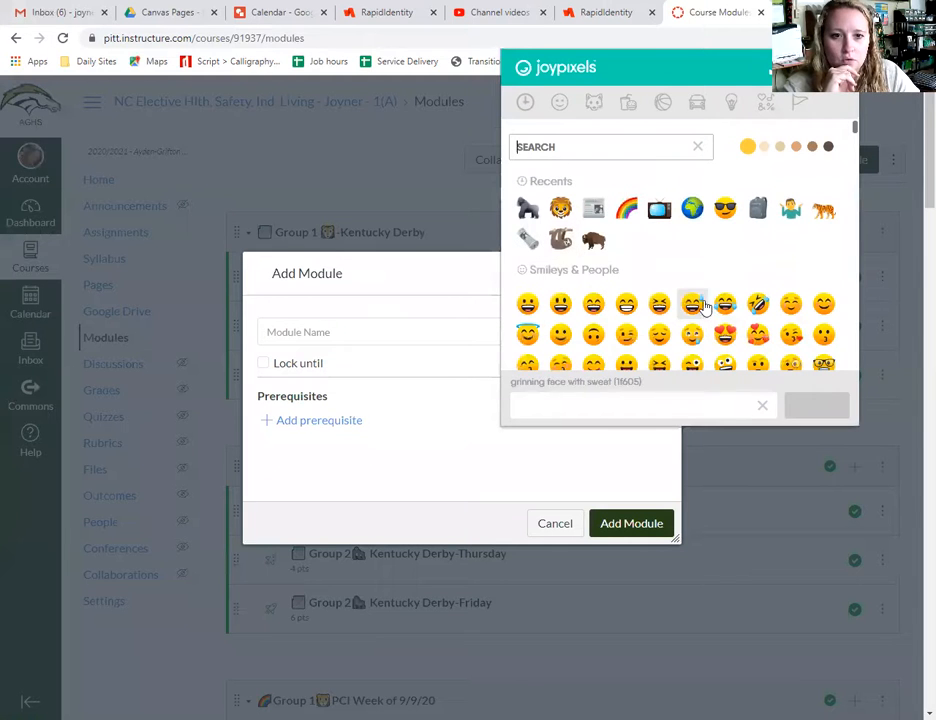
left_click(791, 215)
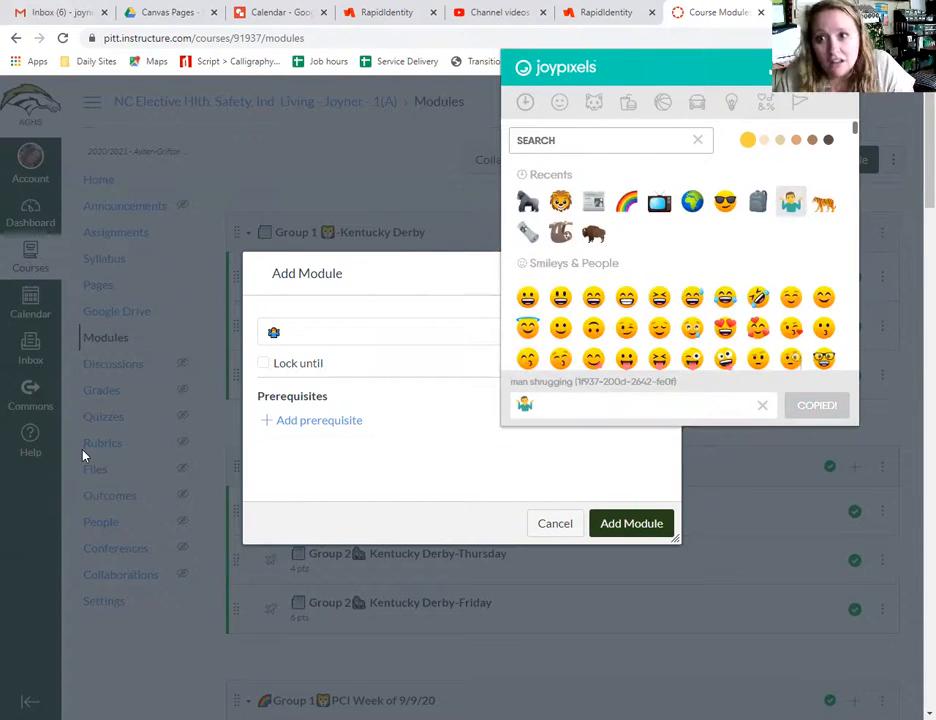
left_click(346, 336)
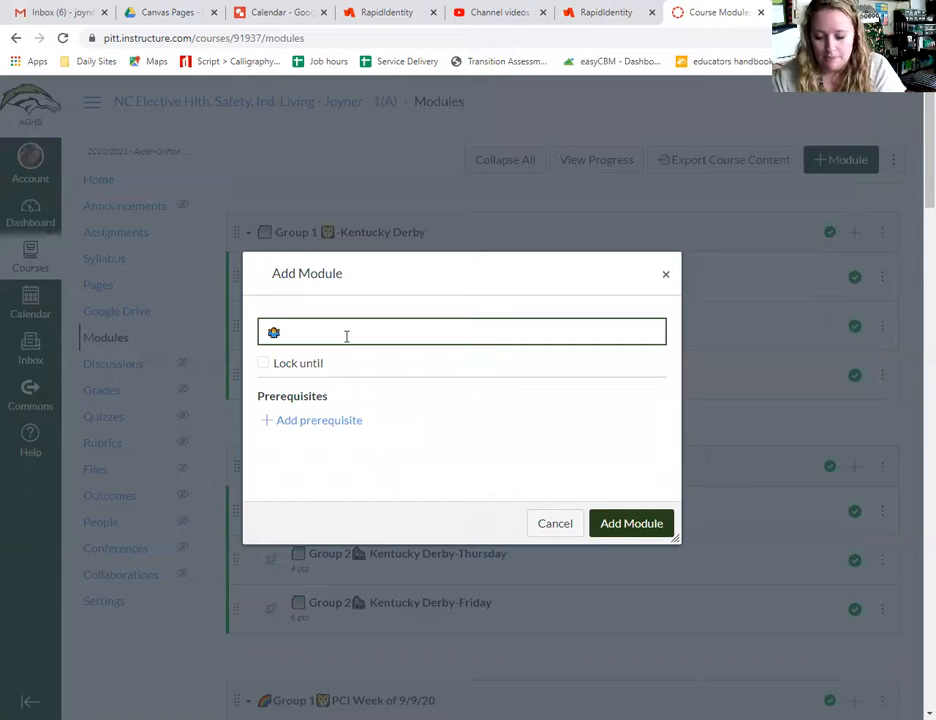
Step: Complete the module name with "Practice Module" after the emoji, correct the spelling, and add the module
type("PRactice")
key("BackSpace")
key("BackSpace")
key("BackSpace")
key("BackSpace")
key("BackSpace")
key("BackSpace")
key("BackSpace")
type("race")
key("BackSpace")
key("BackSpace")
type("tice Module")
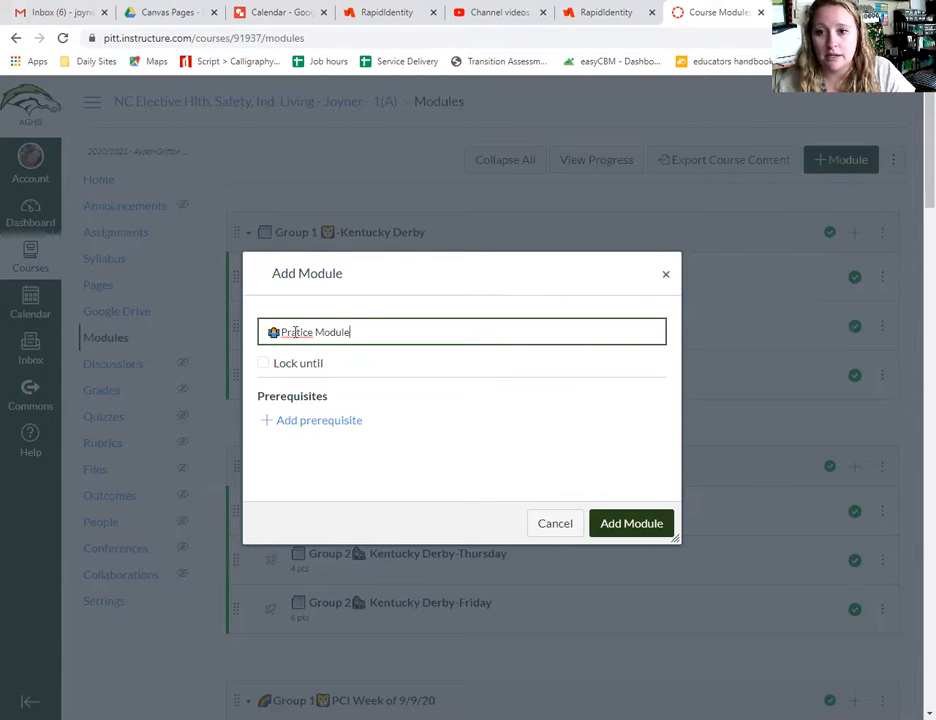
right_click(316, 333)
left_click(349, 363)
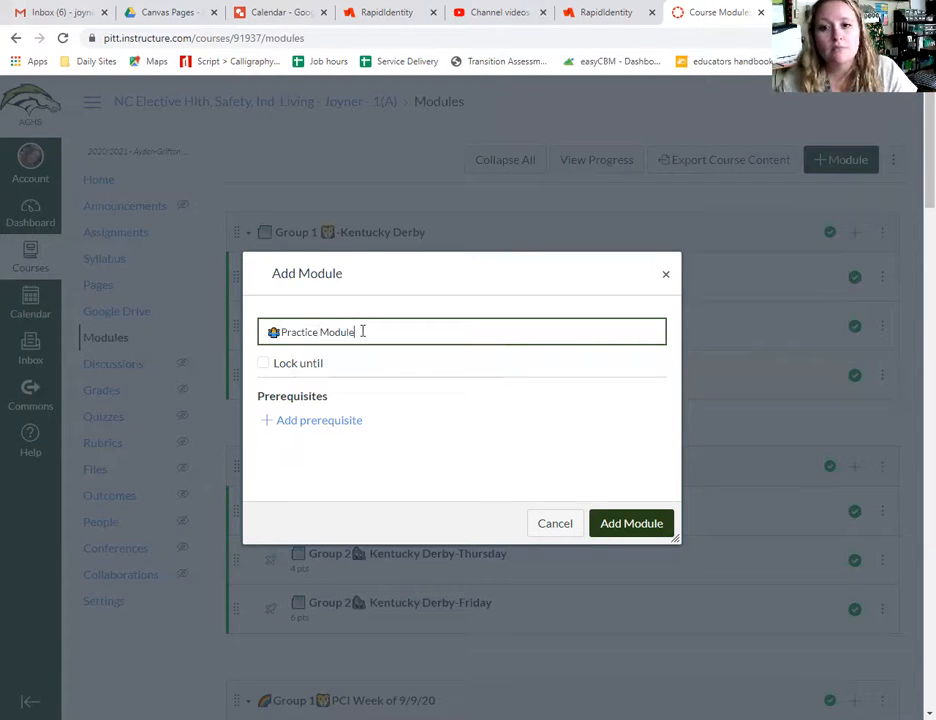
left_click(612, 528)
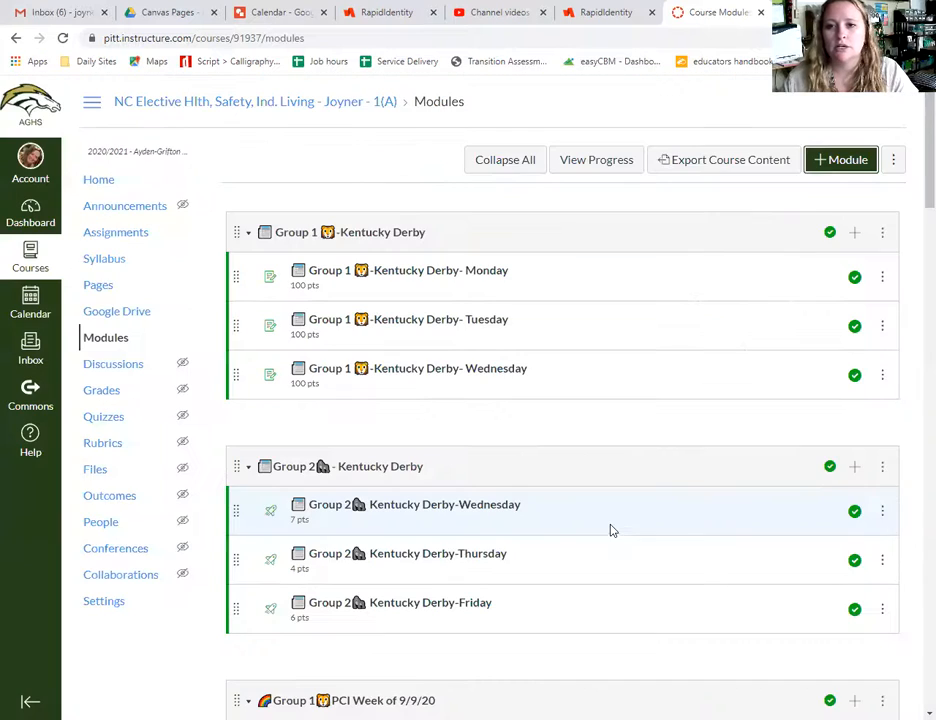
Step: Locate the new Practice Module at the end of the module list and examine its position below the older modules
middle_click(543, 553)
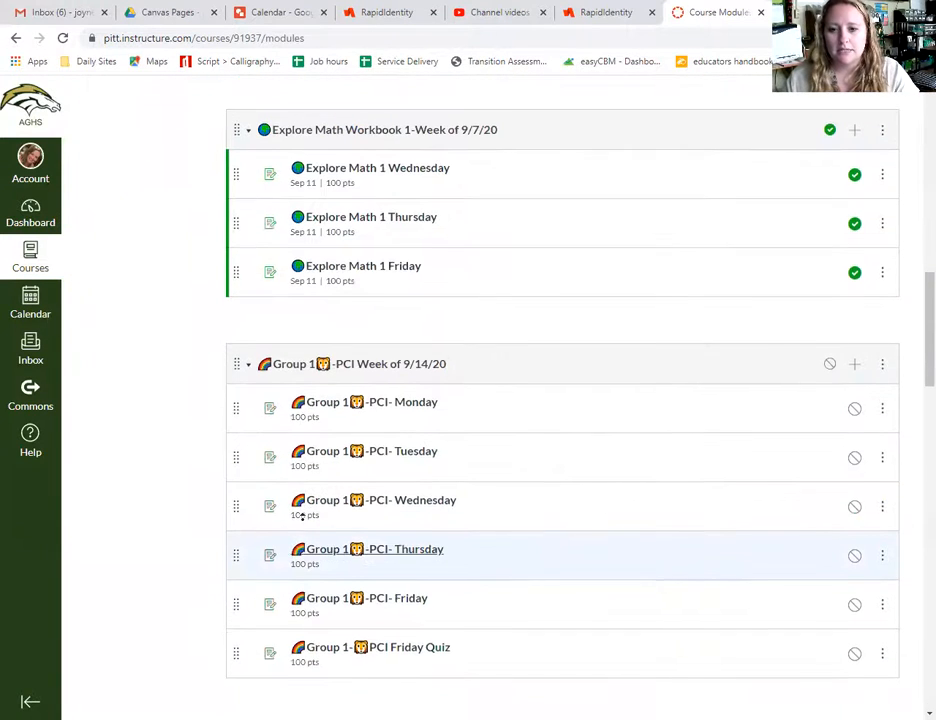
scroll(408, 374, "up", 10)
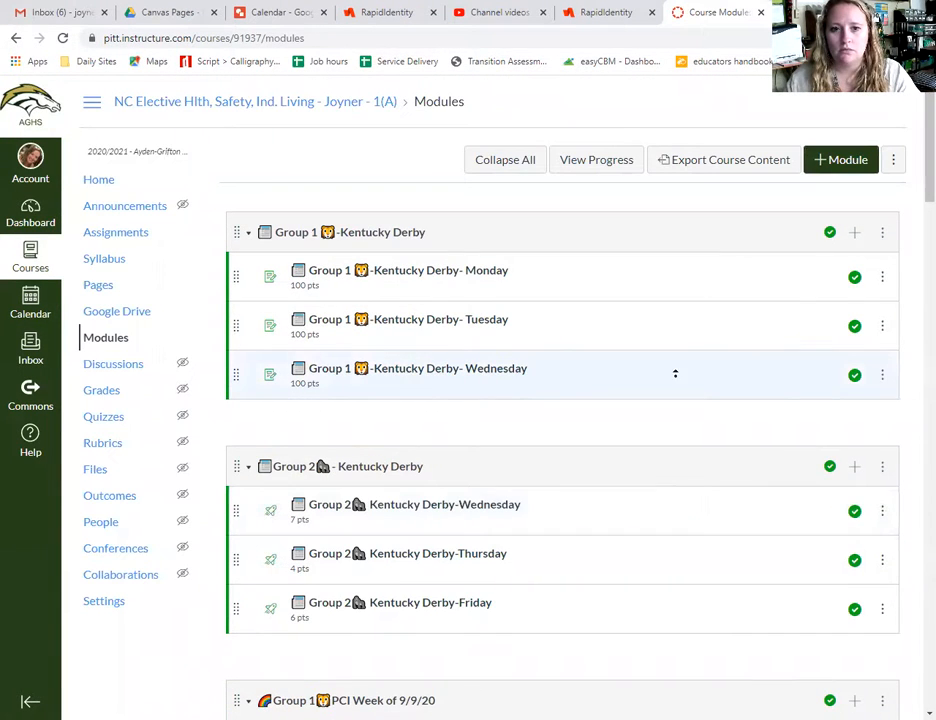
scroll(915, 434, "down", 4)
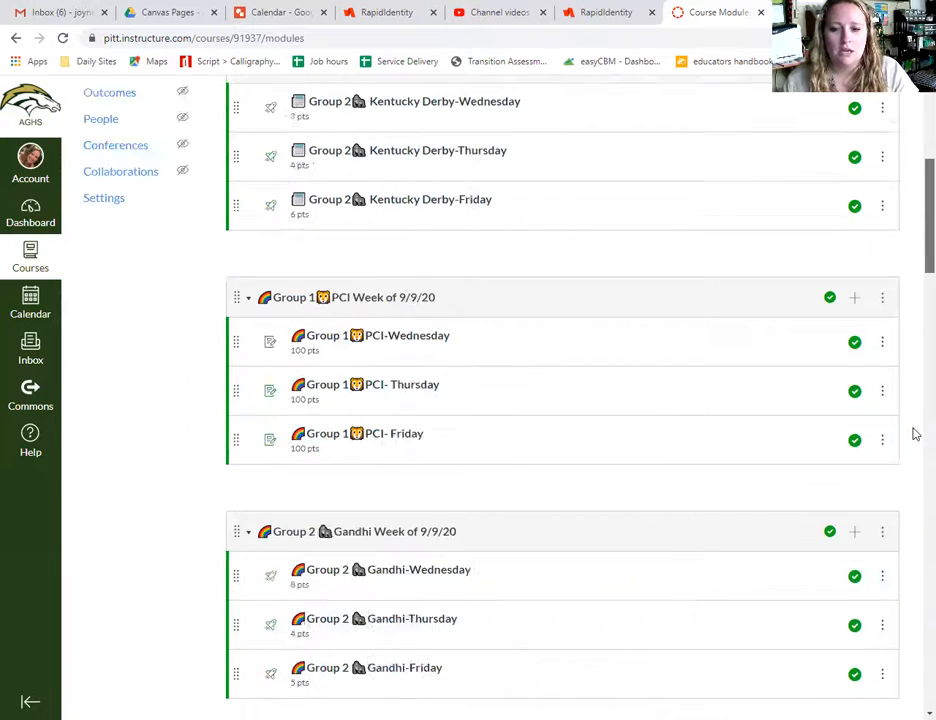
scroll(915, 434, "down", 20)
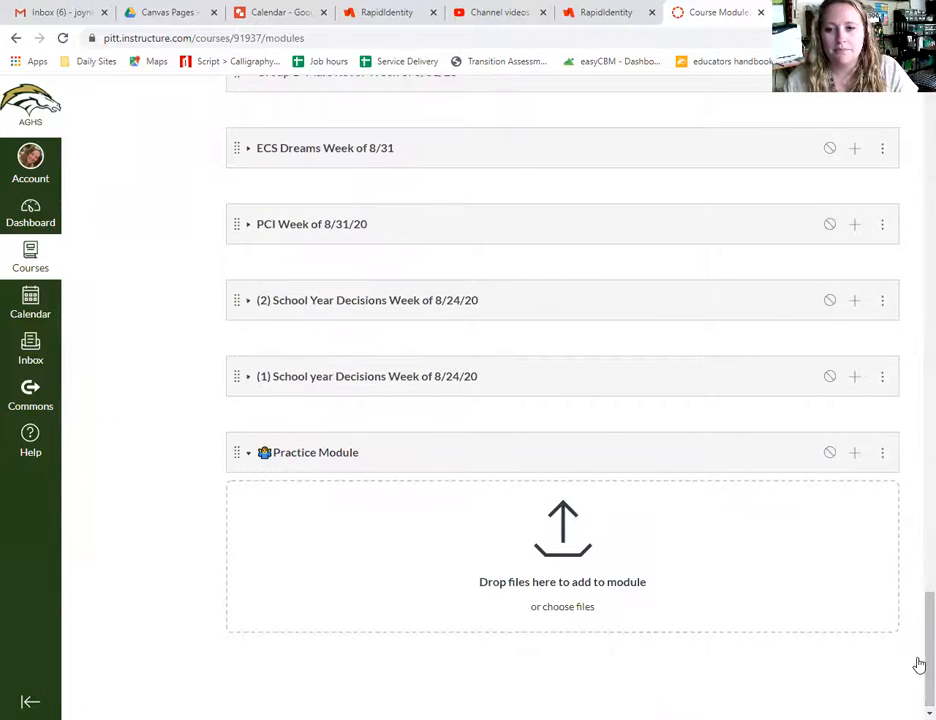
mouse_move(236, 452)
left_mouse_down()
mouse_move(234, 352)
mouse_move(241, 616)
mouse_move(244, 439)
left_mouse_up()
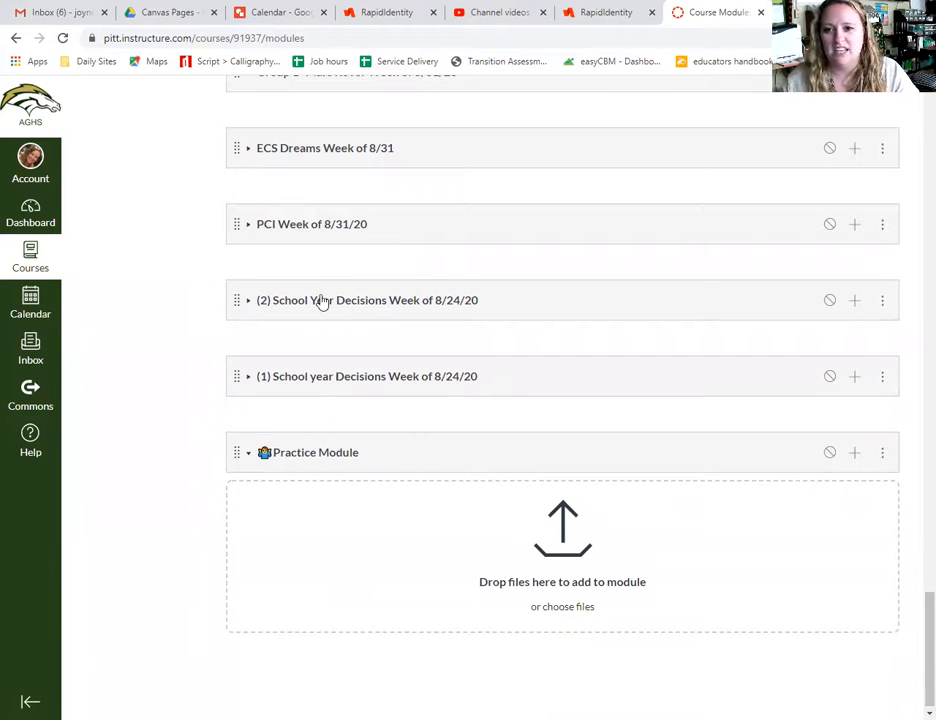
scroll(340, 280, "up", 2)
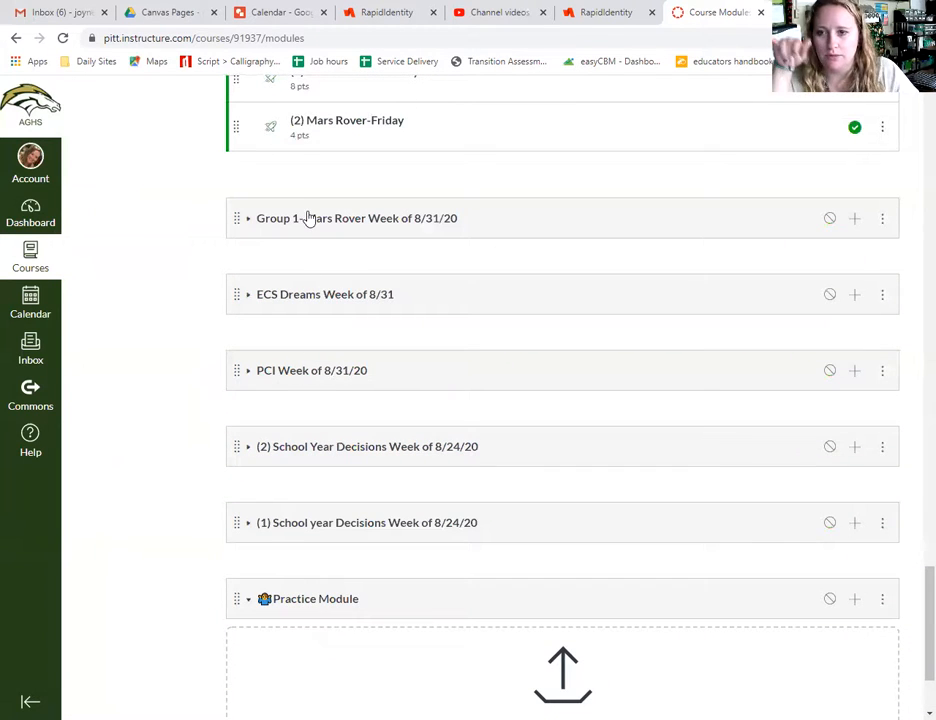
scroll(315, 465, "down", 2)
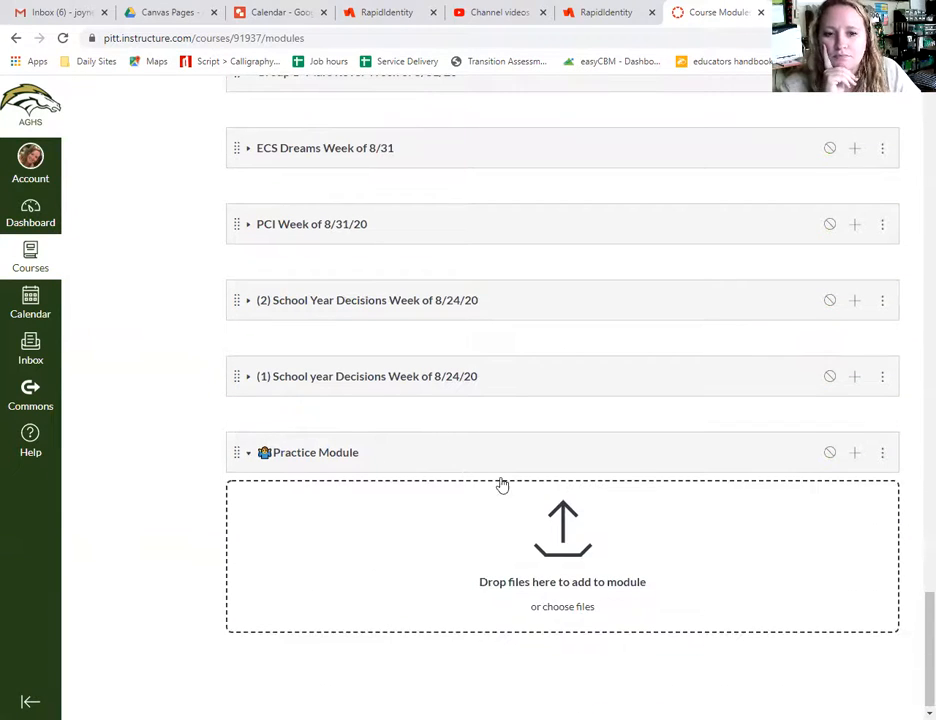
Step: Add a new assignment named "Interactive google slides" to the Practice Module
left_click(855, 455)
left_click(267, 283)
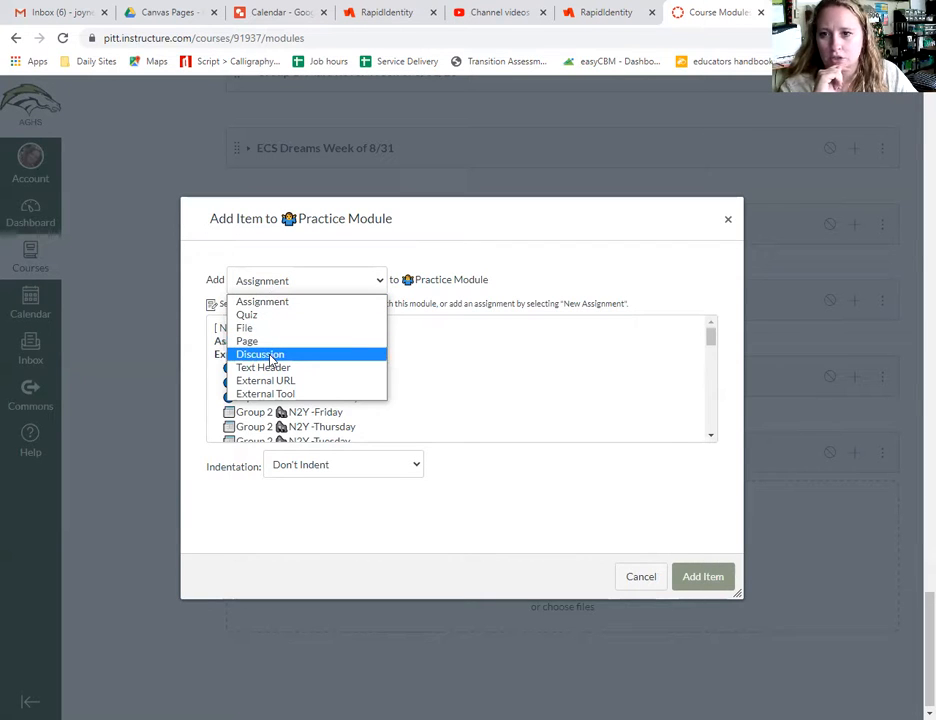
left_click(271, 303)
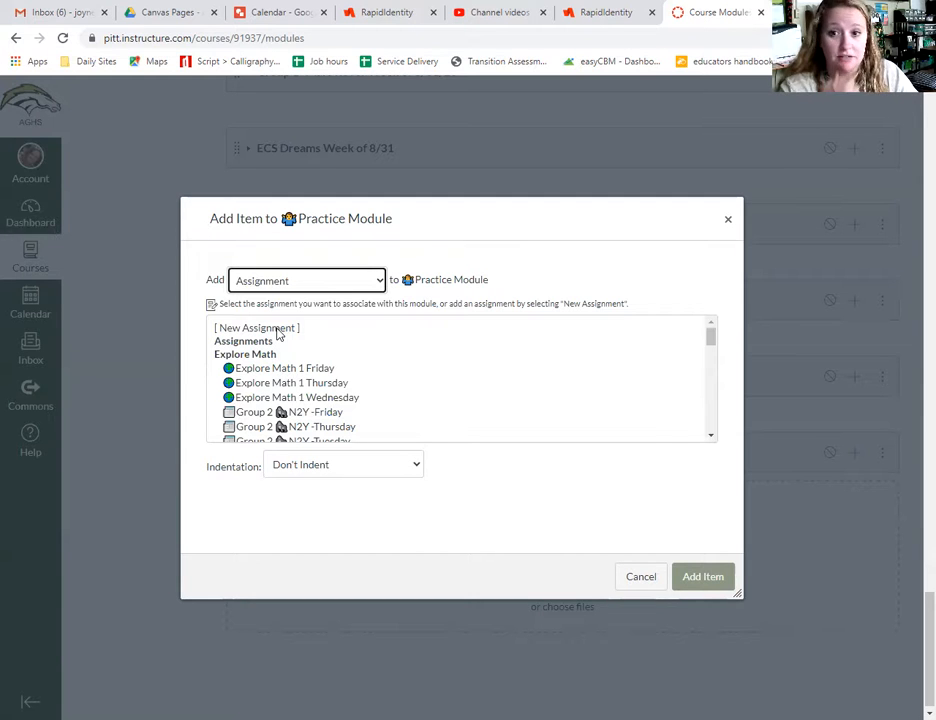
left_click(257, 328)
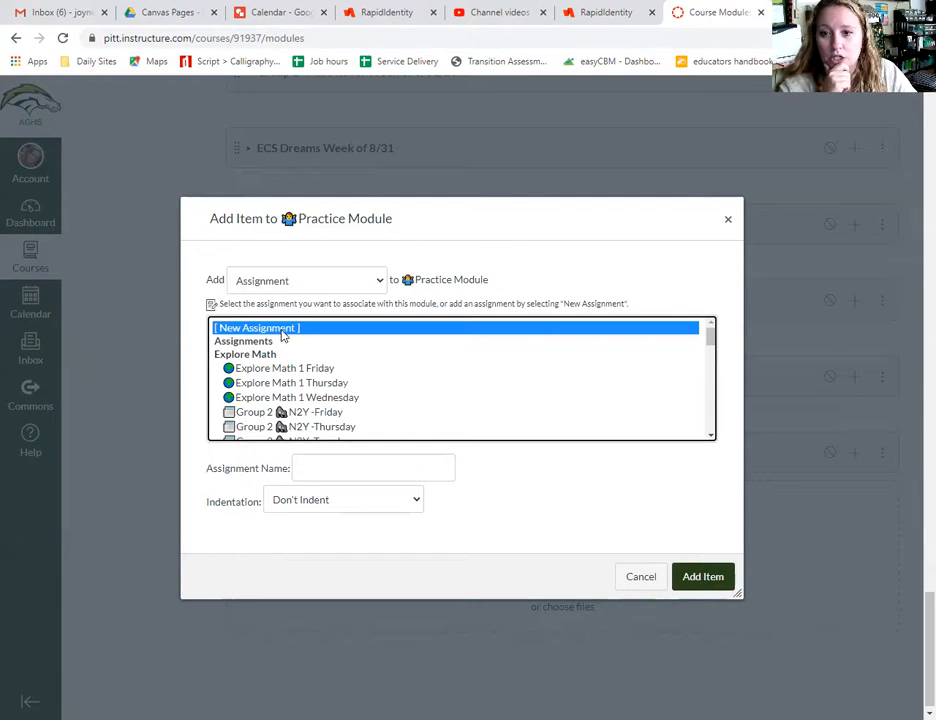
left_click(313, 466)
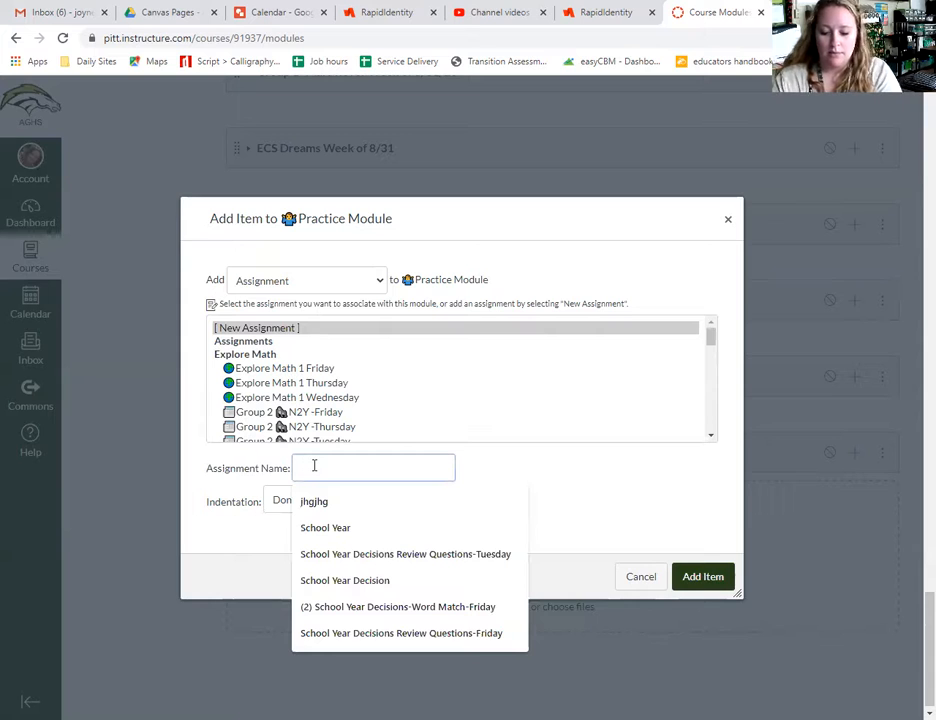
type("Inter")
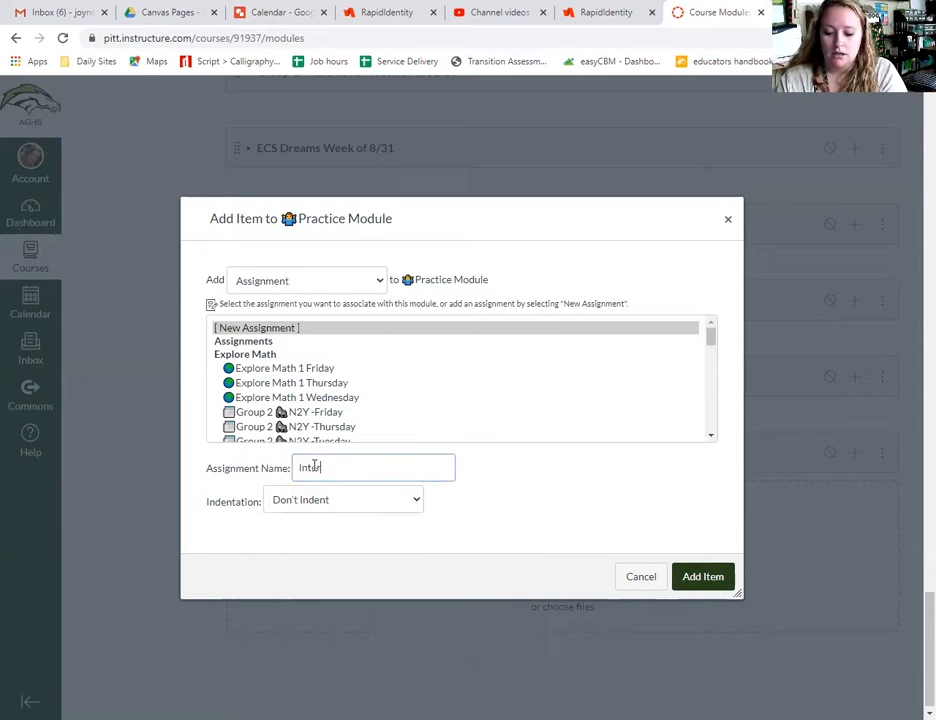
type("active google sli")
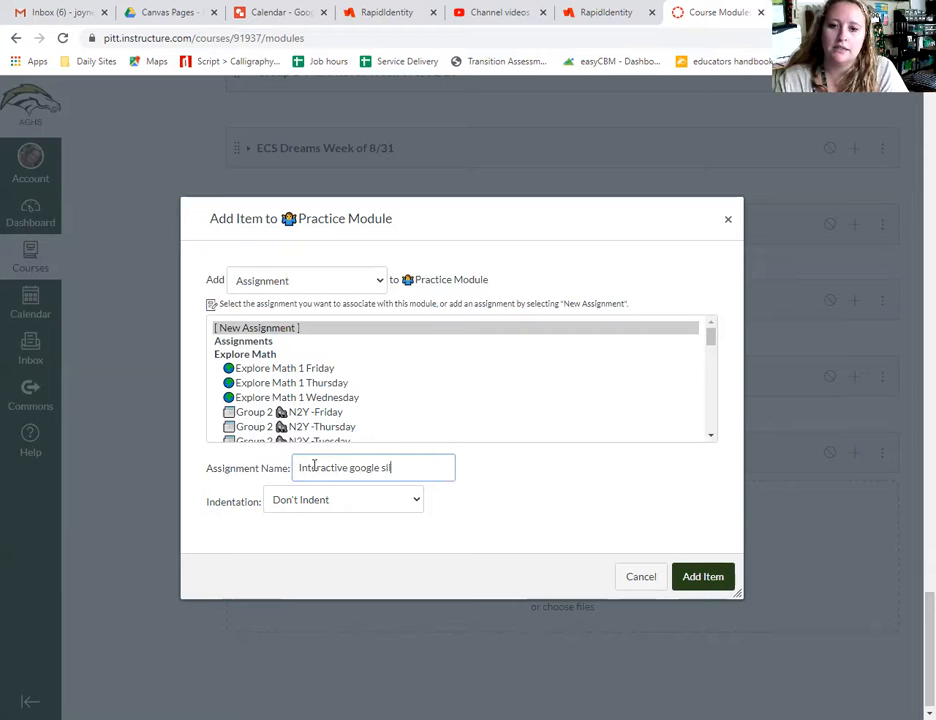
type("des")
left_click(313, 503)
left_click(323, 539)
left_click(701, 580)
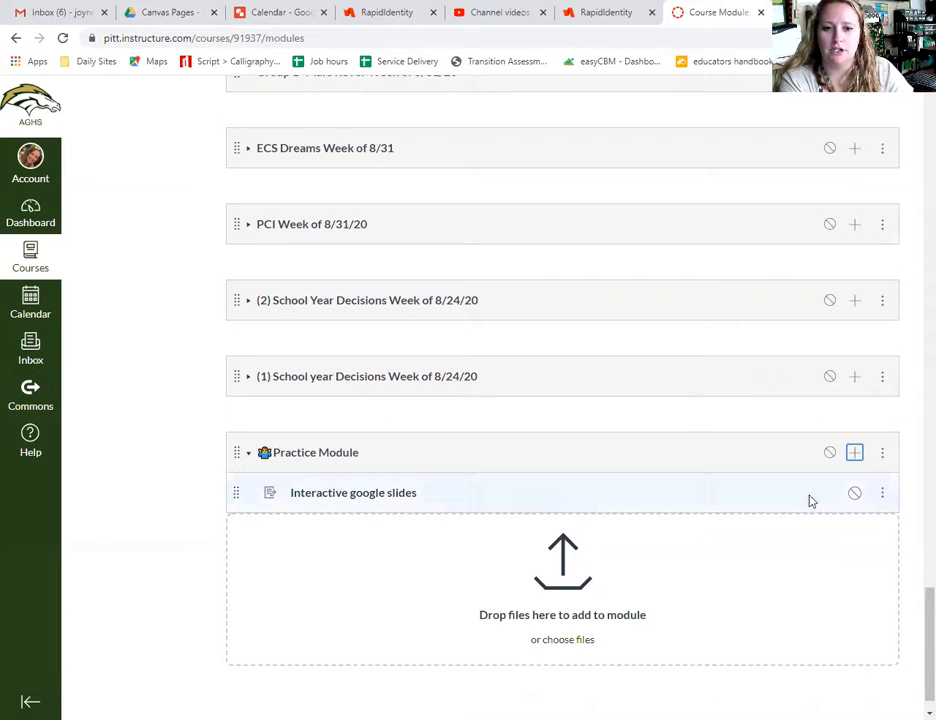
Step: Increase the indent of the "Interactive google slides" item in the Practice Module and open the assignment
left_click(882, 493)
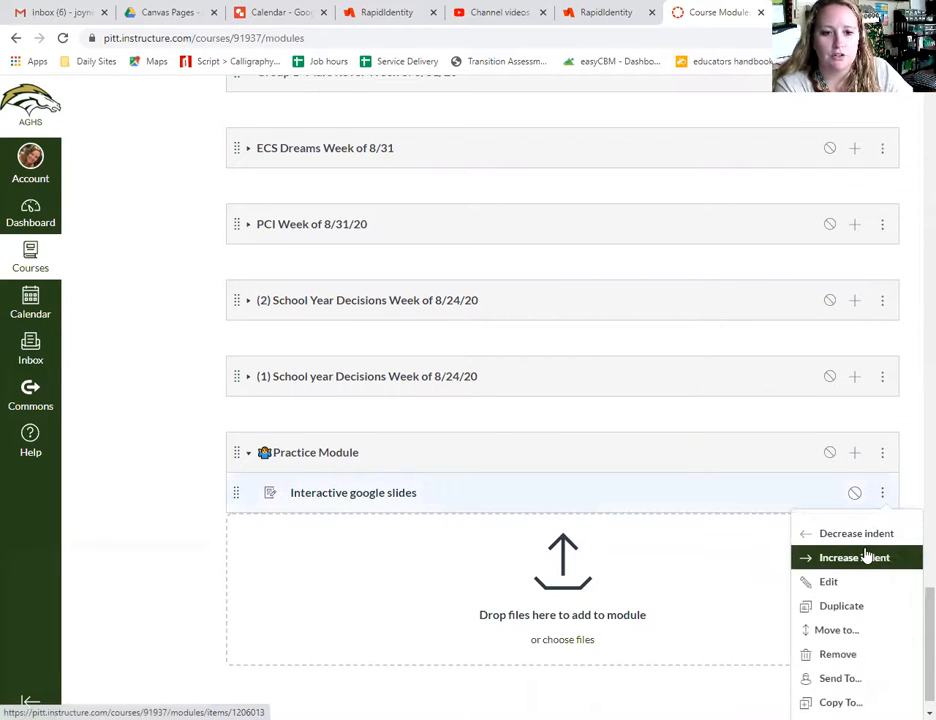
left_click(866, 557)
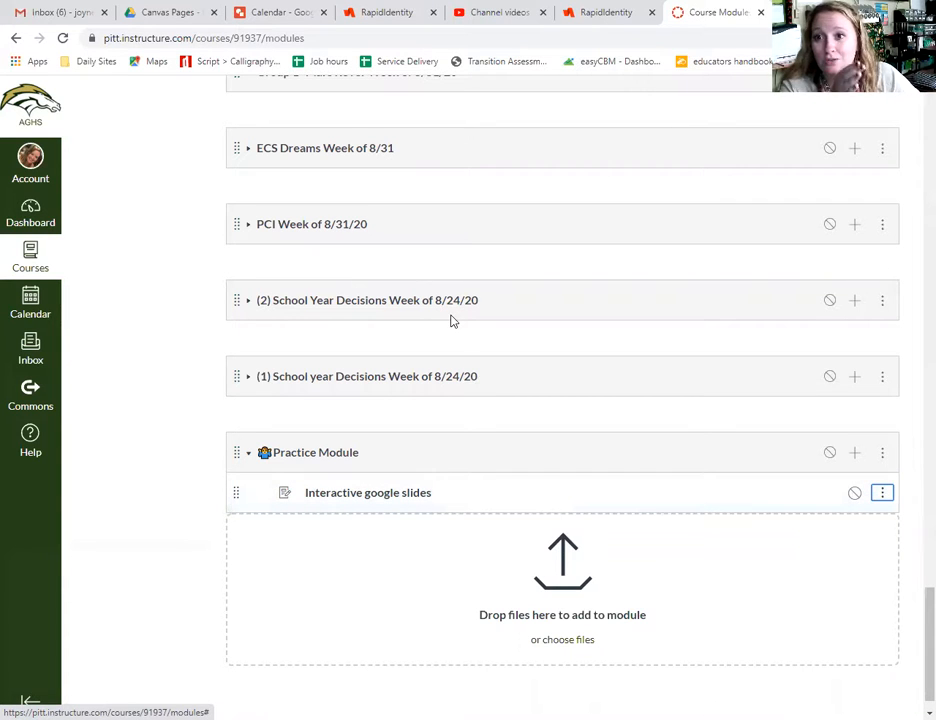
left_click(341, 500)
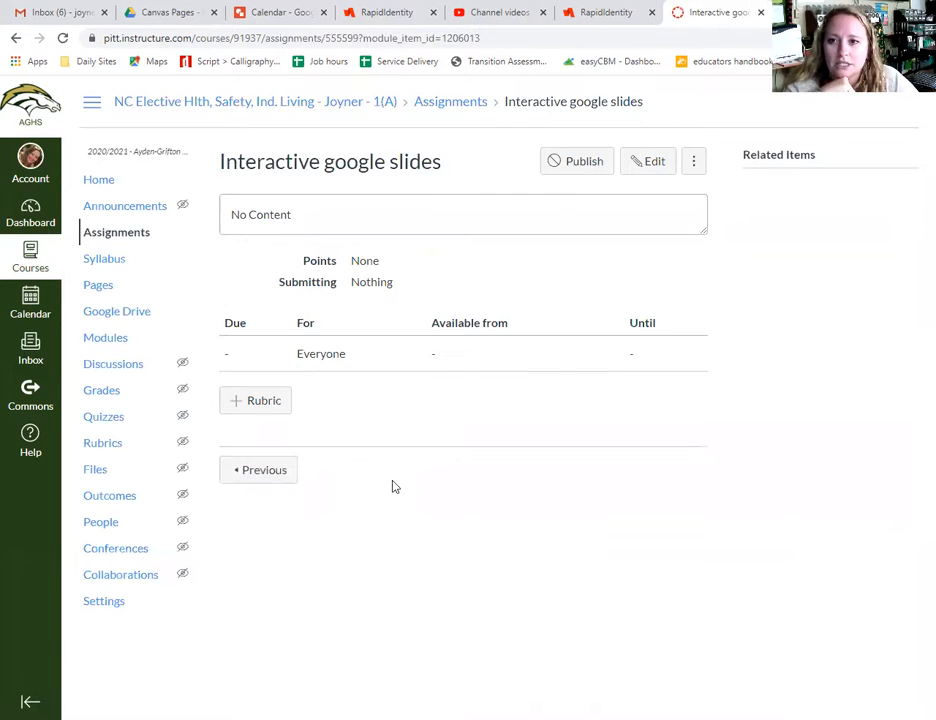
Step: Edit the assignment and write its description on two lines: "1. Read the article." and "2. Submit."
left_click(650, 164)
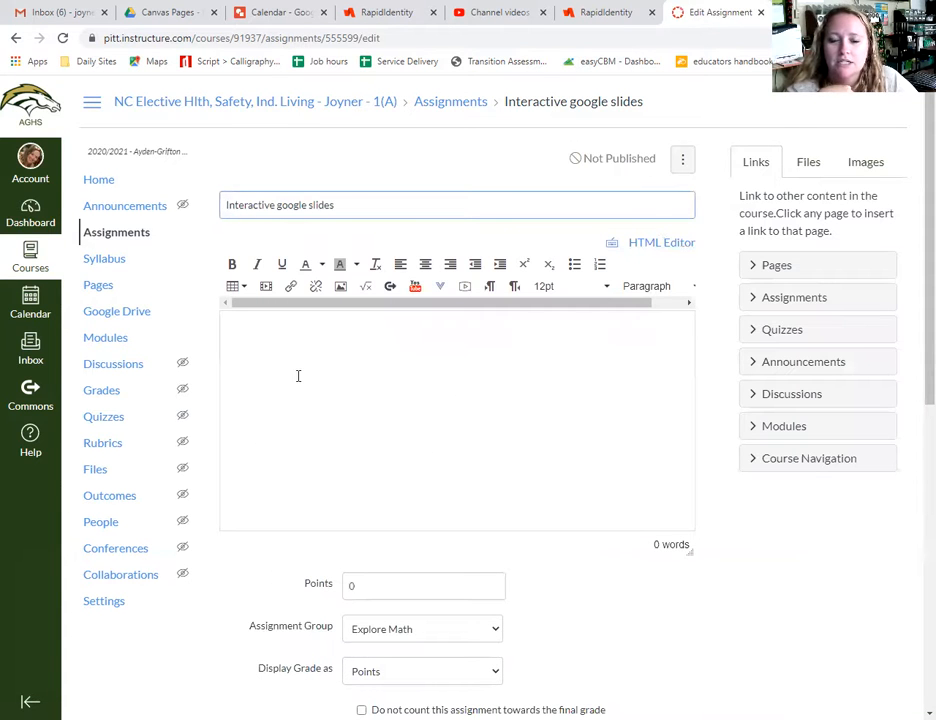
left_click(317, 367)
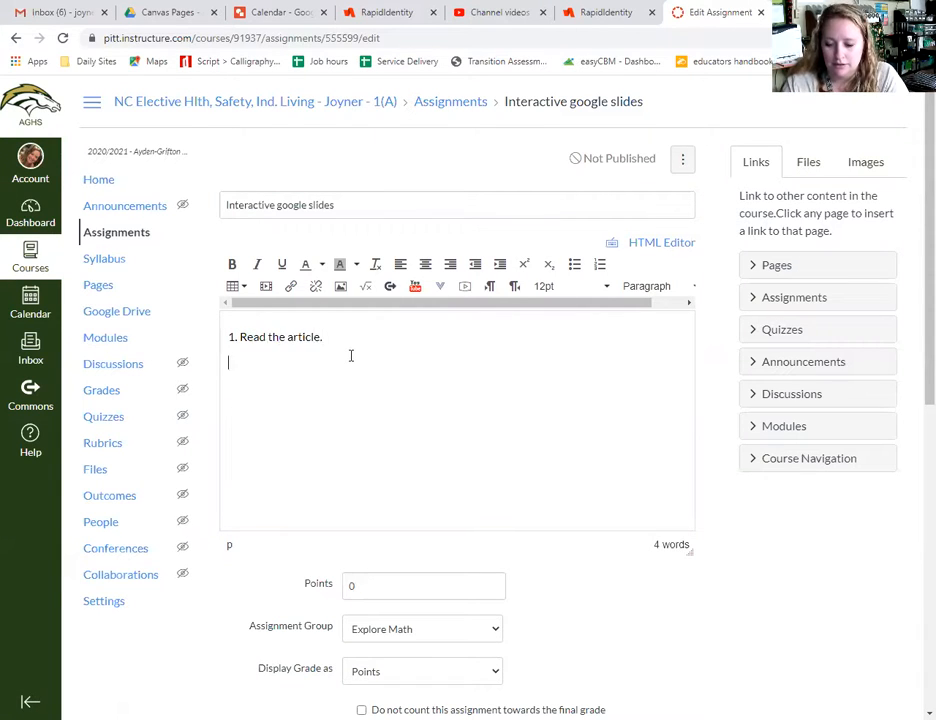
type("bmit.")
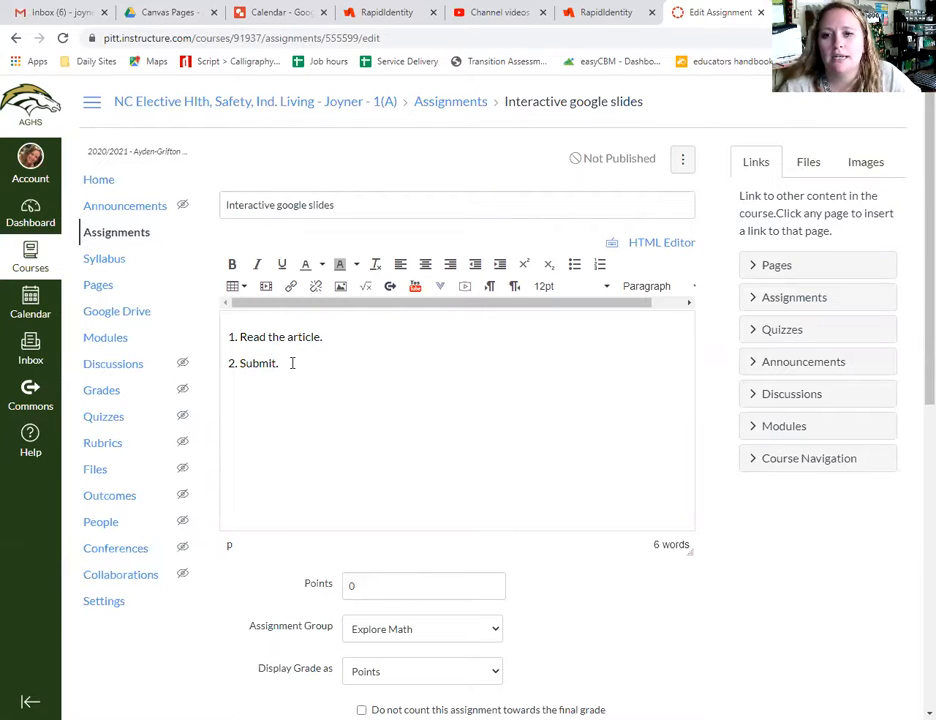
Step: Format both instruction lines as bold, green, 18pt text
left_click_drag(292, 363, 229, 337)
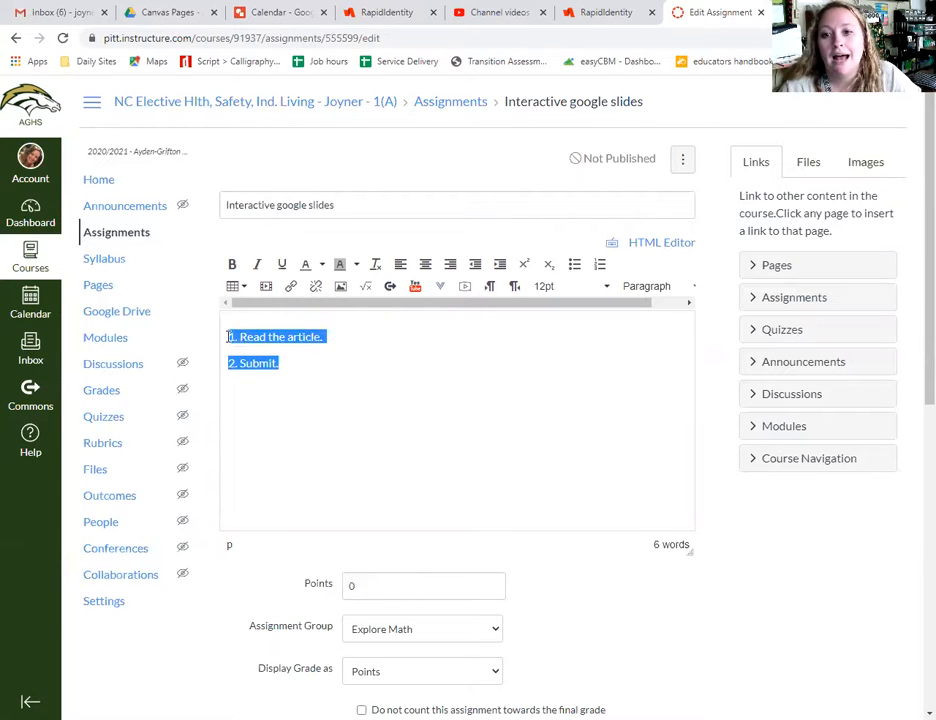
left_click(232, 264)
left_click(321, 265)
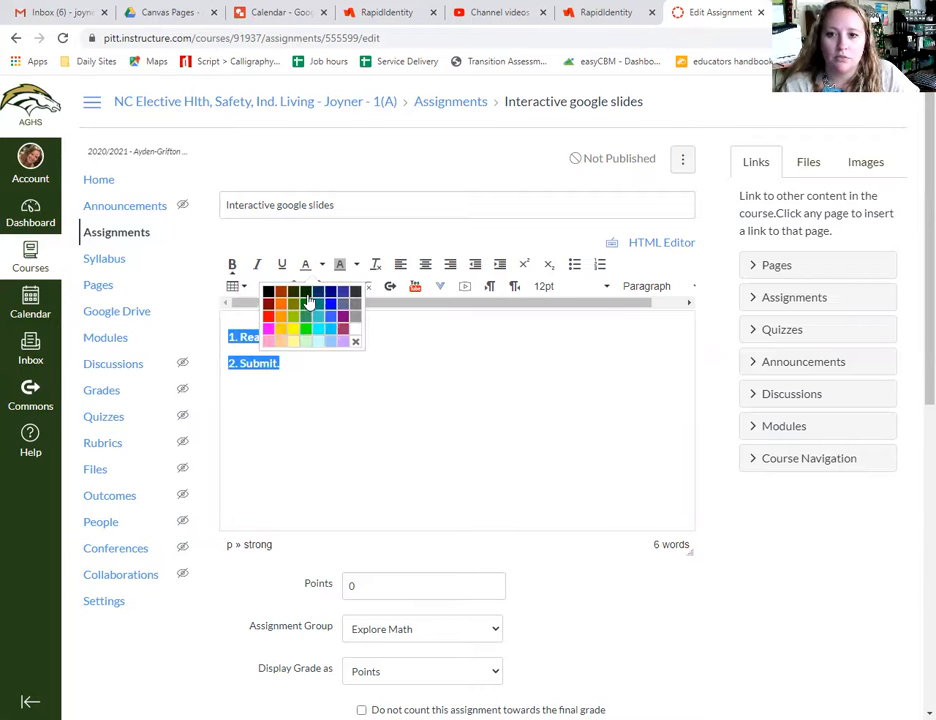
left_click(306, 303)
left_click(580, 290)
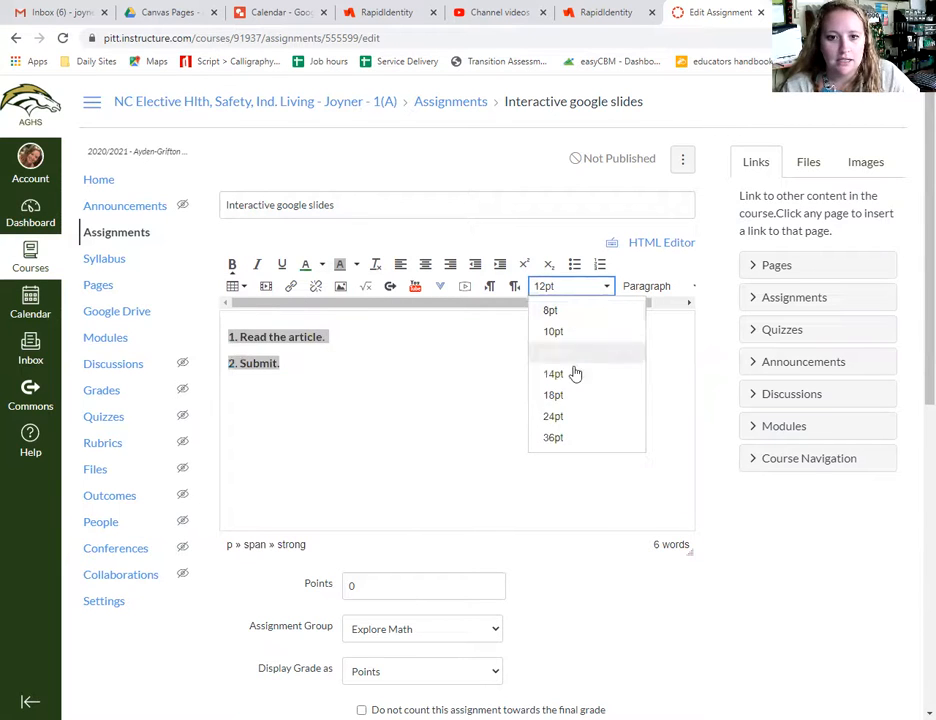
left_click(568, 396)
left_click(491, 377)
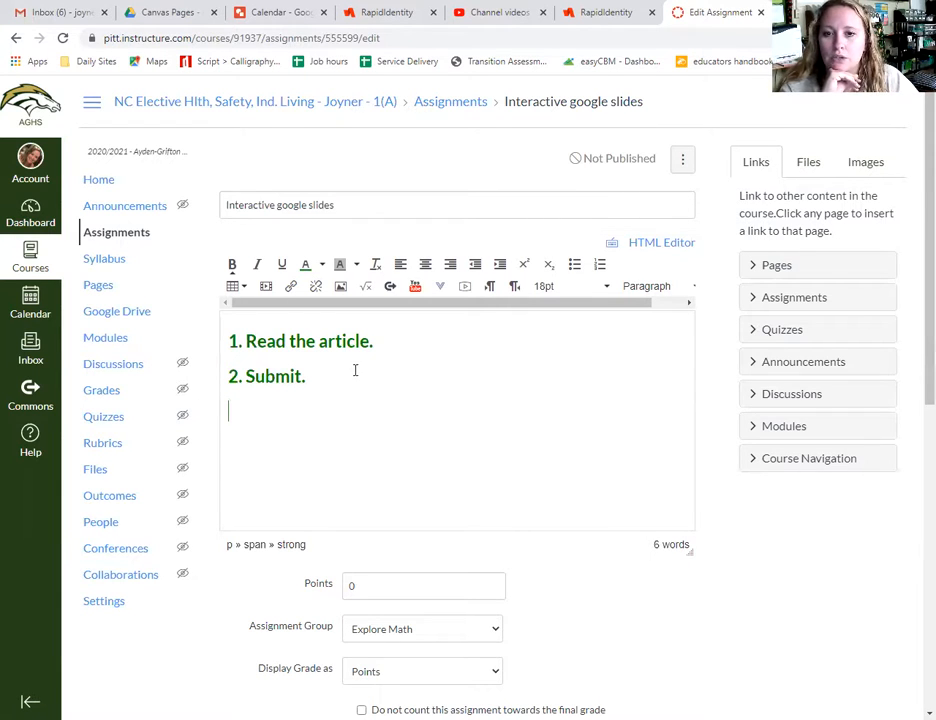
Step: Embed the Kentucky Derby news slides from Google Drive (LTI 1.3) below the instructions
left_click(440, 290)
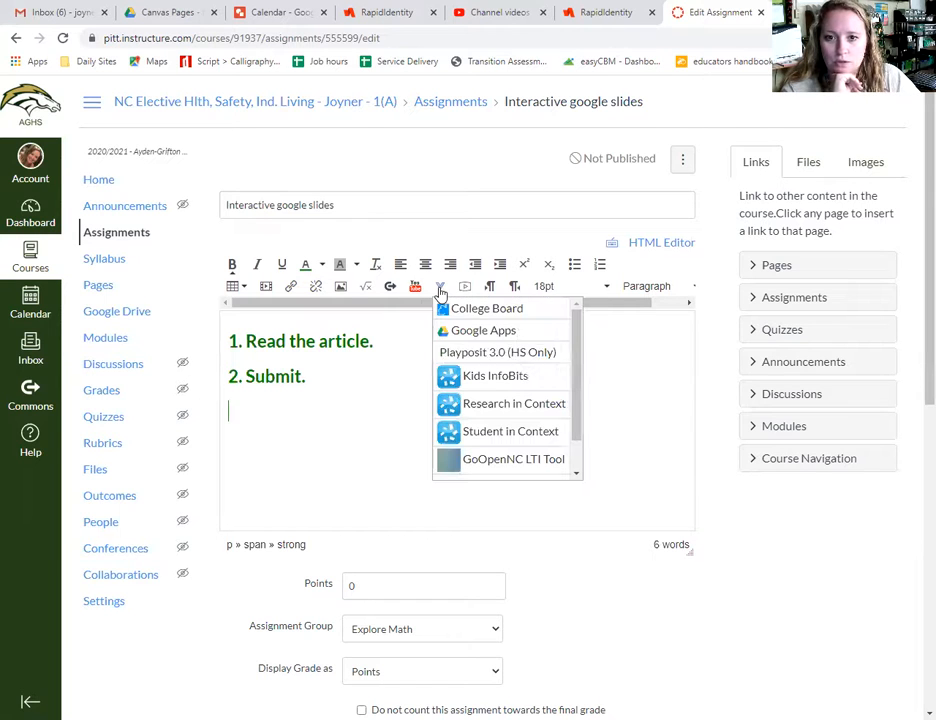
left_click_drag(577, 340, 579, 368)
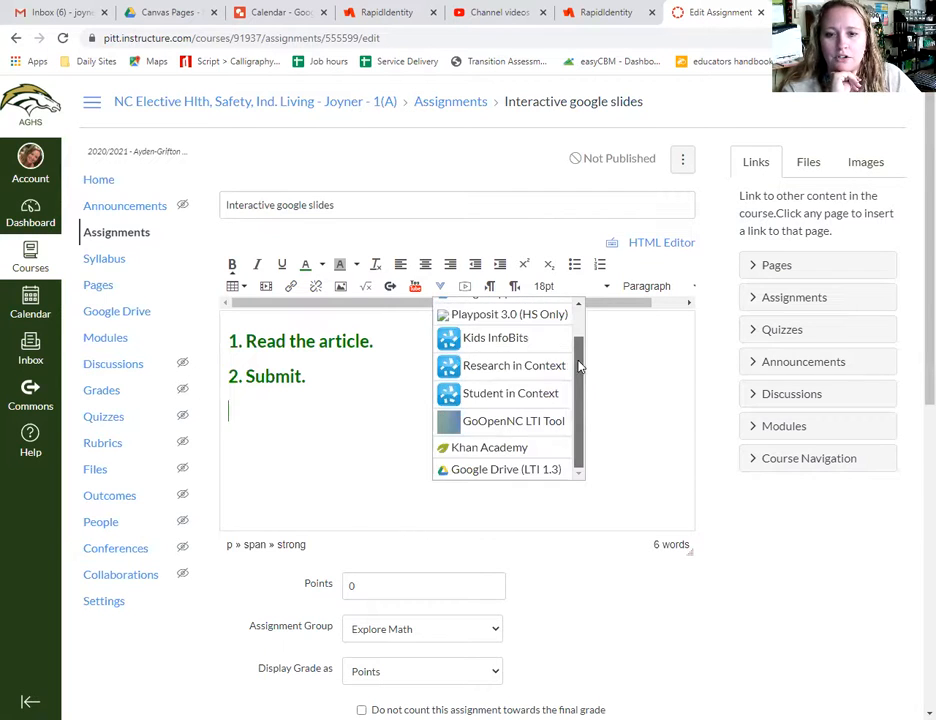
left_click(474, 471)
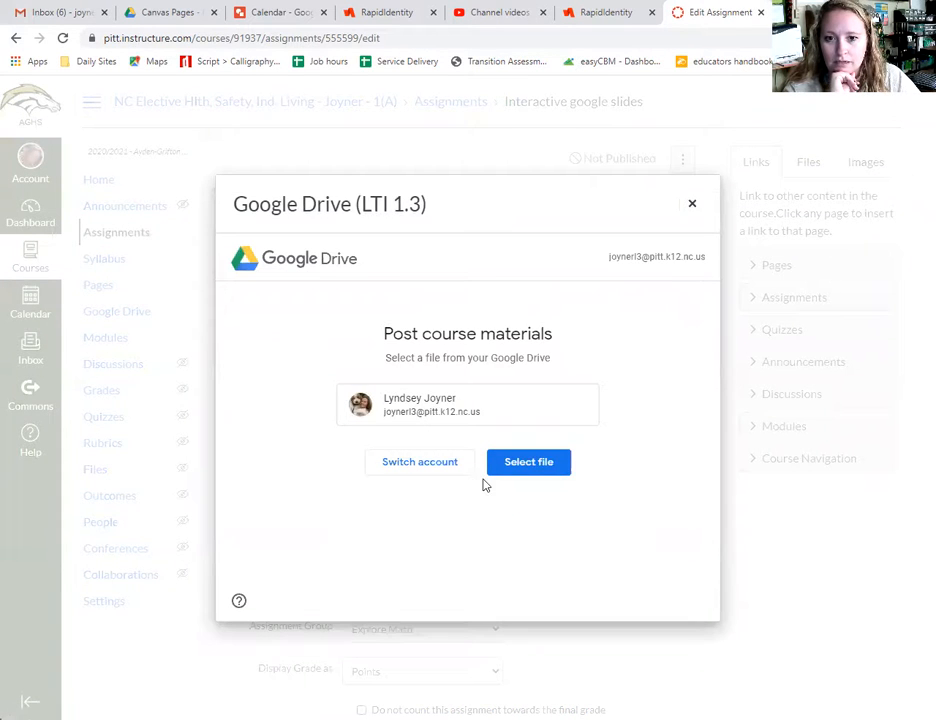
left_click(505, 472)
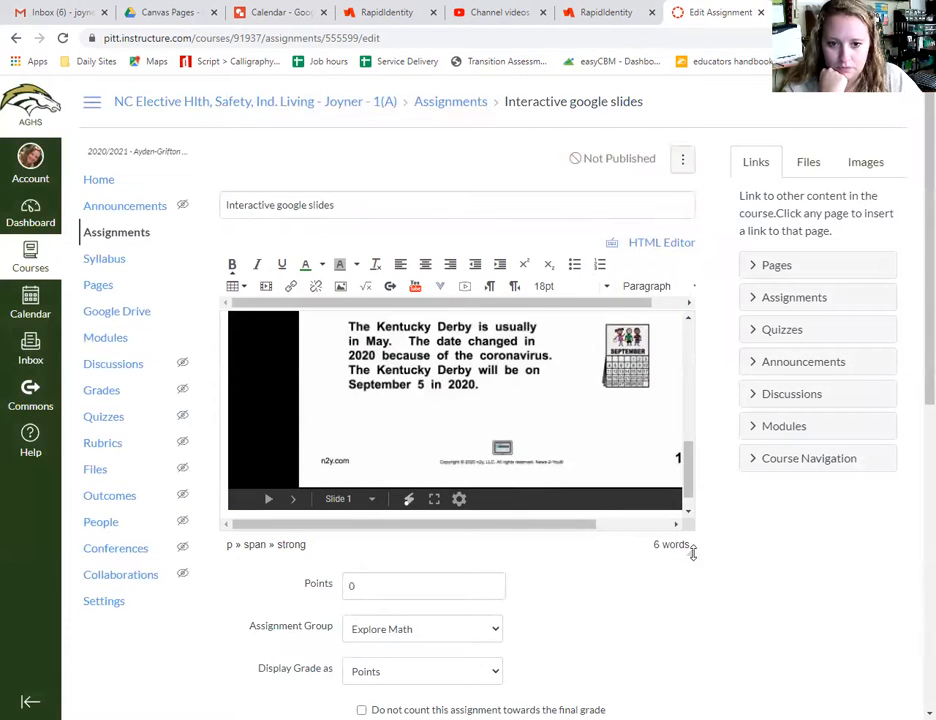
Step: Enlarge the description editor, review the embedded presentation and advance it to the next slide
left_click_drag(690, 553, 702, 668)
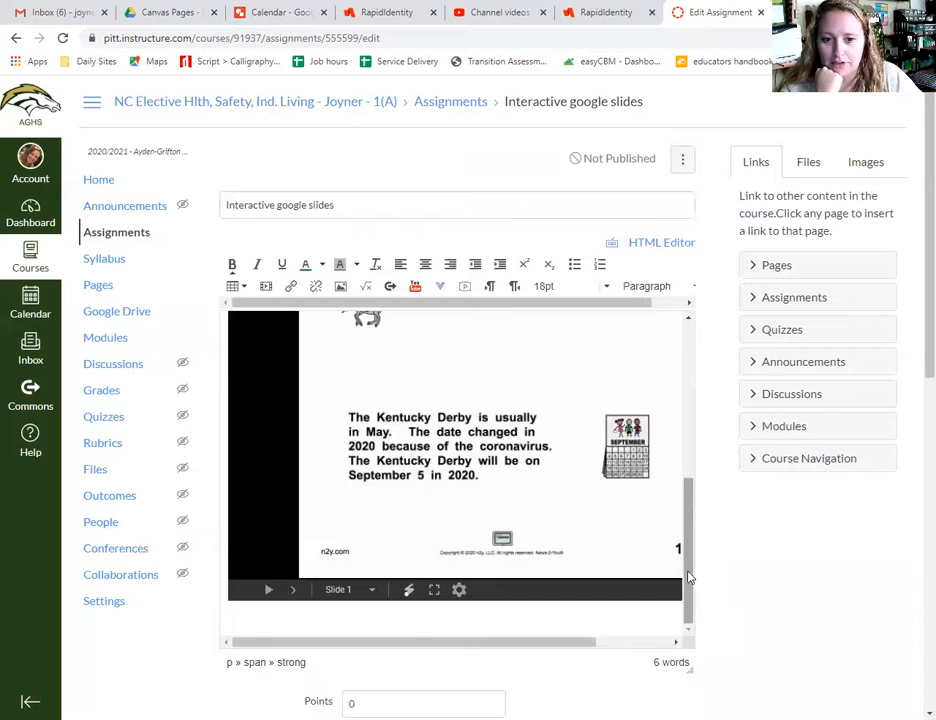
scroll(687, 449, "up", 5)
left_click_drag(687, 449, 687, 598)
left_click(295, 593)
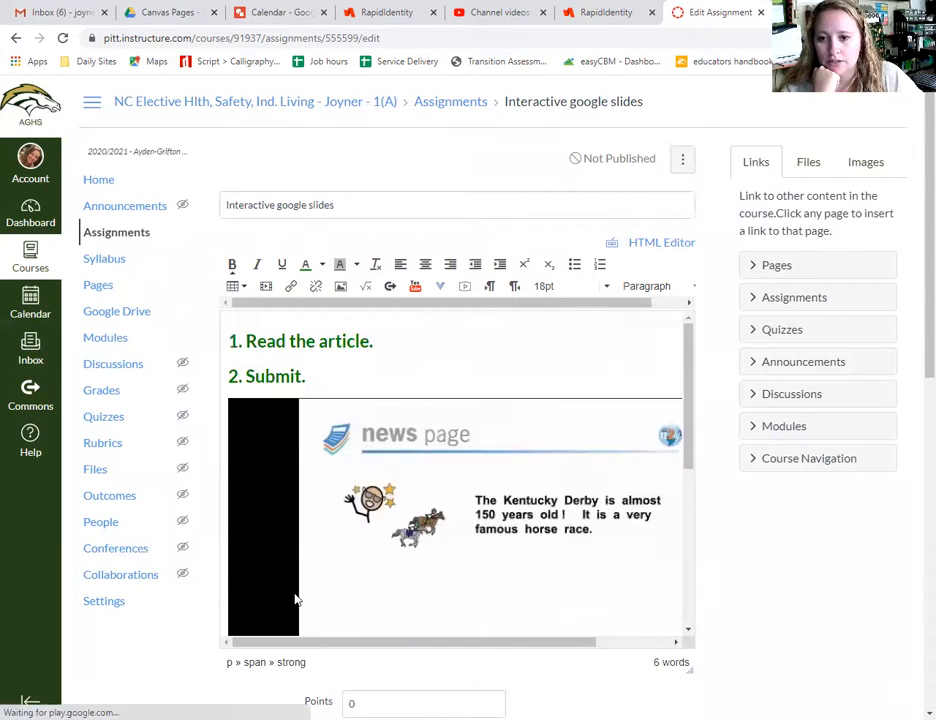
Step: Choose the Explore Math assignment group and display the grade as Complete/Incomplete
scroll(746, 589, "down", 4)
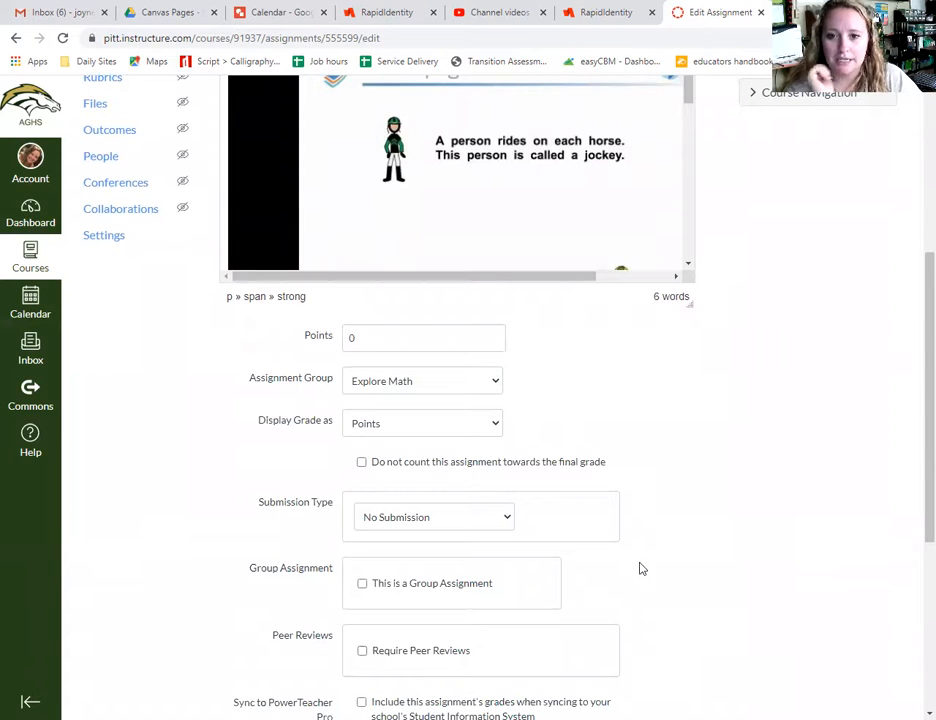
left_click(429, 386)
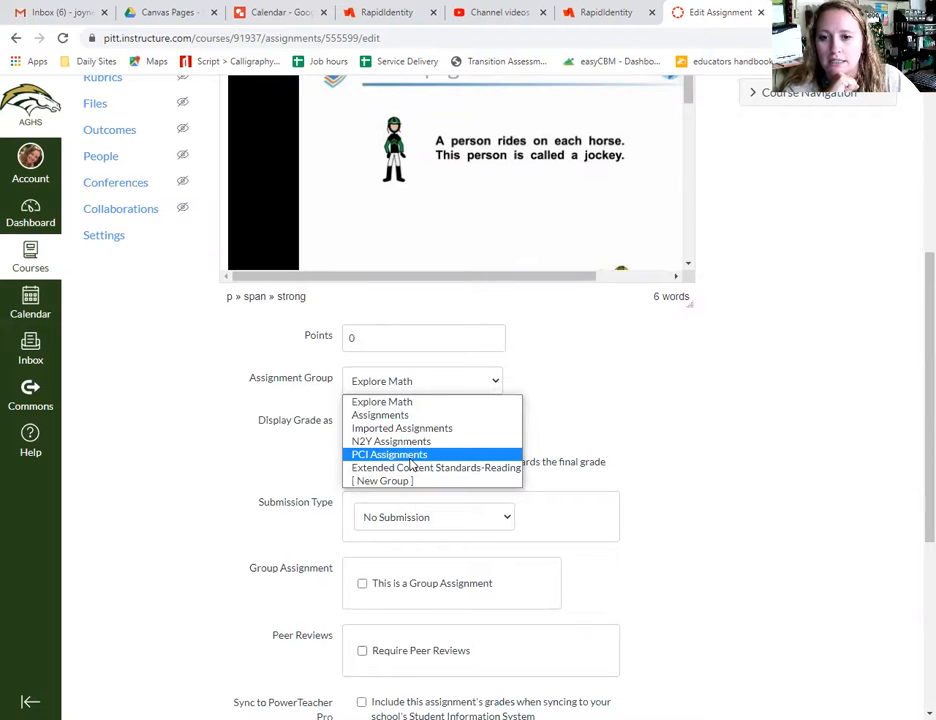
left_click(416, 402)
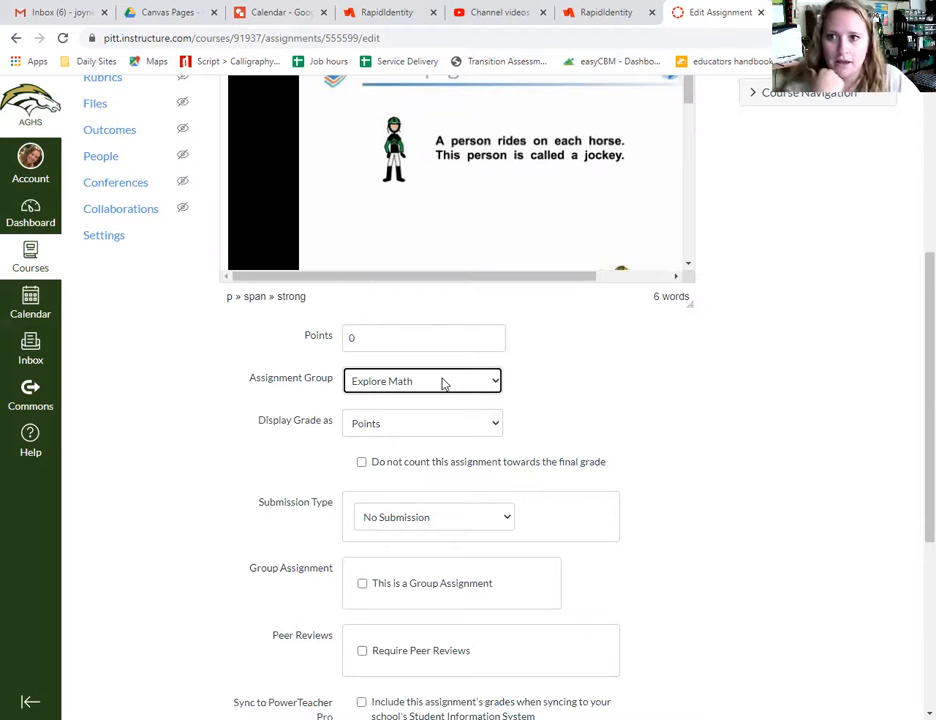
left_click(389, 429)
left_click(396, 459)
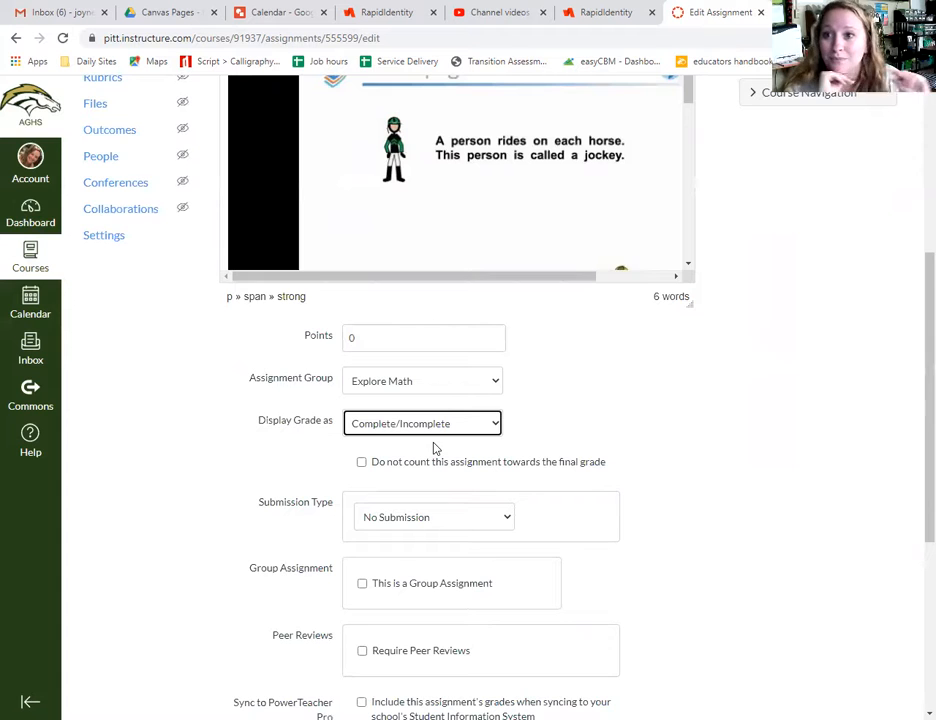
Step: Set the submission type to External Tool and choose Google Docs Cloud Assignment as the tool
scroll(687, 553, "down", 3)
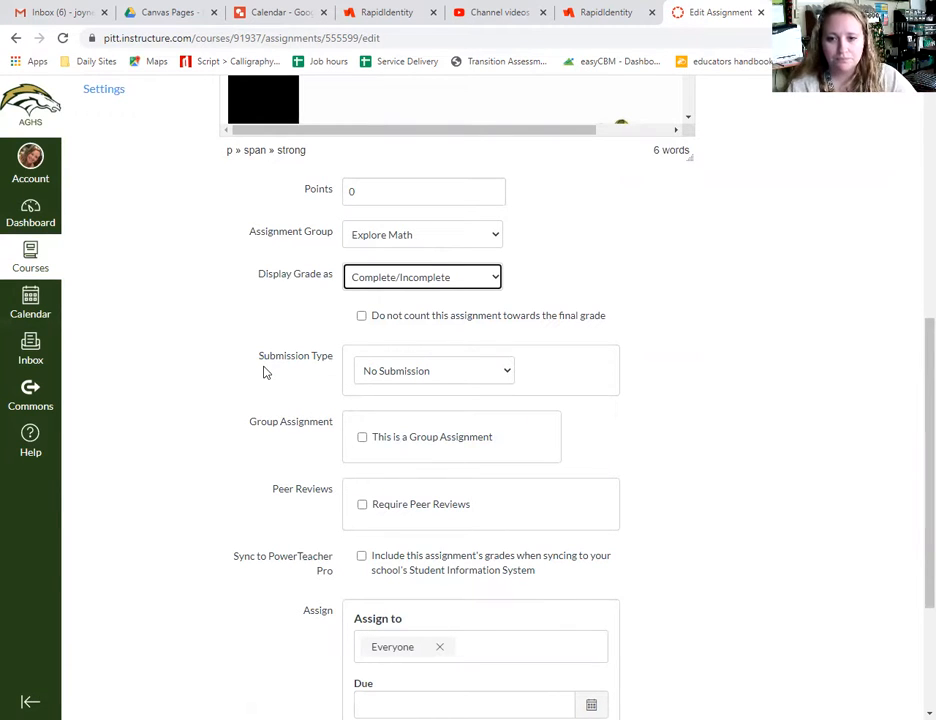
left_click(414, 377)
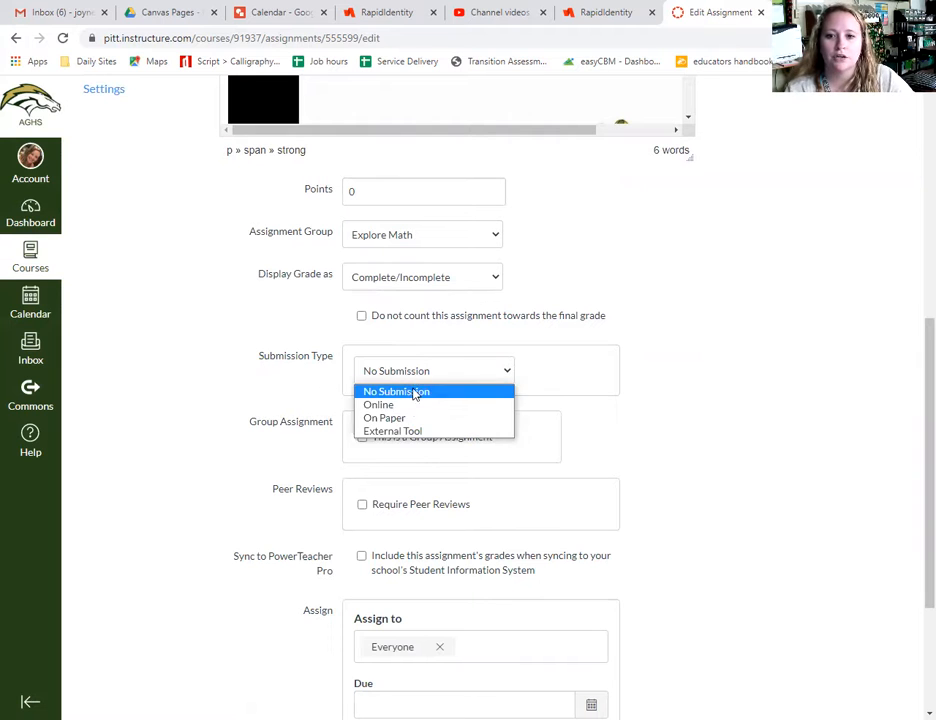
left_click(441, 436)
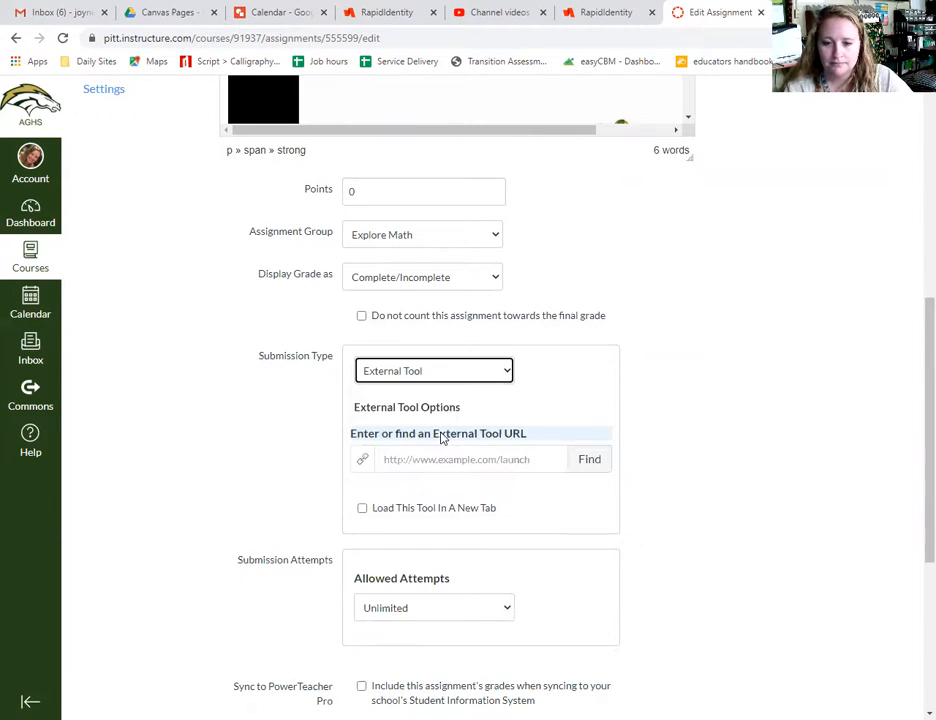
left_click(588, 460)
left_click_drag(564, 401, 564, 463)
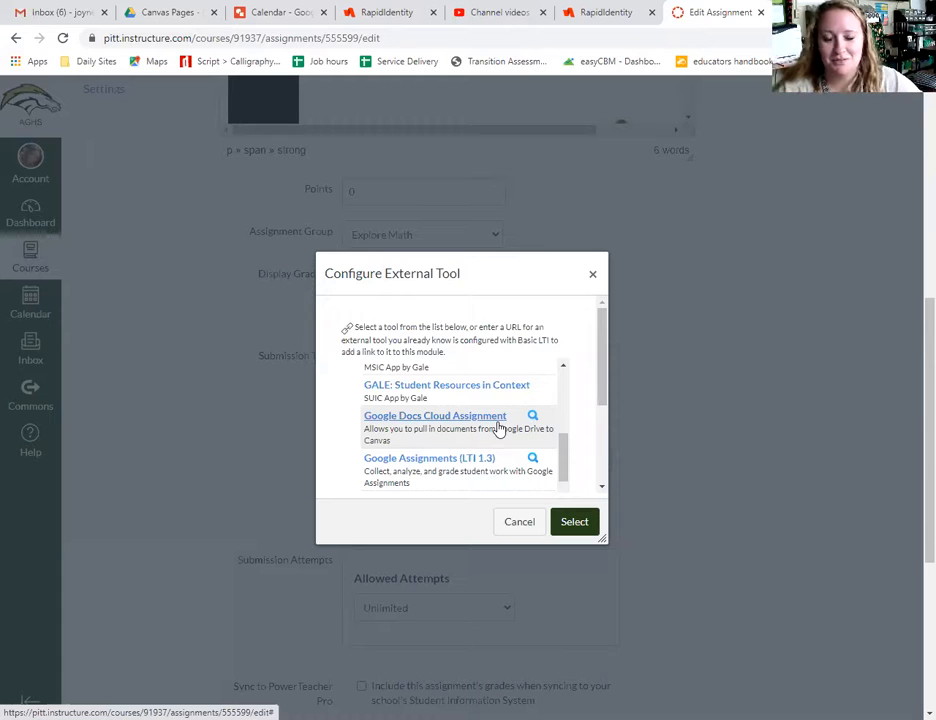
left_click(490, 419)
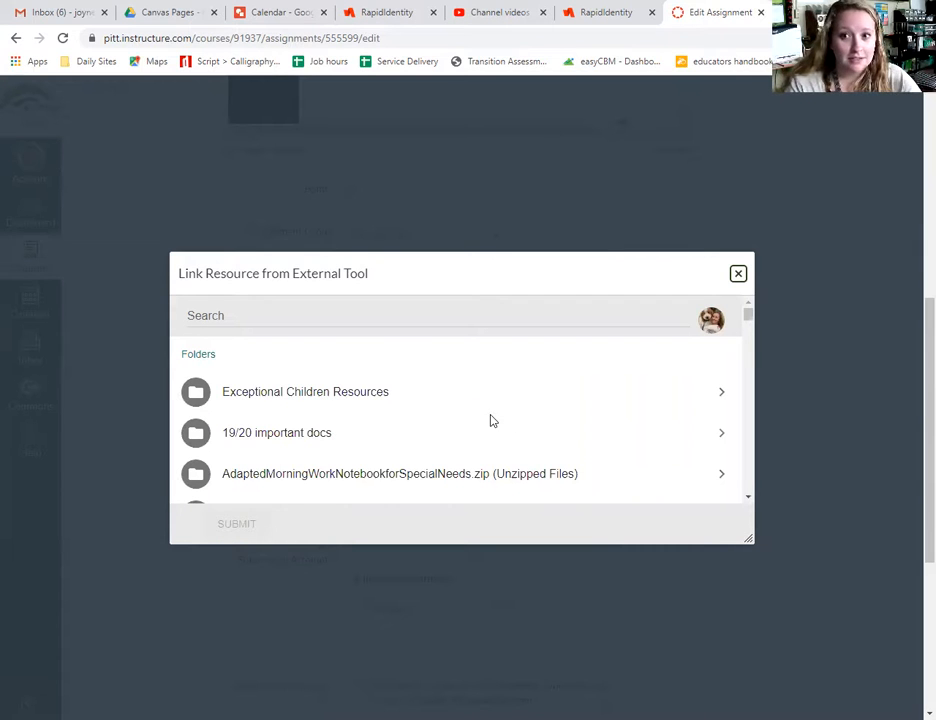
Step: Find the "(1) NFL Game Page" slides in the Drive folders, link them as the external tool resource and confirm the tool selection
scroll(451, 455, "down", 10)
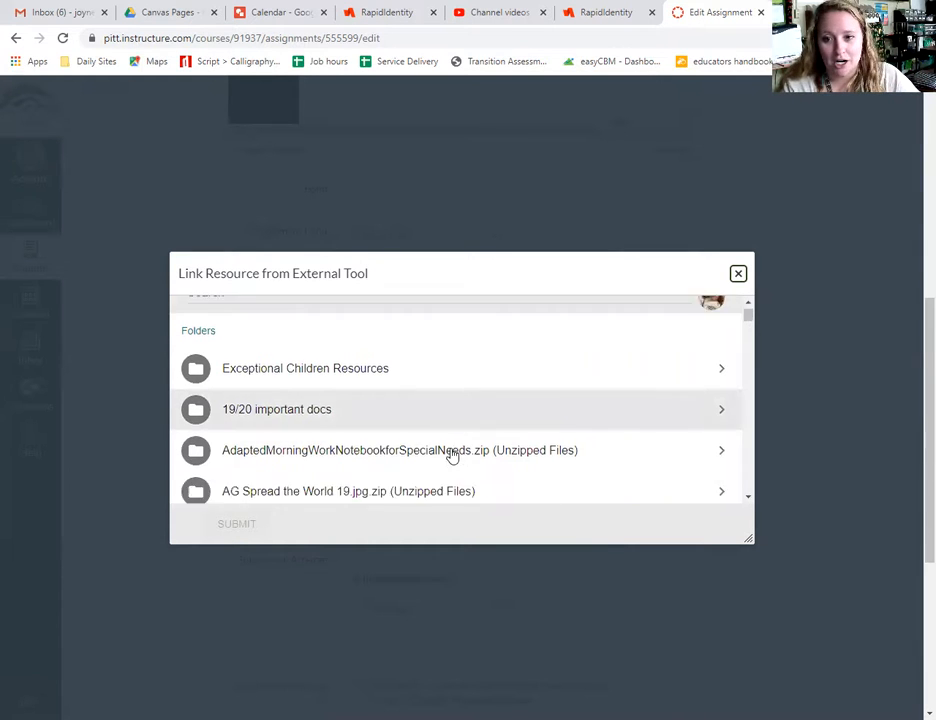
scroll(452, 455, "down", 10)
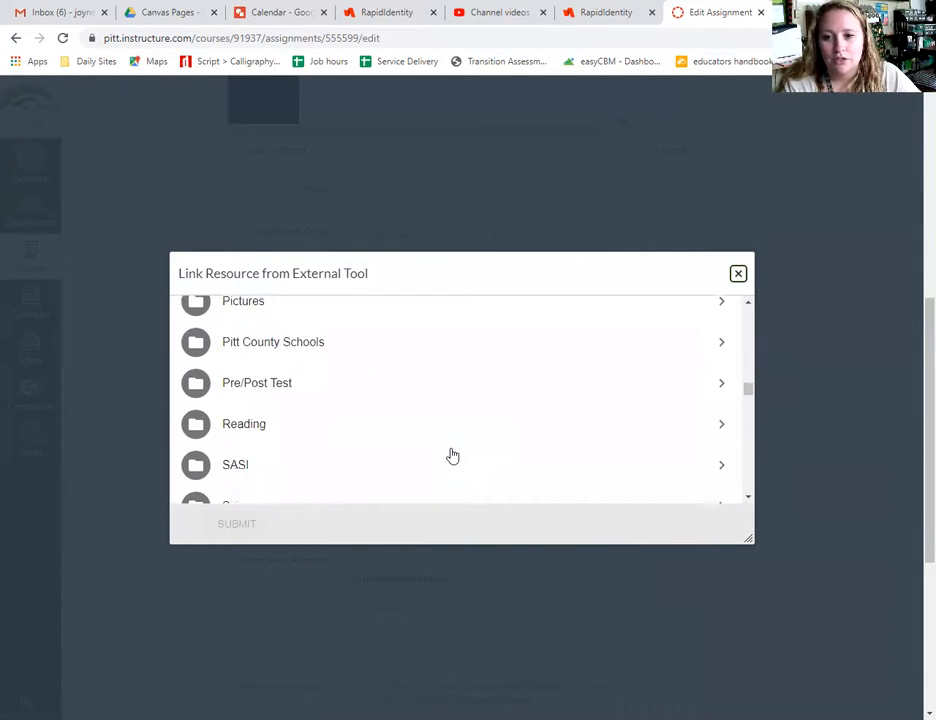
scroll(452, 455, "down", 3)
scroll(452, 455, "up", 6)
scroll(450, 455, "up", 5)
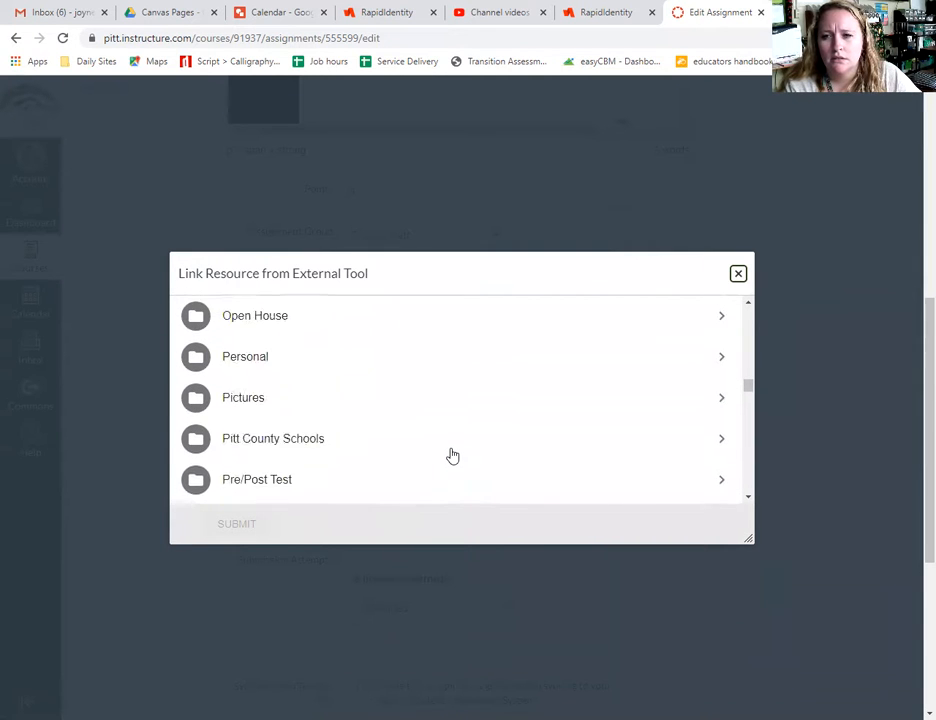
left_click(437, 474)
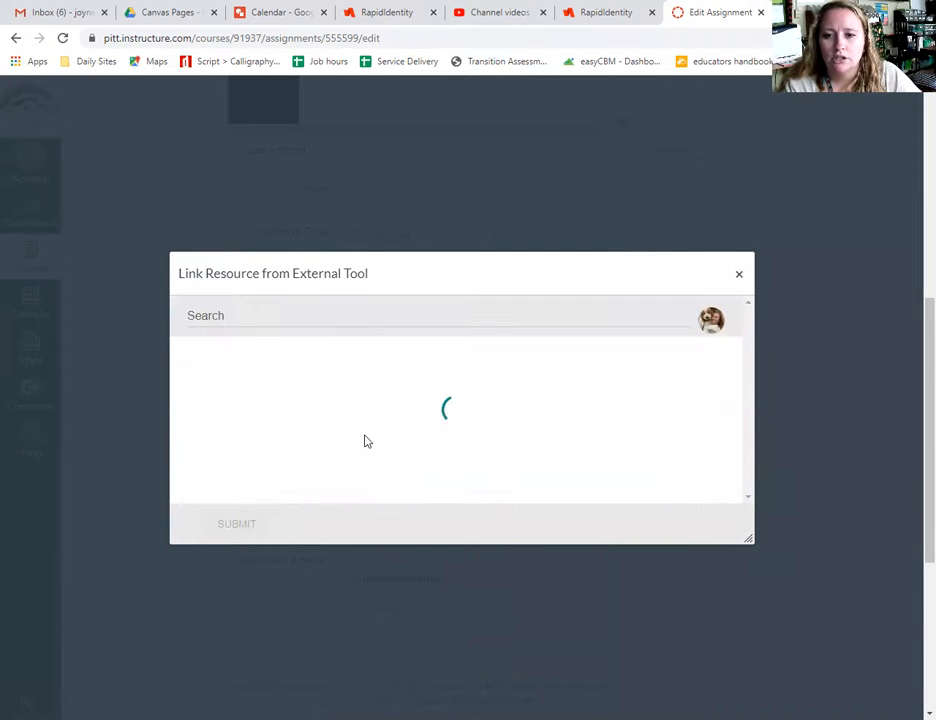
left_click(407, 473)
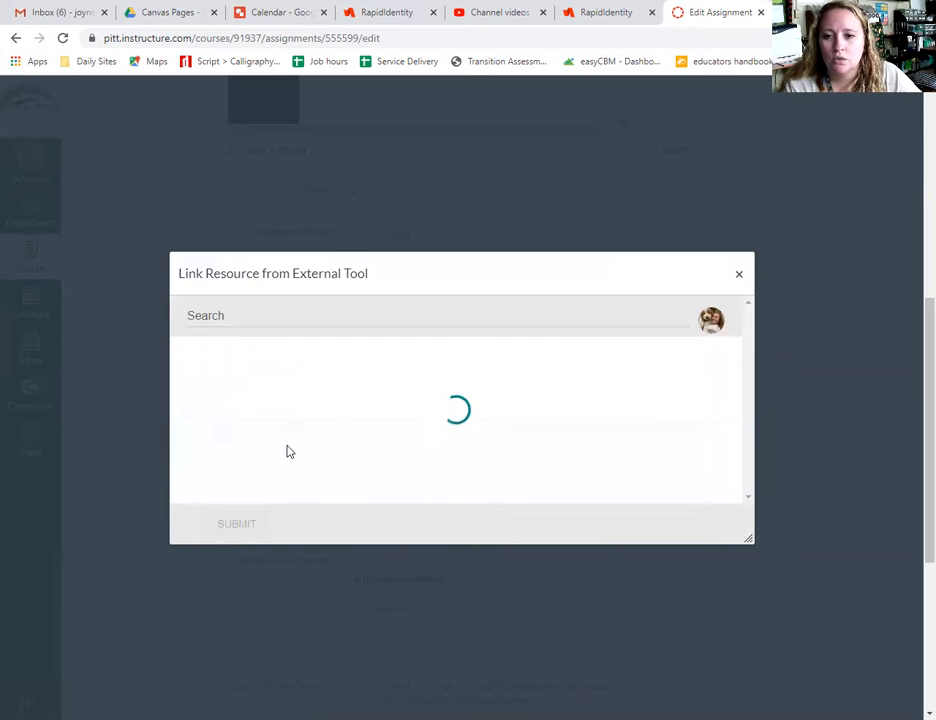
scroll(497, 447, "down", 3)
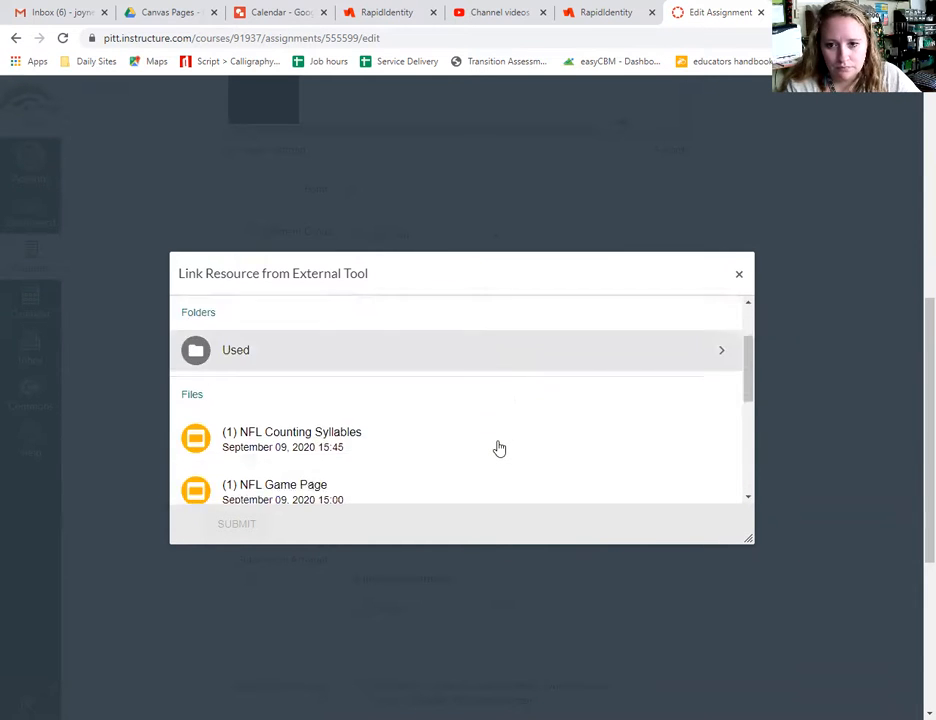
left_click(350, 368)
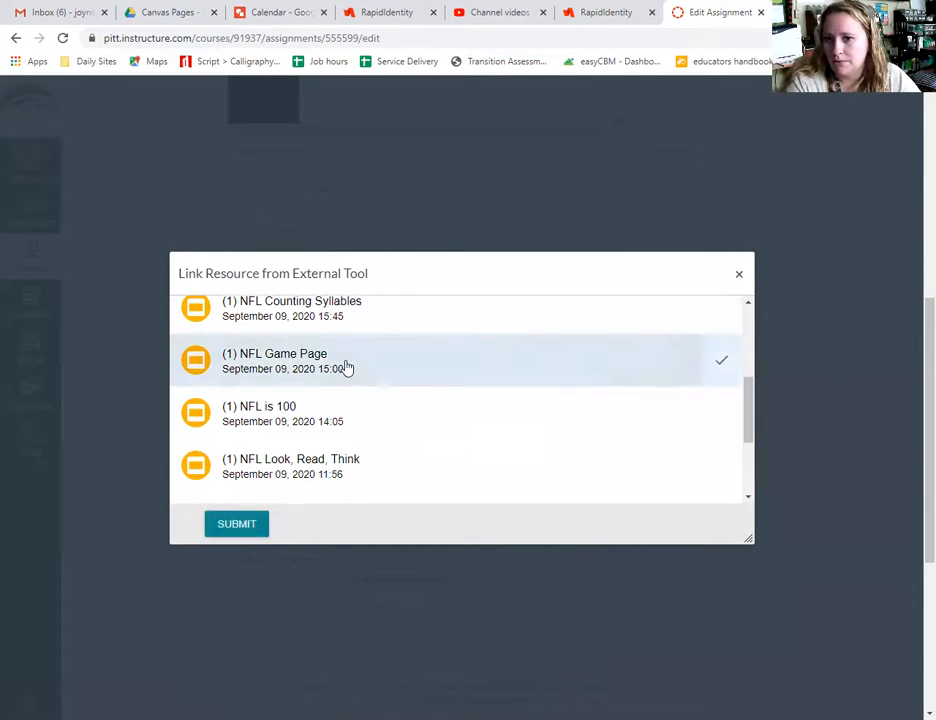
left_click(230, 527)
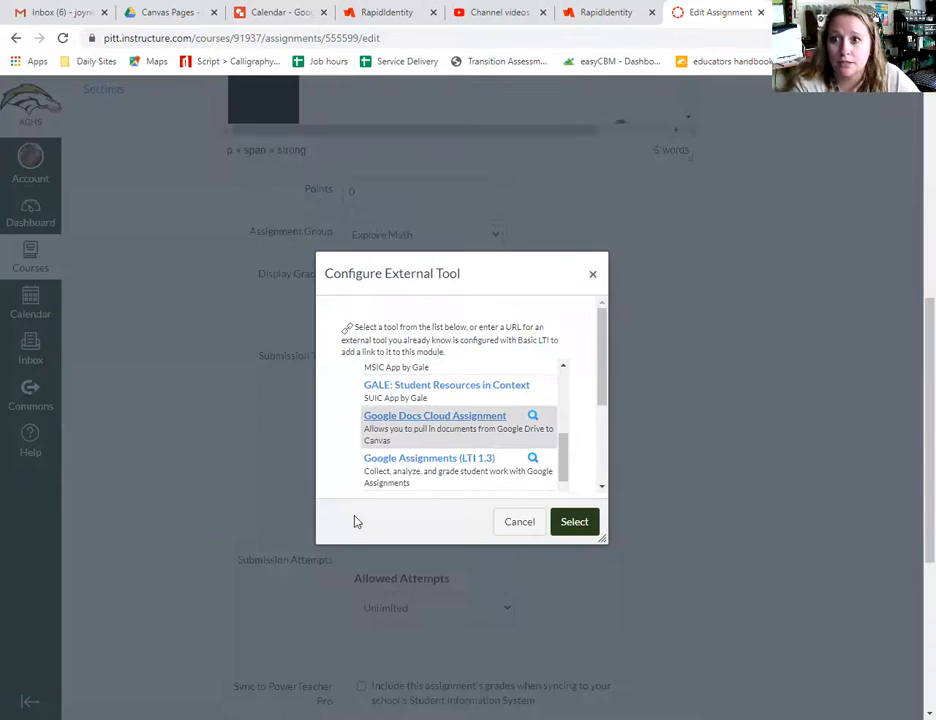
left_click(397, 440)
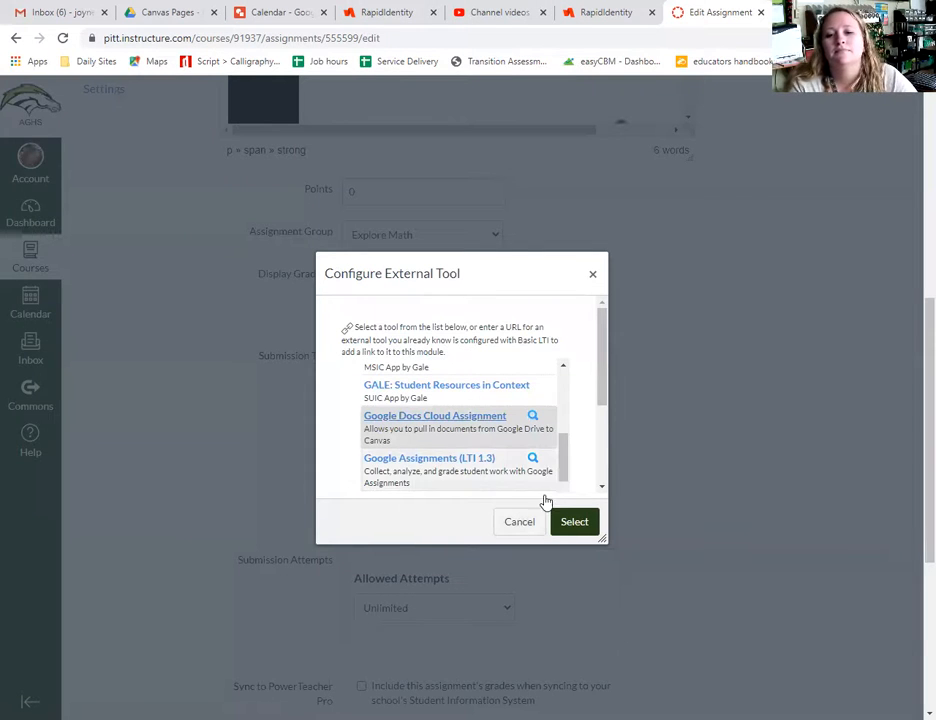
left_click(574, 522)
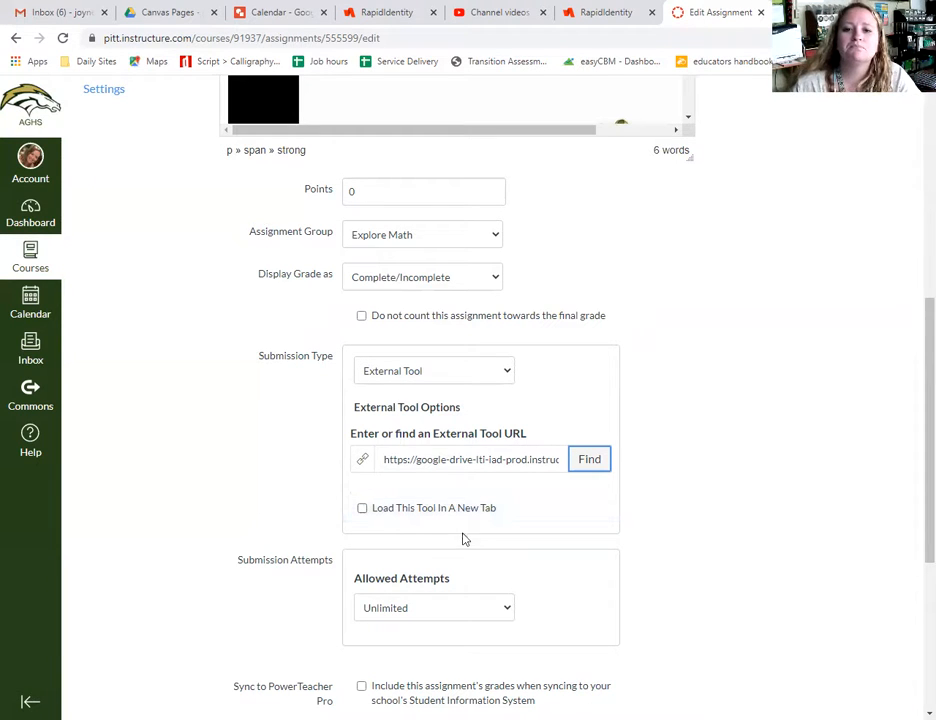
Step: Remove Everyone from the assignment's assignees, try assigning it to Group 1 and clear that group again
scroll(678, 579, "down", 2)
scroll(680, 580, "down", 3)
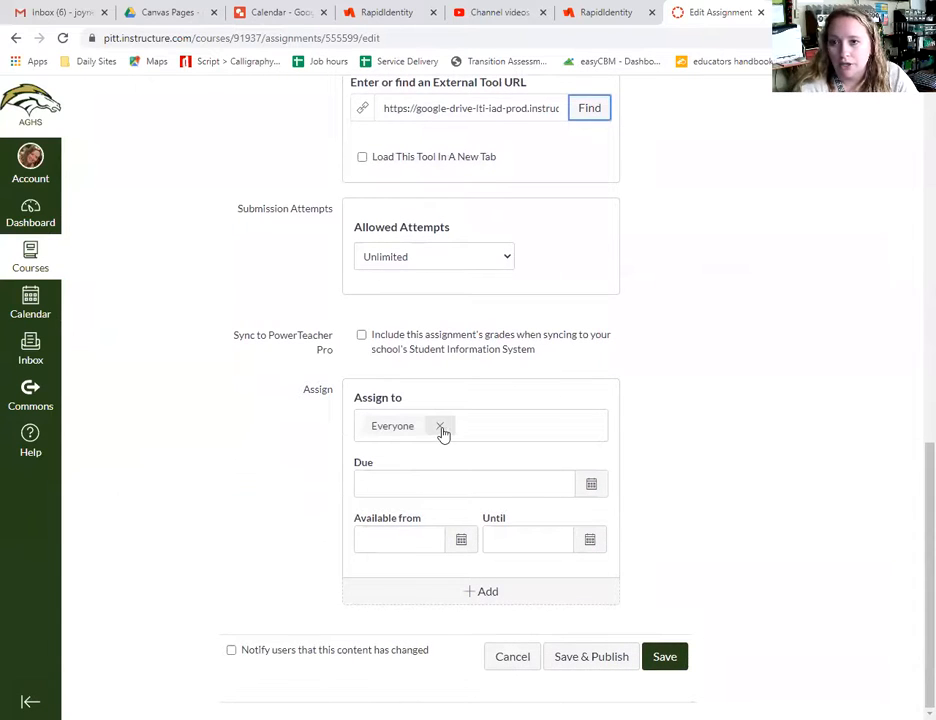
left_click(441, 428)
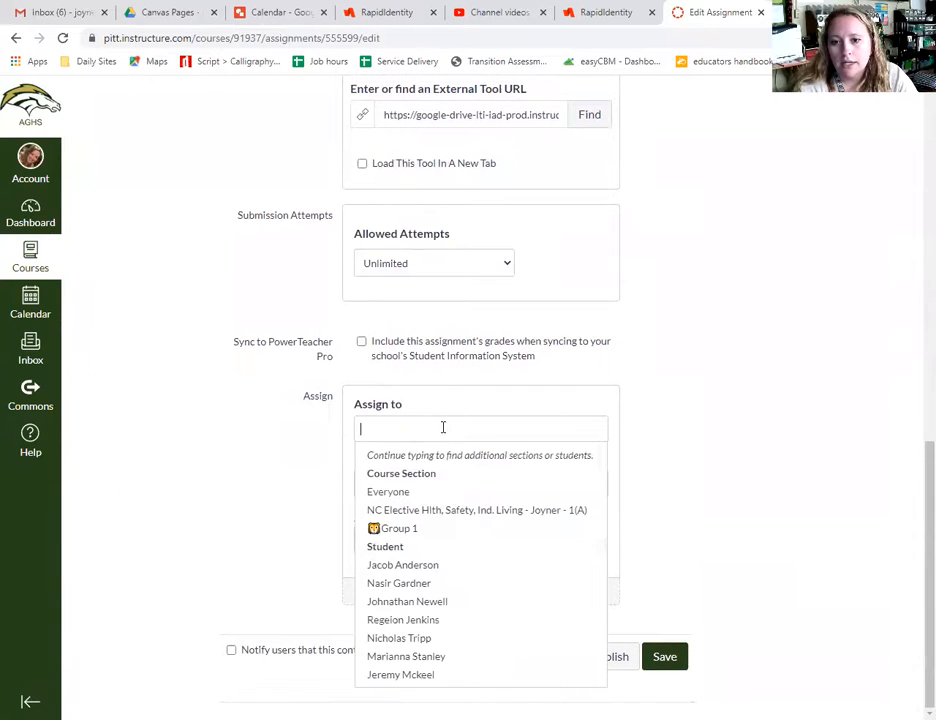
left_click(419, 532)
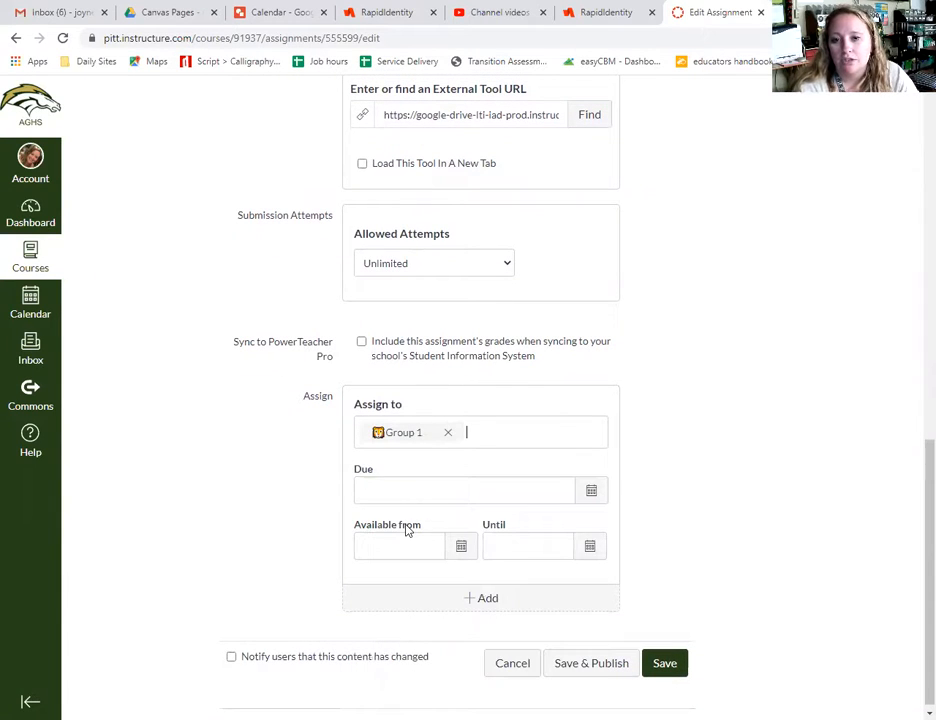
left_click(447, 432)
left_click(769, 511)
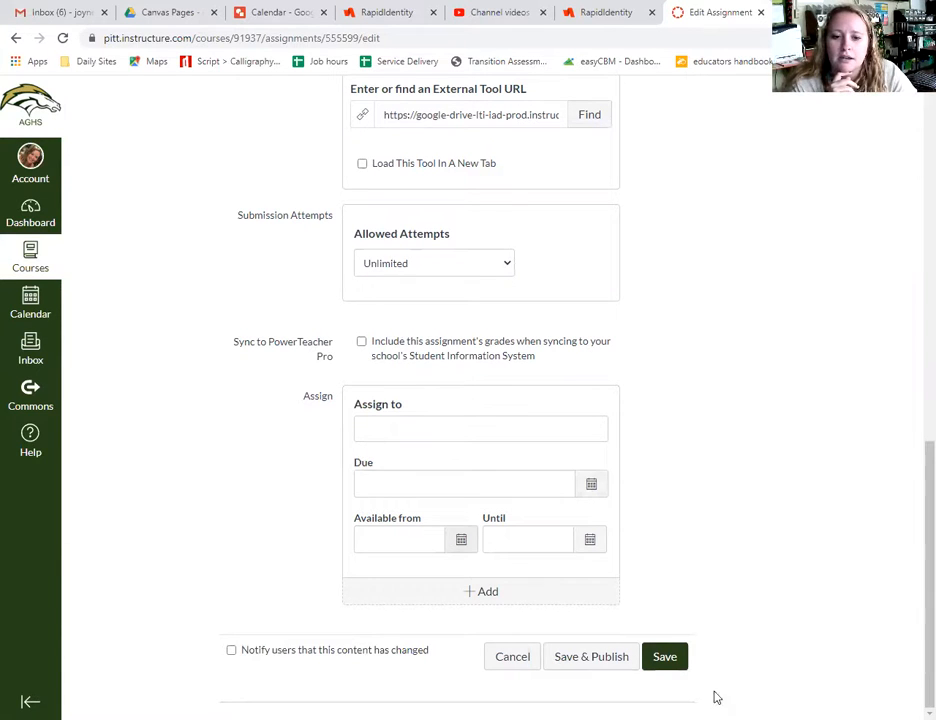
Step: Assign the item to one individual student, save it without the remaining sections and review the saved assignment with its NFL Game Page document
left_click(675, 662)
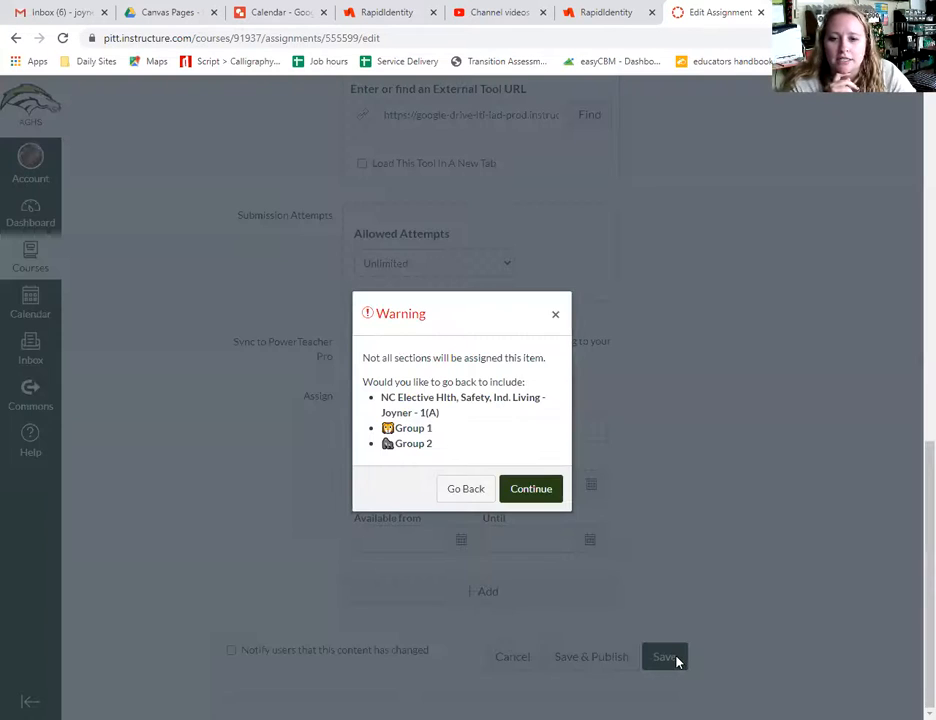
left_click(521, 490)
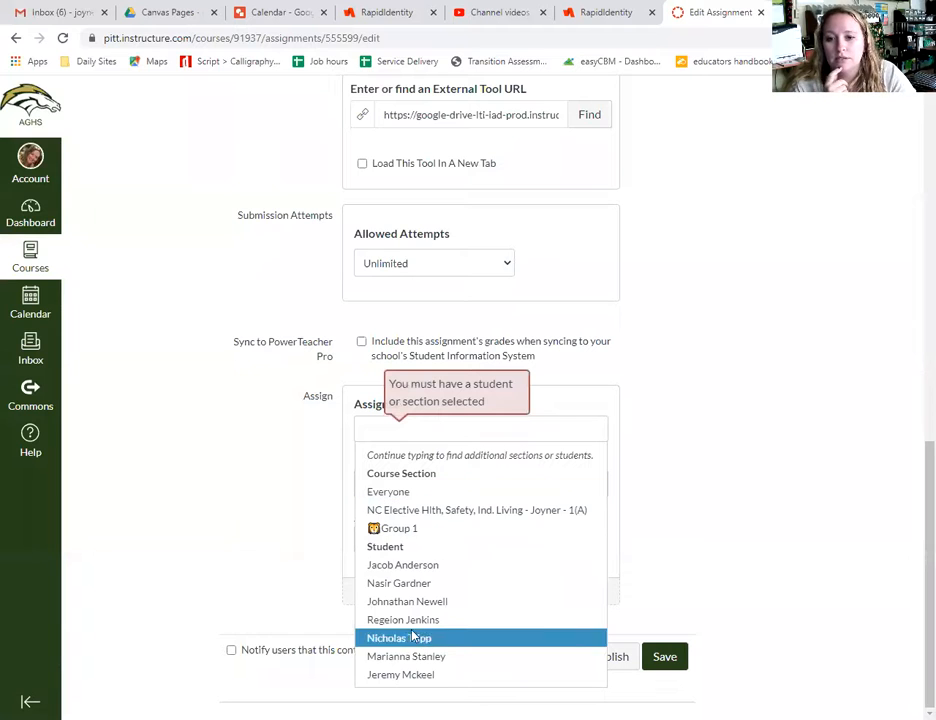
left_click(415, 566)
left_click(659, 662)
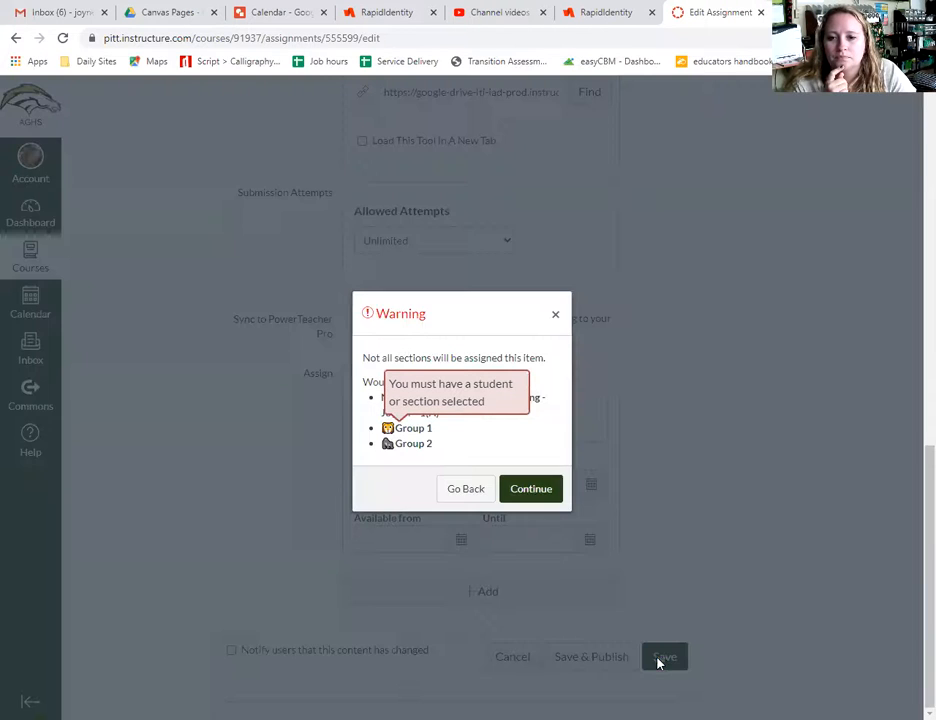
left_click(527, 494)
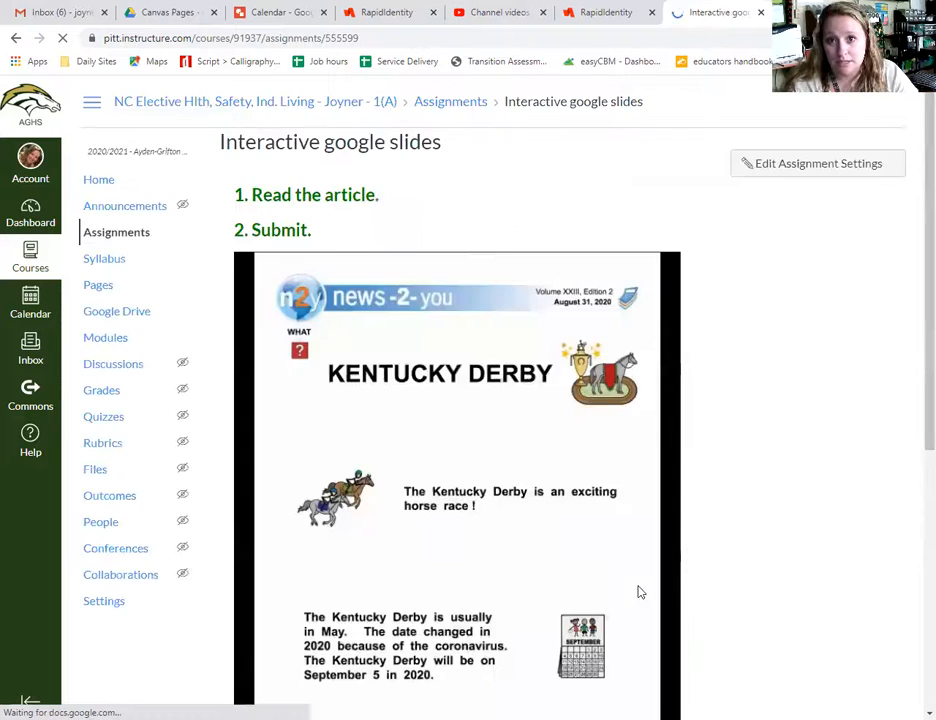
scroll(790, 606, "down", 5)
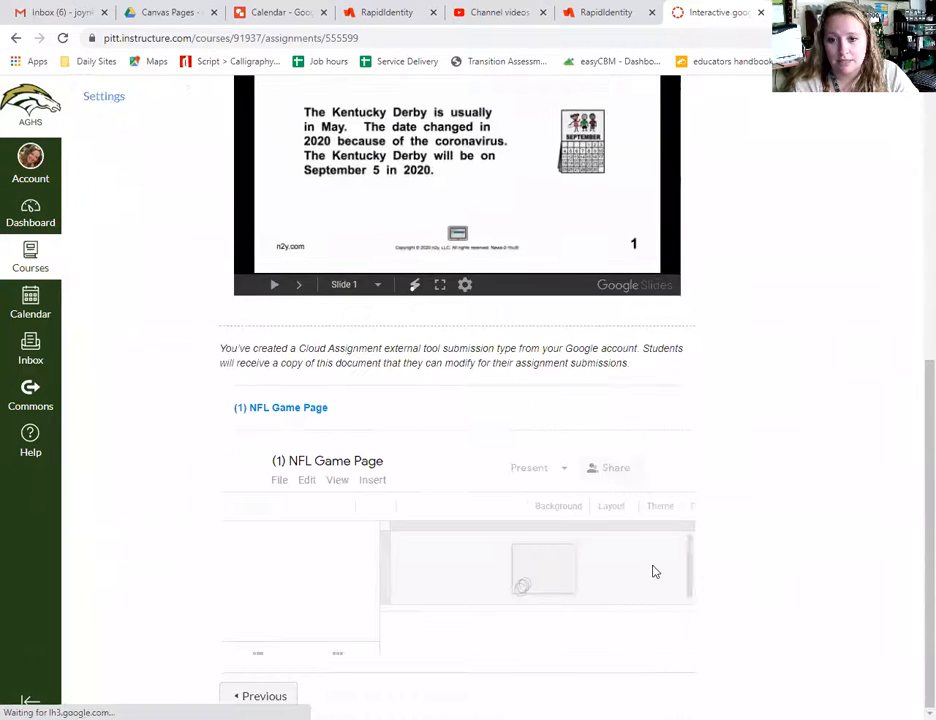
scroll(604, 549, "up", 1)
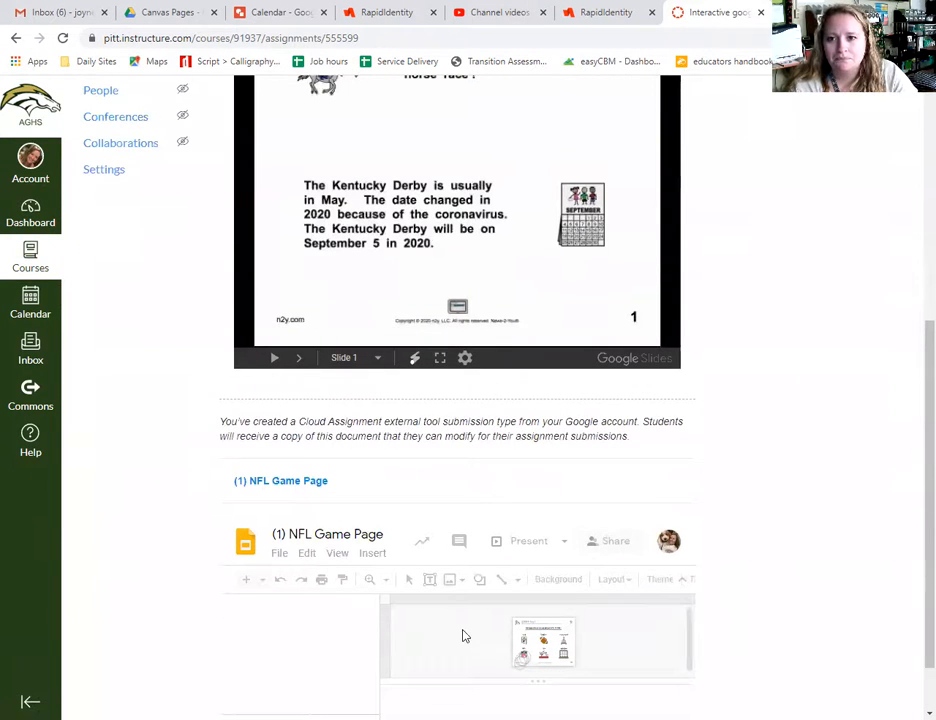
scroll(686, 418, "up", 1)
scroll(686, 418, "up", 5)
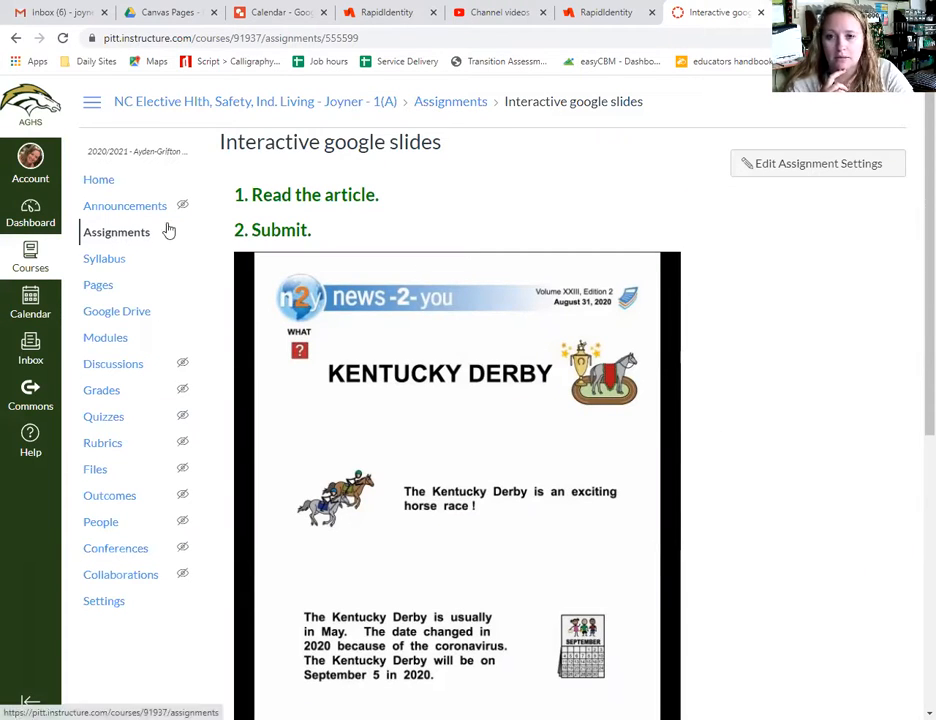
Step: Return to the course modules and start adding a new quiz to the Practice Module
left_click(107, 340)
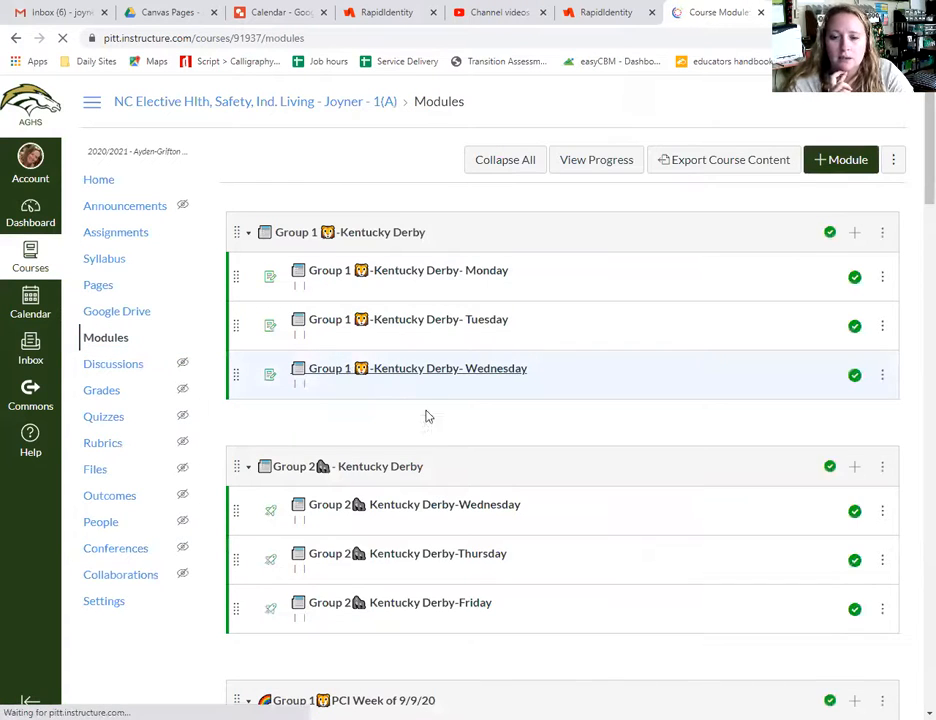
scroll(430, 430, "down", 1)
scroll(480, 465, "down", 20)
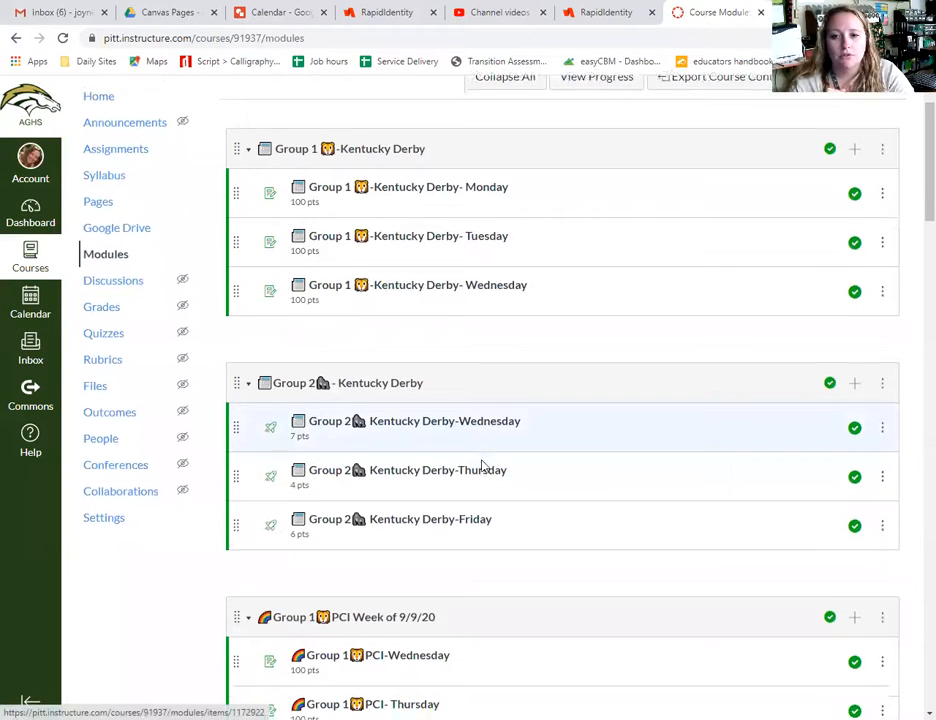
scroll(480, 477, "down", 5)
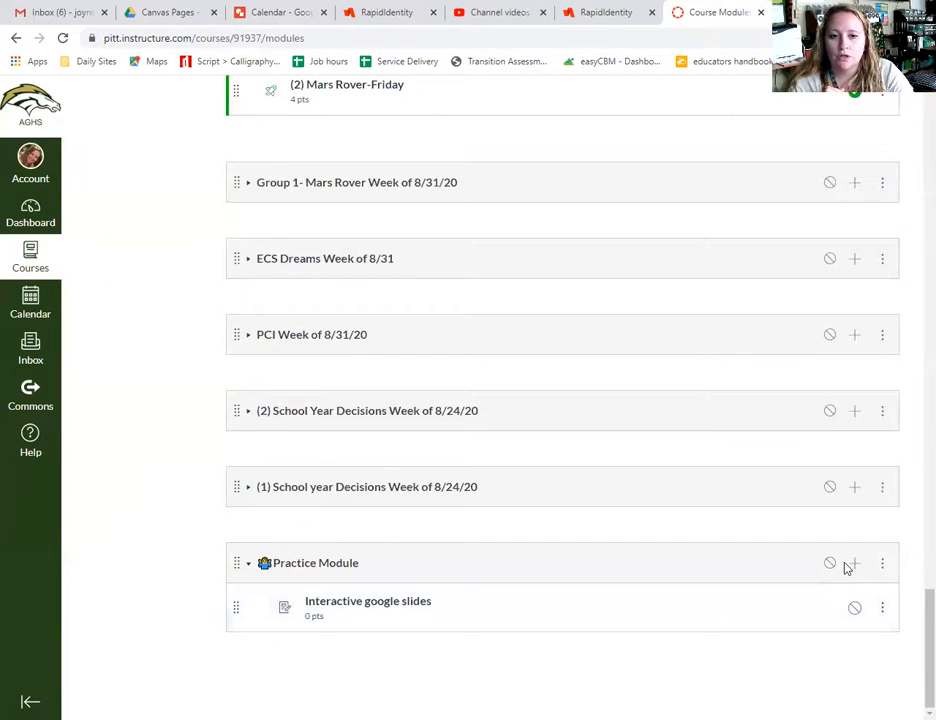
left_click(852, 564)
left_click(311, 284)
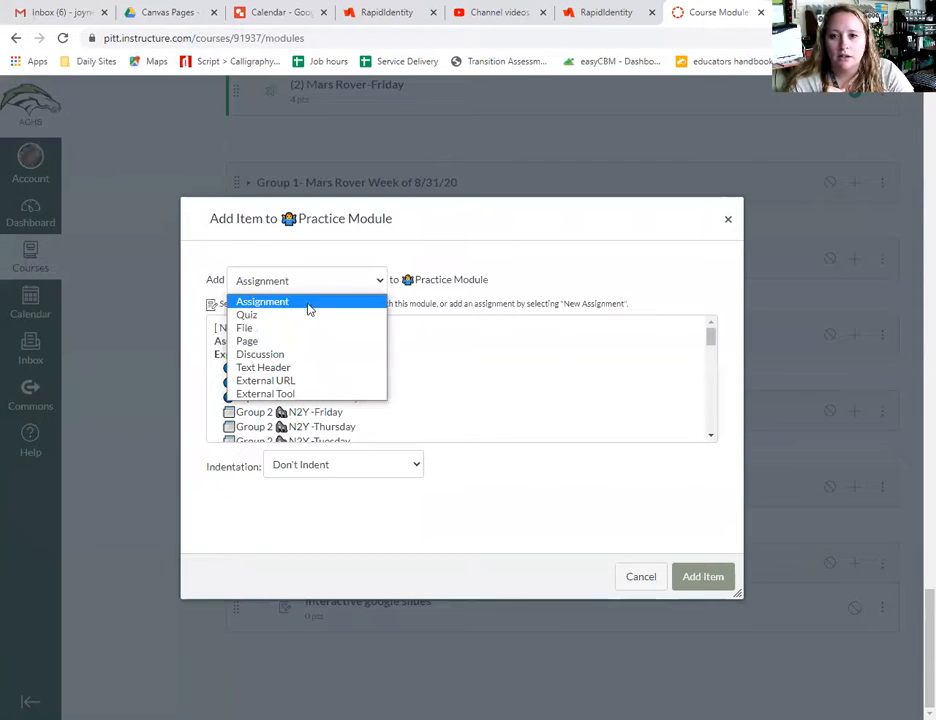
left_click(303, 316)
left_click(272, 331)
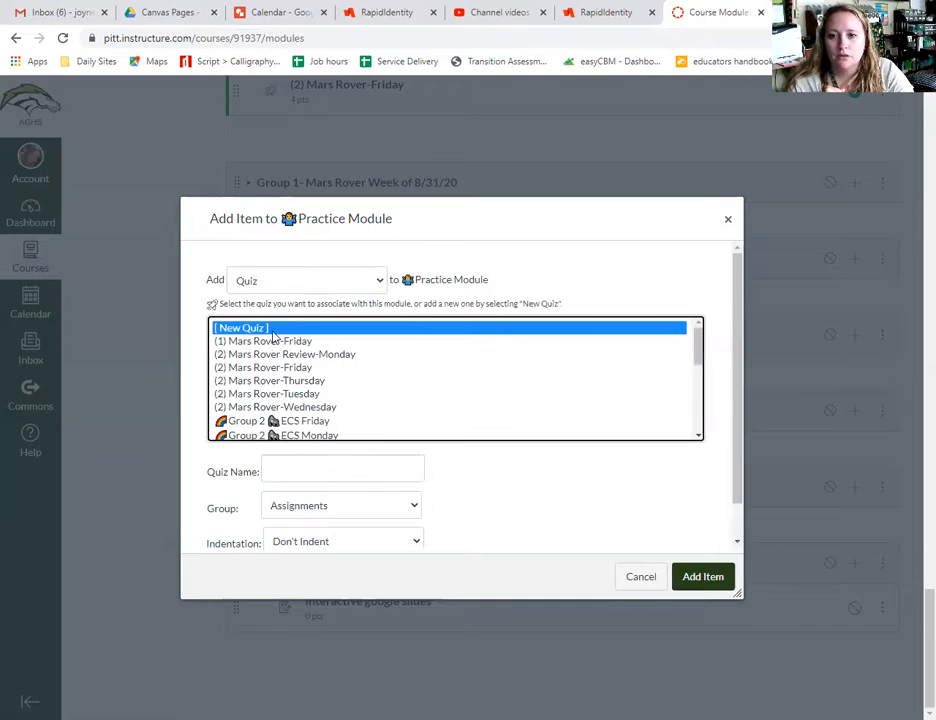
Step: Name the quiz "practice quiz", assign it to the Explore Math group with a one-level indent and add it to the module
left_click(299, 465)
type("practice")
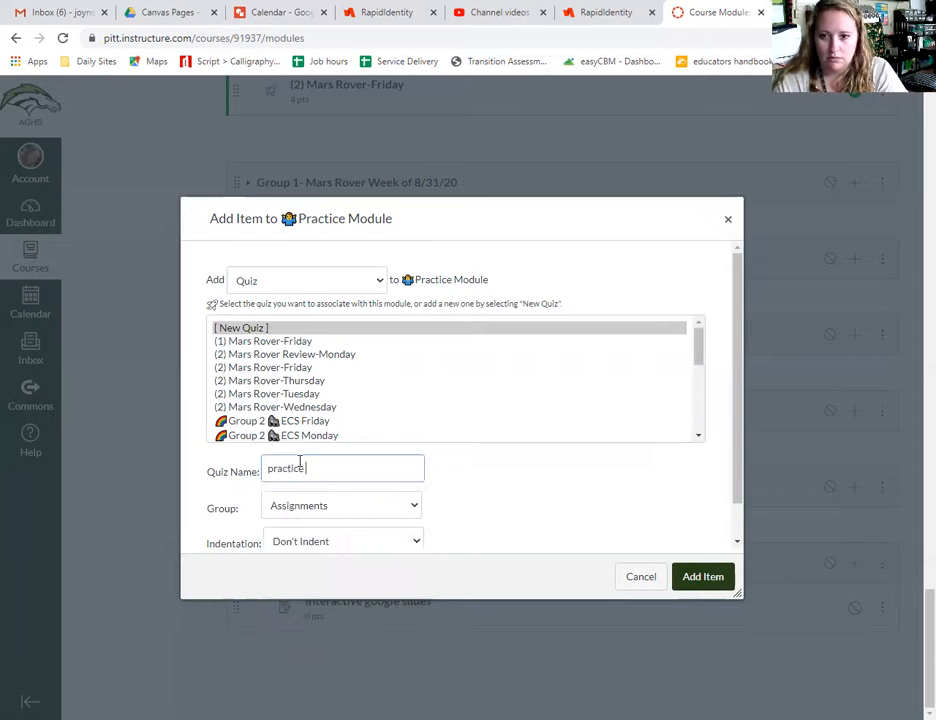
type(" quiz")
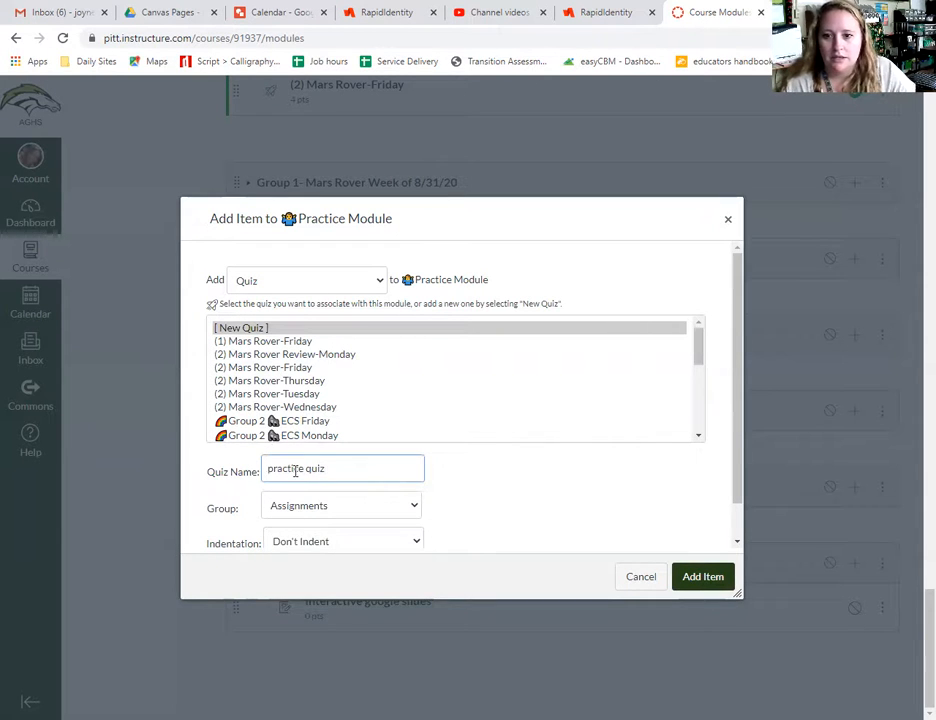
left_click(298, 507)
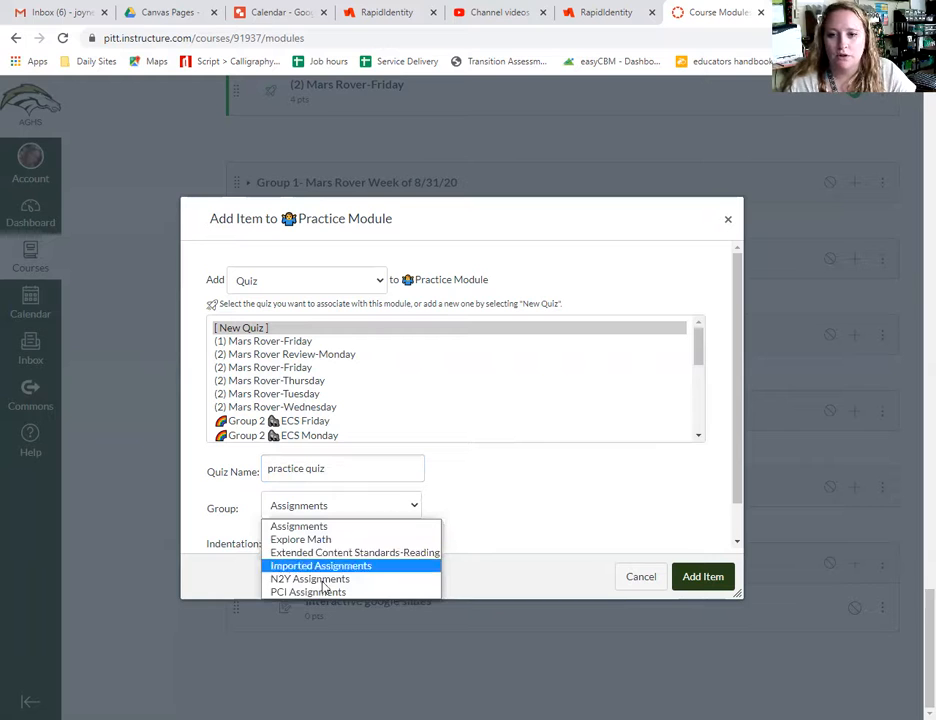
left_click(324, 543)
left_click(347, 543)
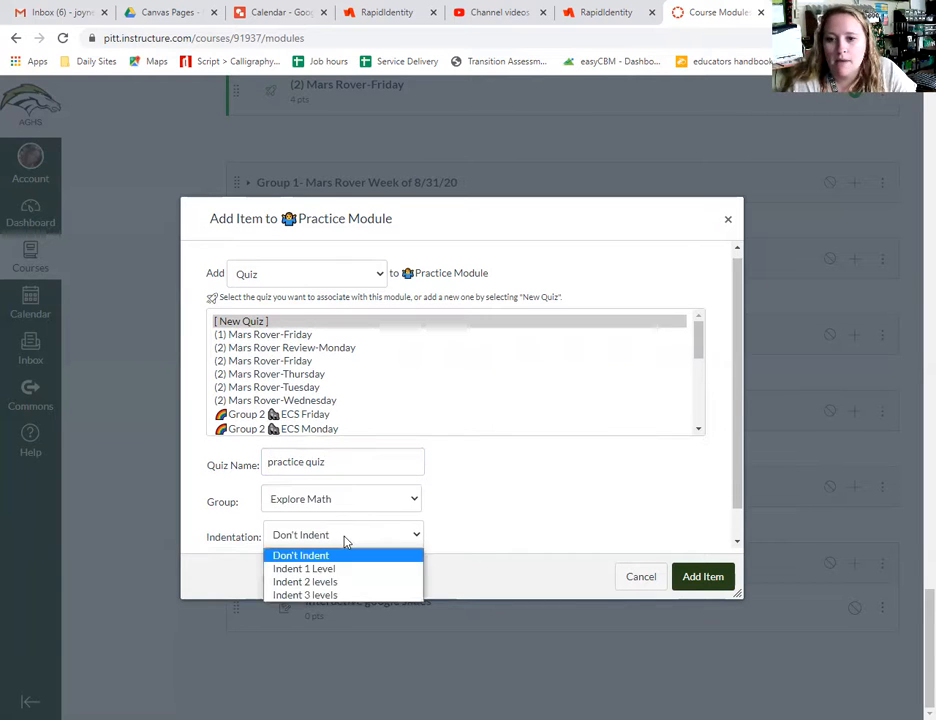
left_click(338, 568)
left_click(713, 578)
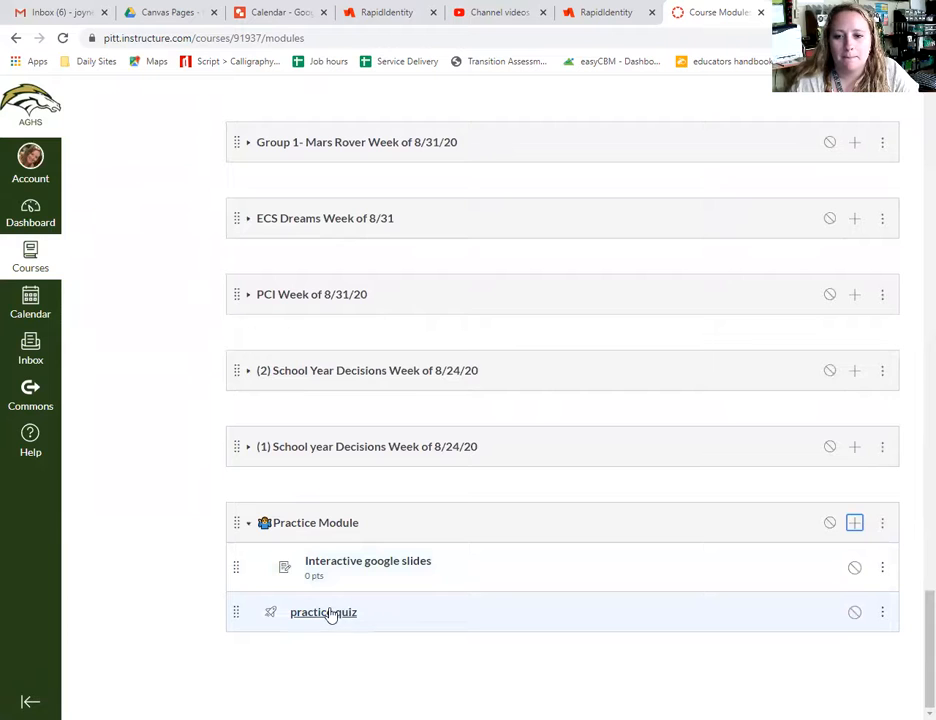
Step: Open the practice quiz for editing and set the instructions text to bold, green, 18pt
left_click(330, 612)
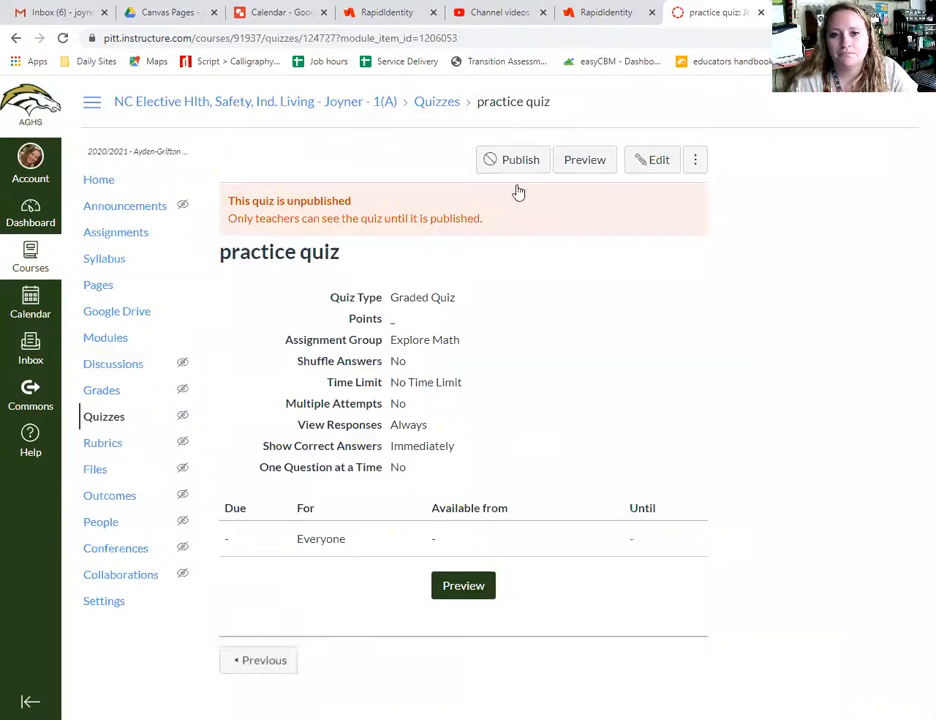
left_click(654, 159)
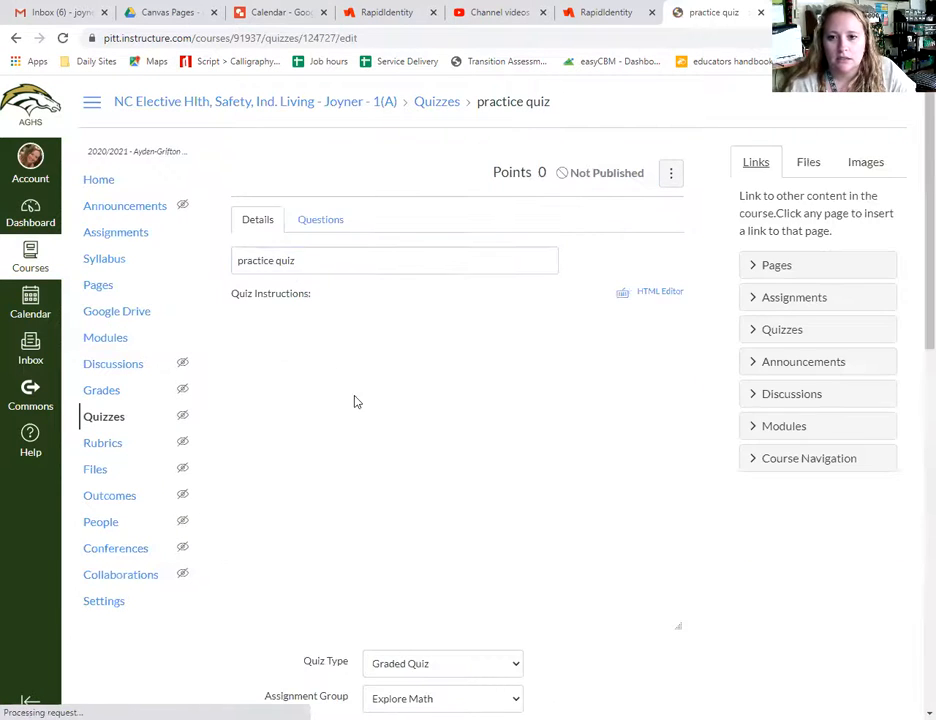
left_click(310, 370)
left_click(243, 314)
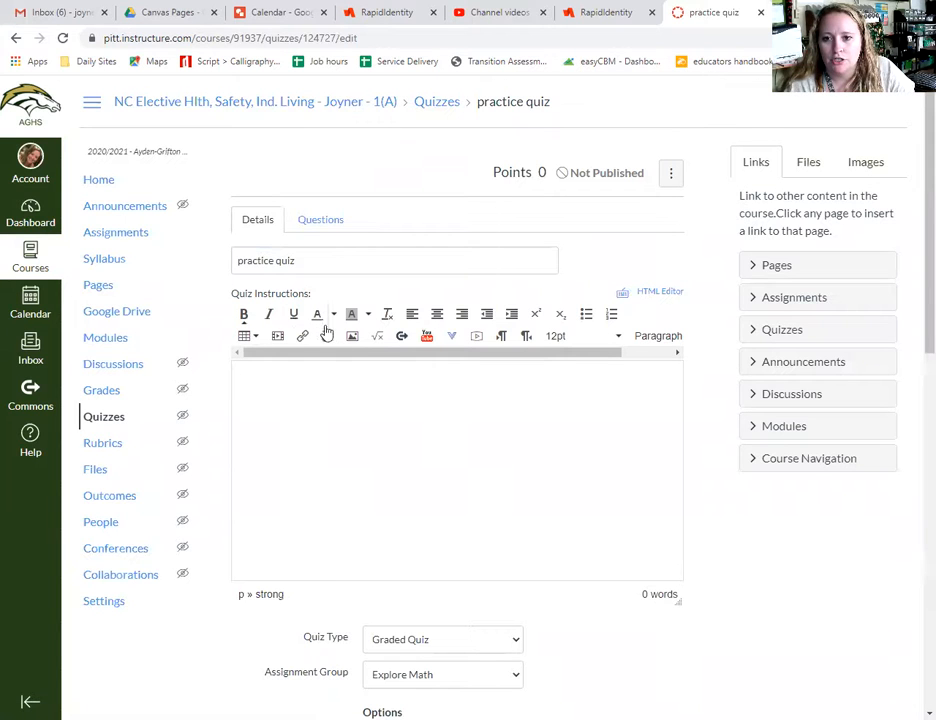
left_click(333, 314)
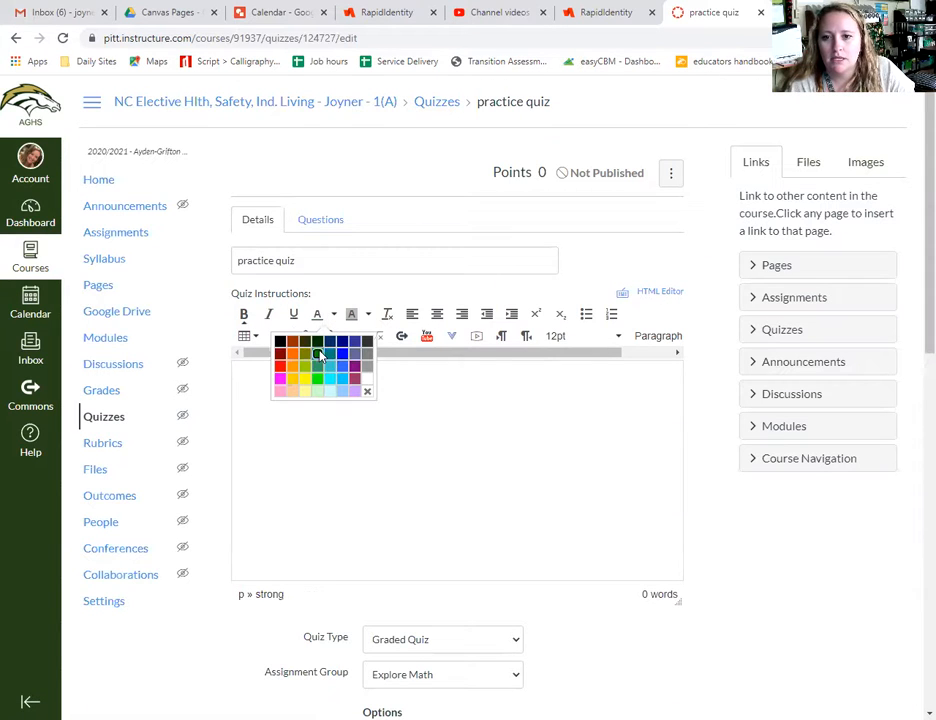
left_click(316, 355)
left_click(568, 347)
left_click(568, 445)
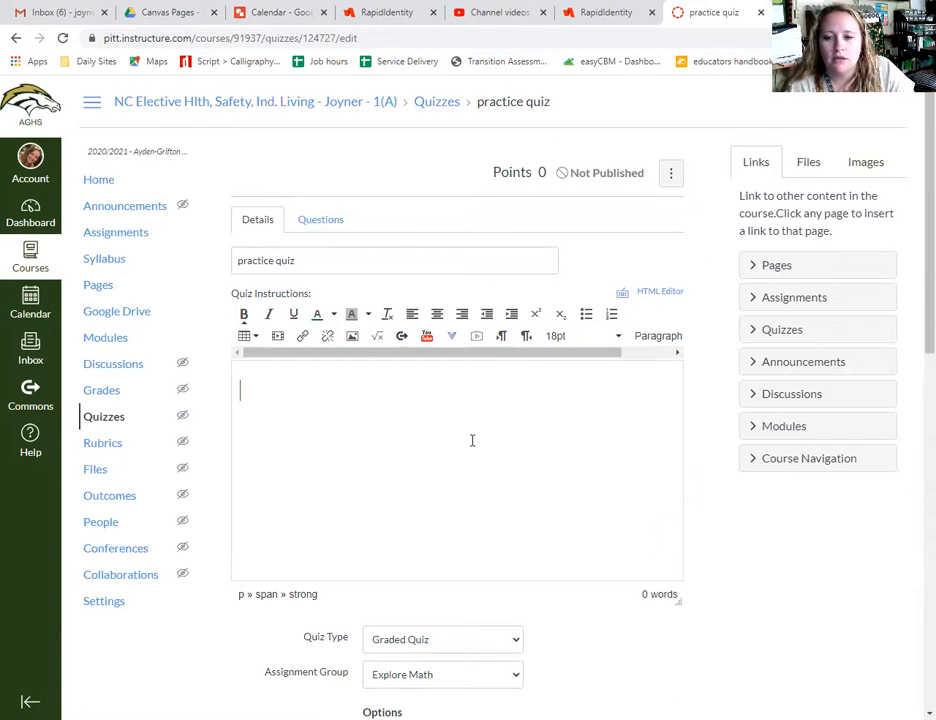
Step: Write the quiz instructions "read article", "open quiz" and "submit quiz" on three separate lines
type("read article")
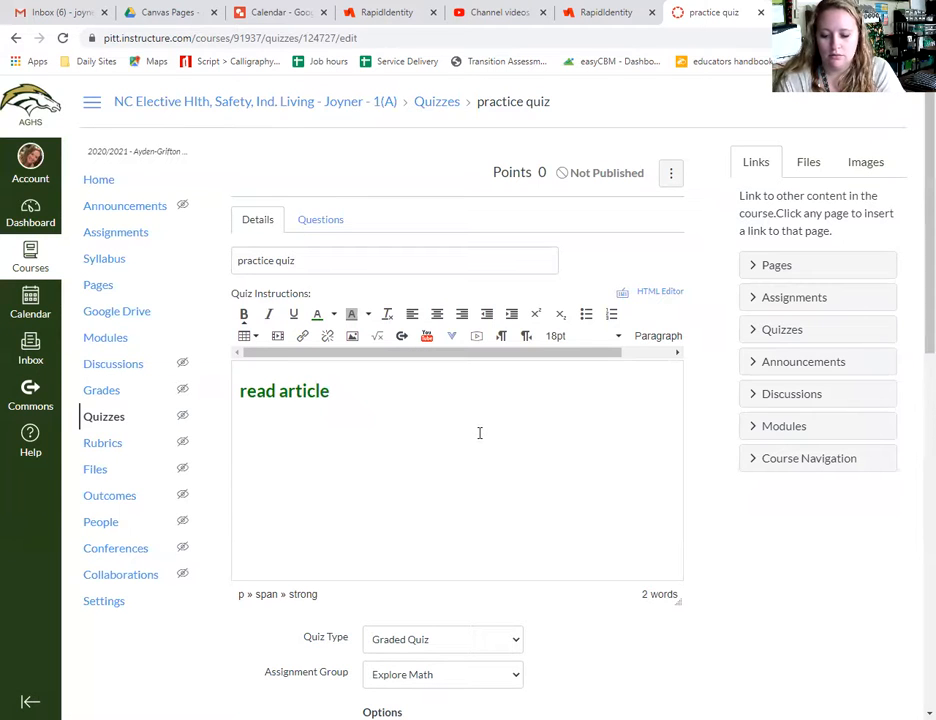
key("Return")
type("op")
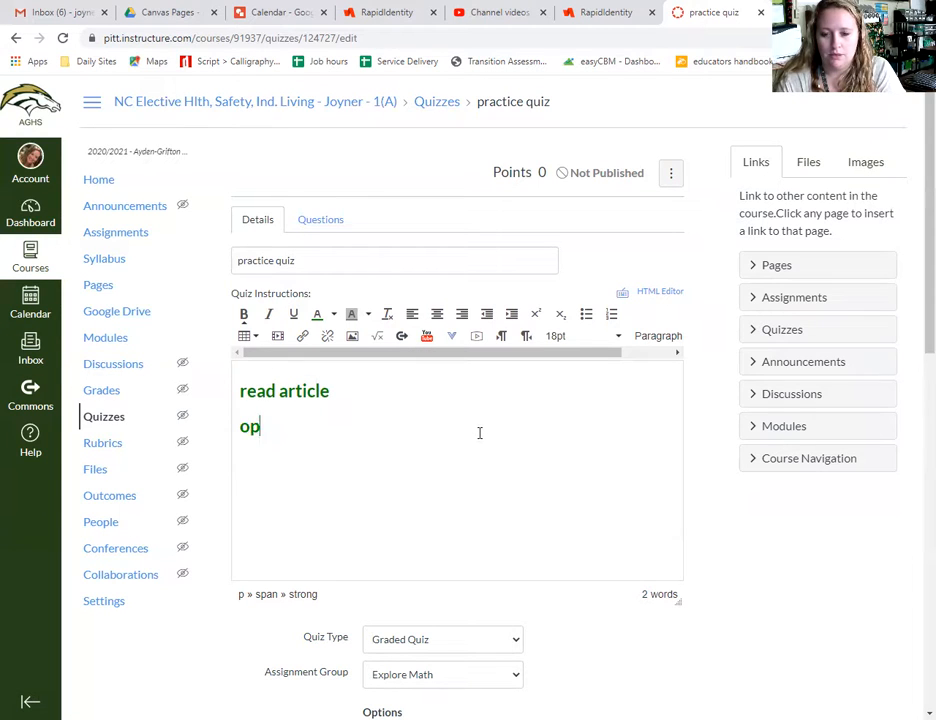
type("en quizum,but")
key("BackSpace")
key("BackSpace")
key("BackSpace")
key("BackSpace")
key("BackSpace")
key("BackSpace")
type("ubmit quiz")
key("Return")
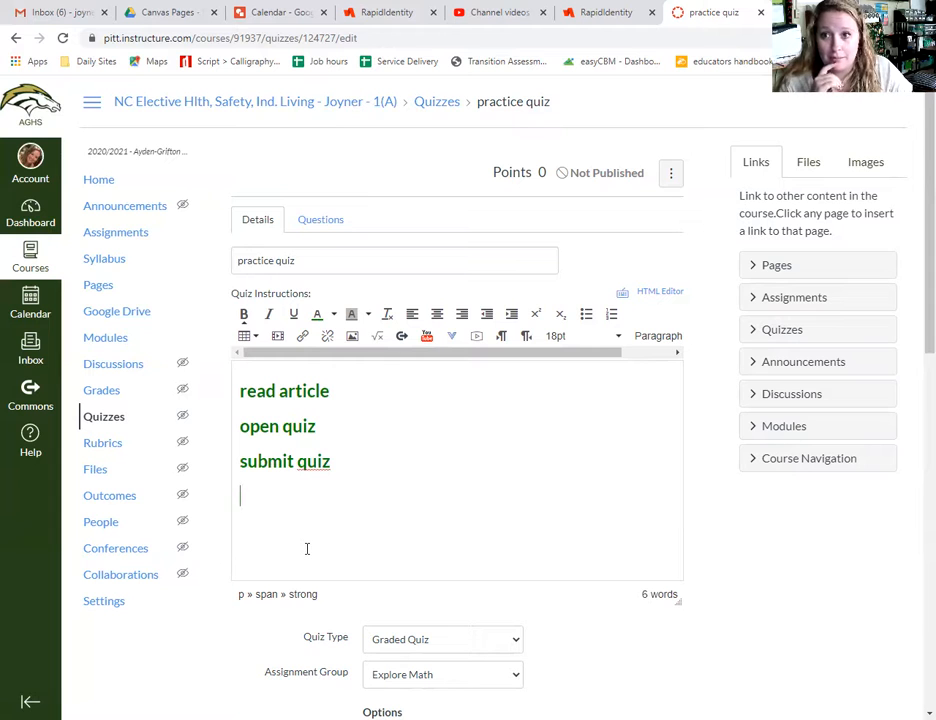
Step: Embed the Kentucky Derby slides from Google Drive below the quiz instructions
left_click(451, 336)
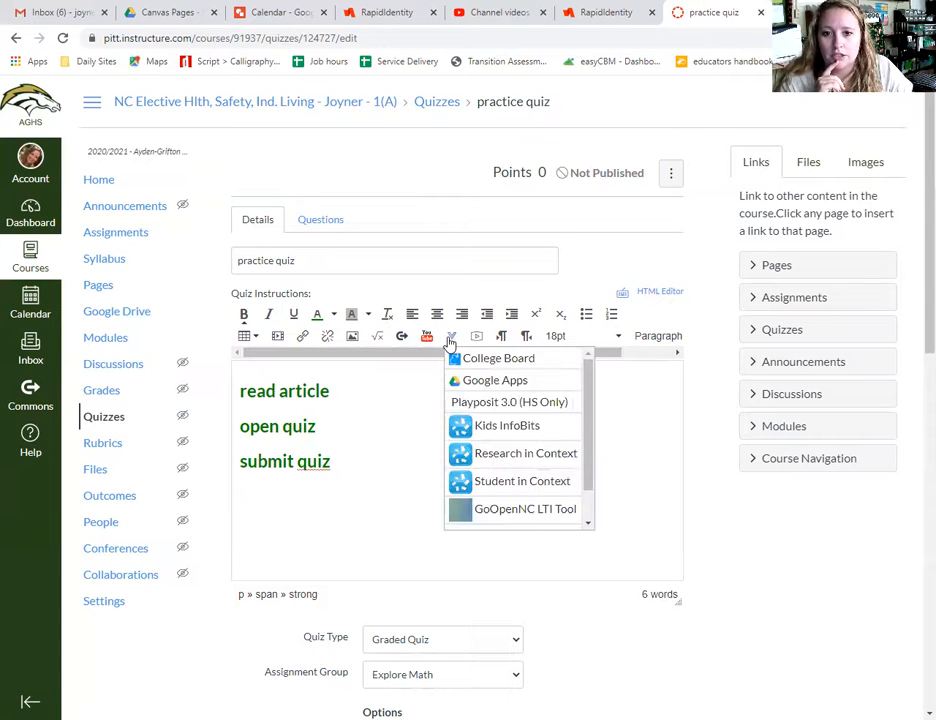
scroll(480, 380, "down", 2)
left_click(510, 518)
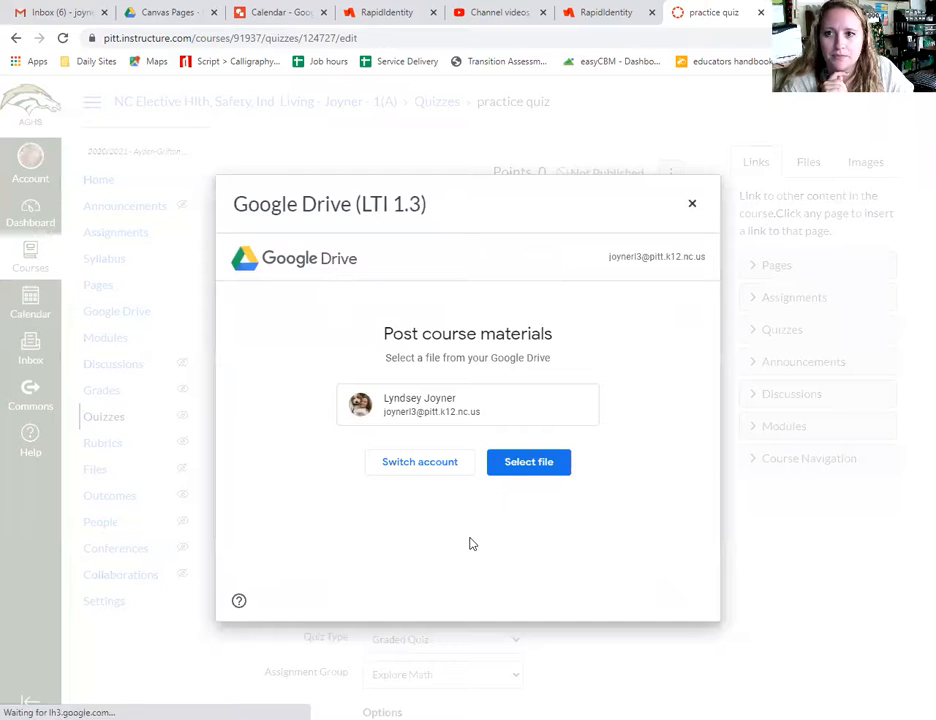
left_click(524, 463)
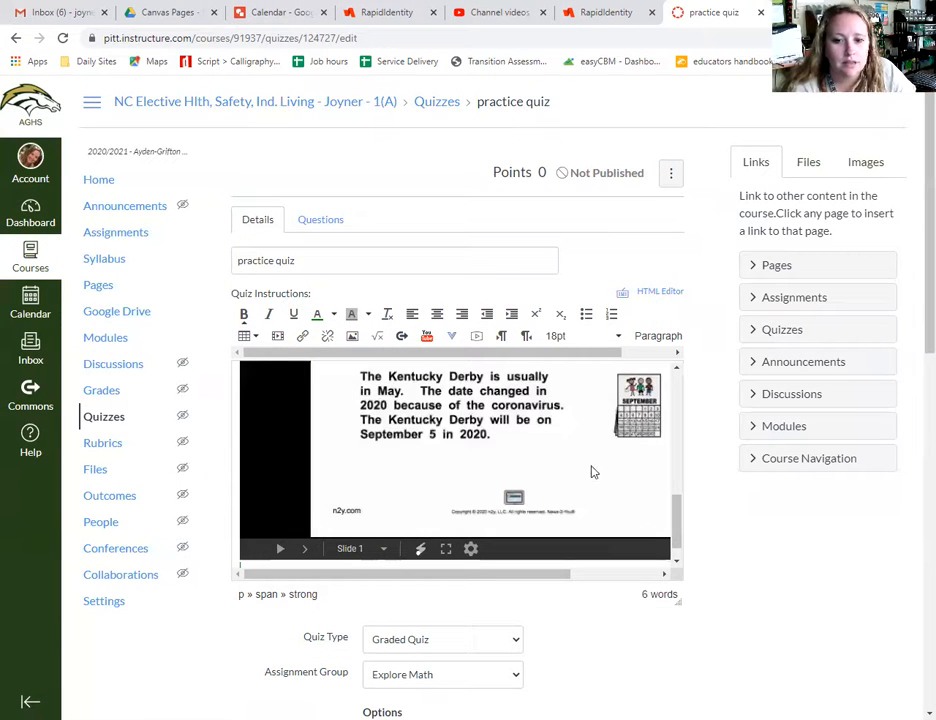
scroll(578, 671, "down", 4)
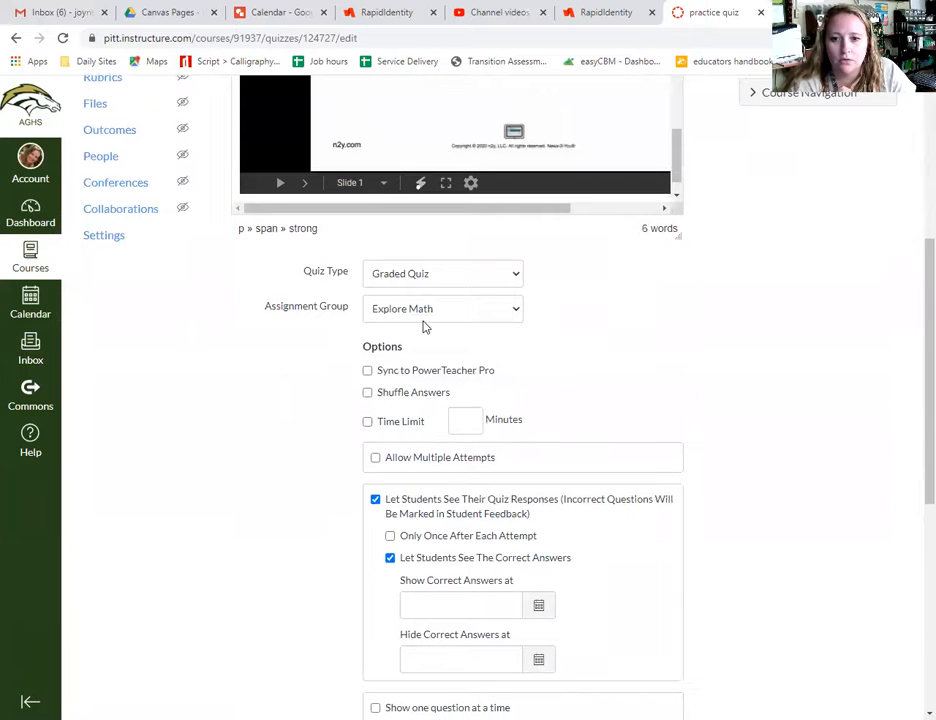
scroll(618, 562, "down", 3)
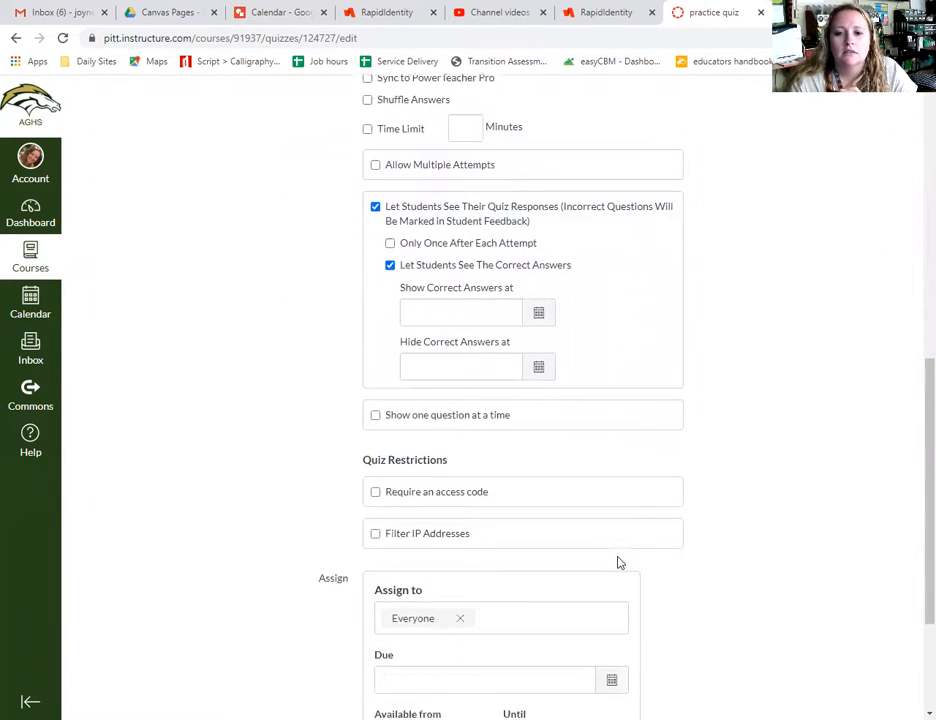
scroll(617, 562, "down", 2)
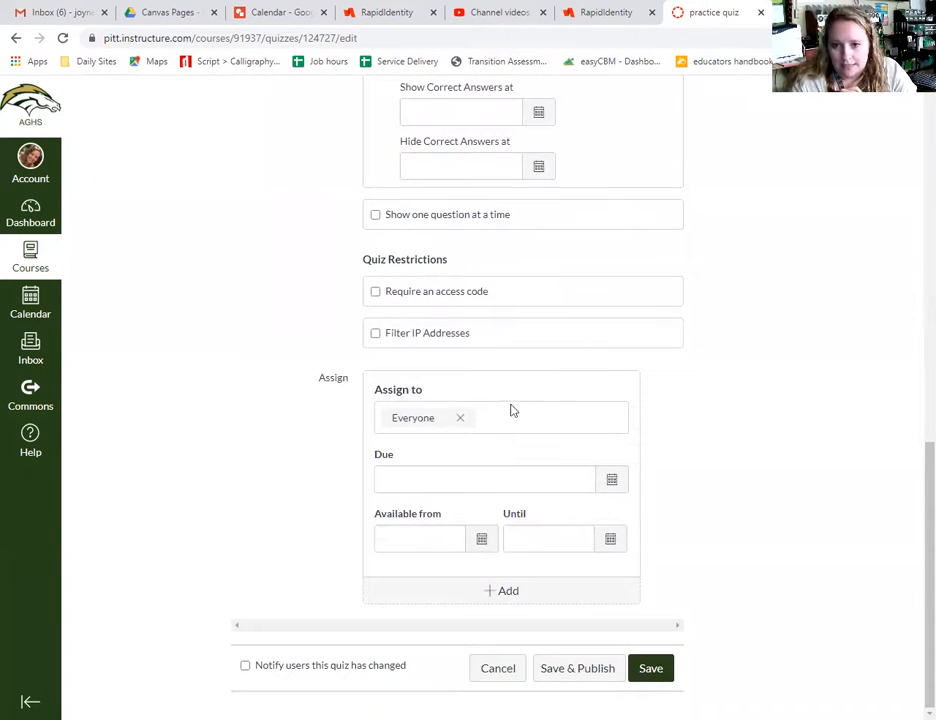
scroll(719, 503, "up", 10)
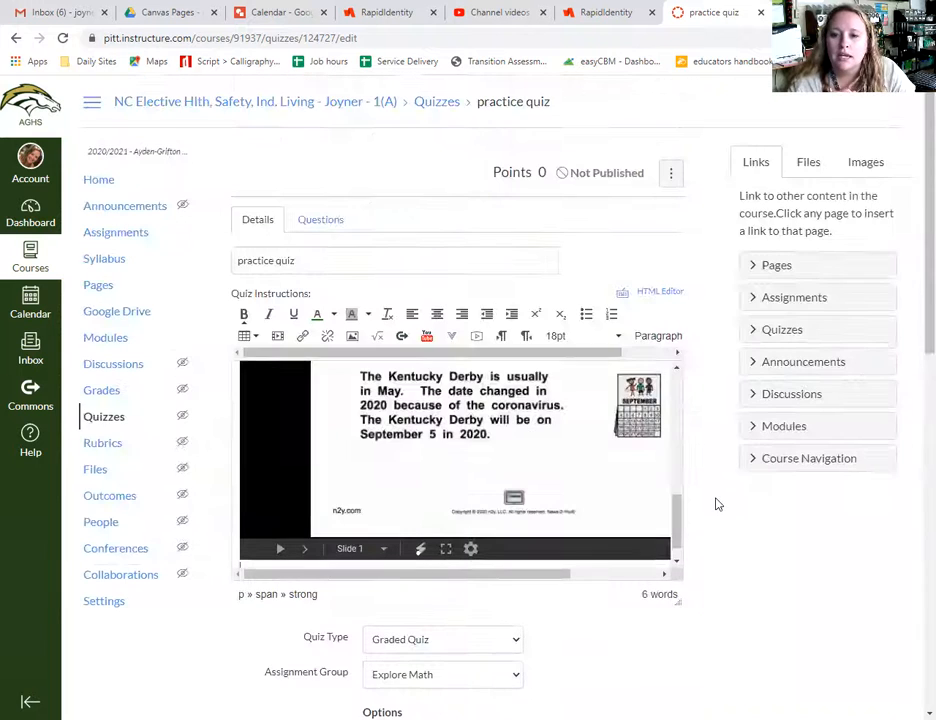
Step: Add a multiple-choice question named "1." to the practice quiz with the text "Do you like canvas?"
left_click(320, 222)
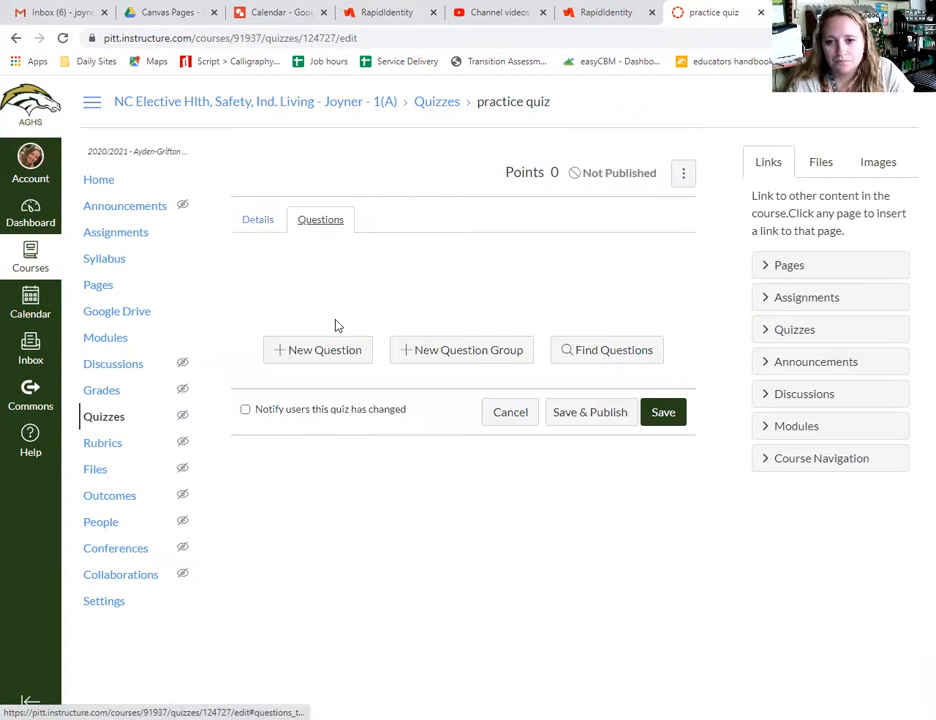
left_click(326, 358)
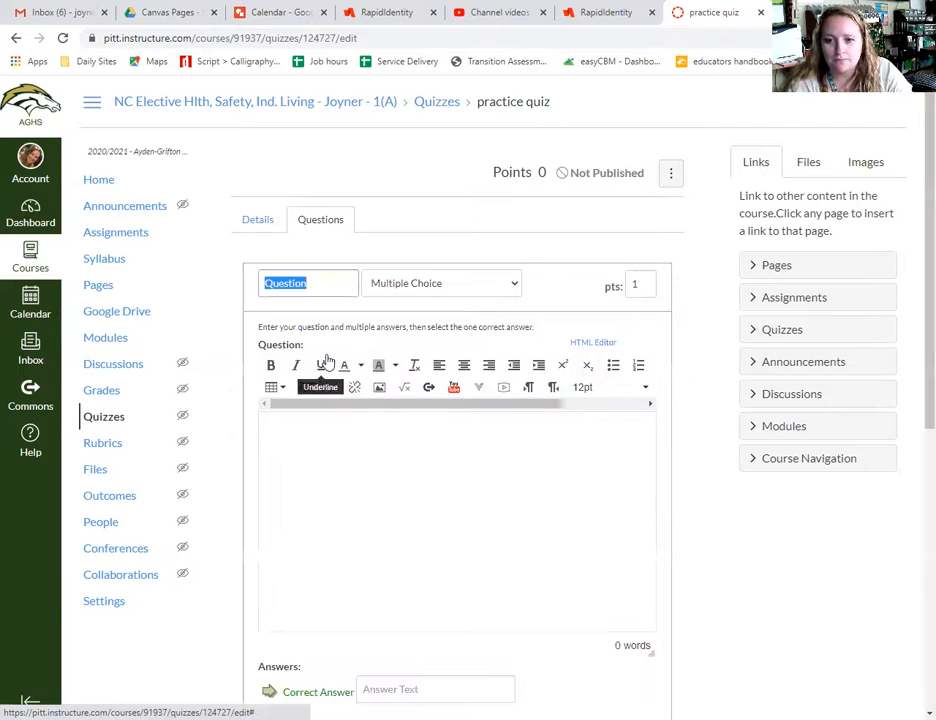
type("1")
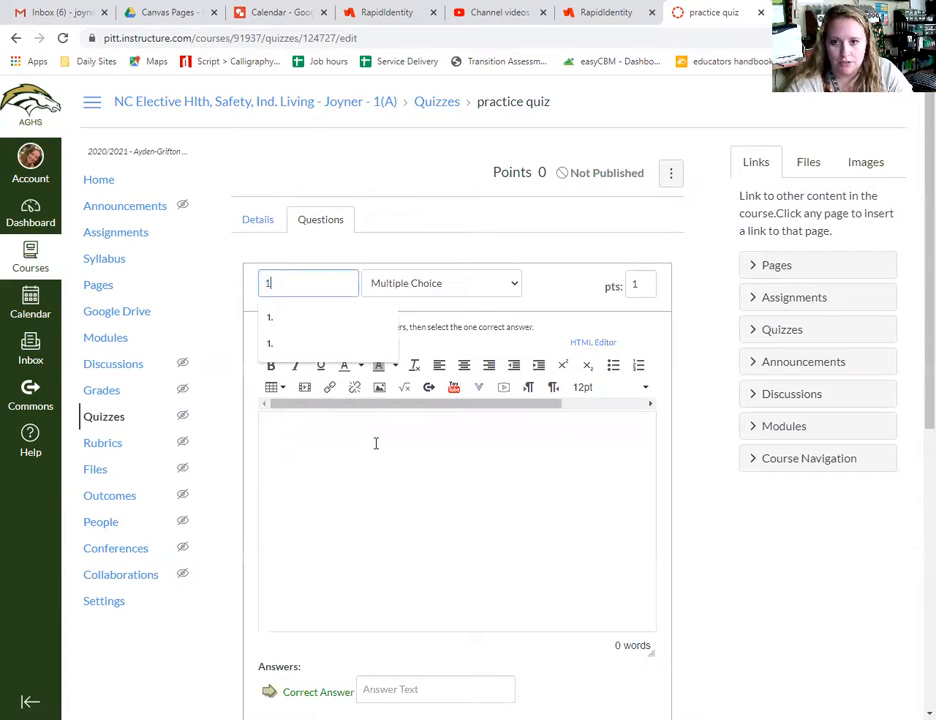
type(".")
left_click(368, 432)
left_click(414, 283)
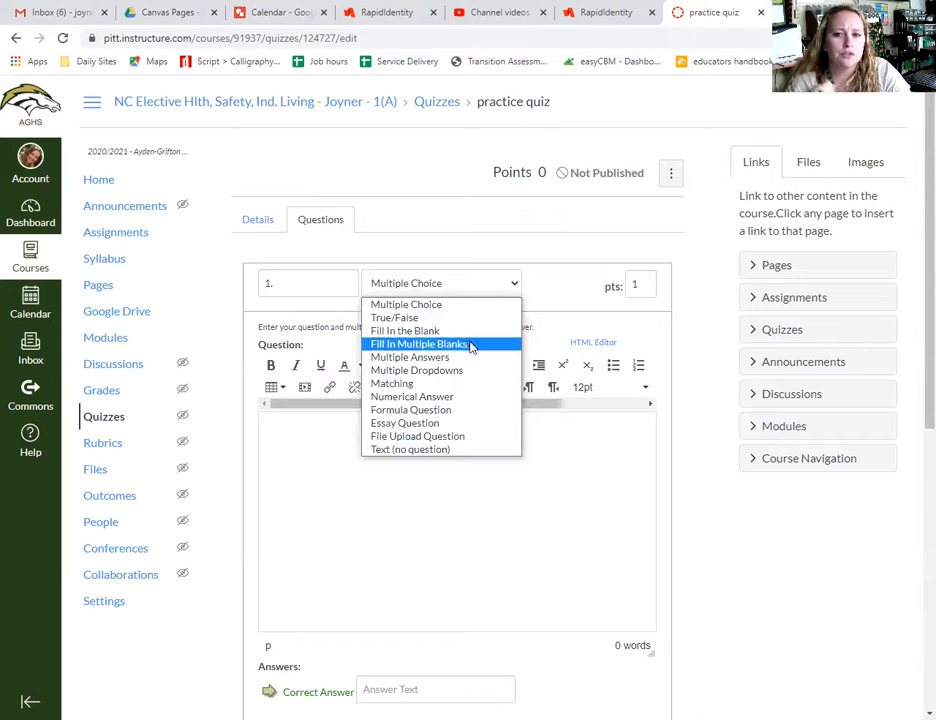
left_click(413, 306)
left_click(370, 439)
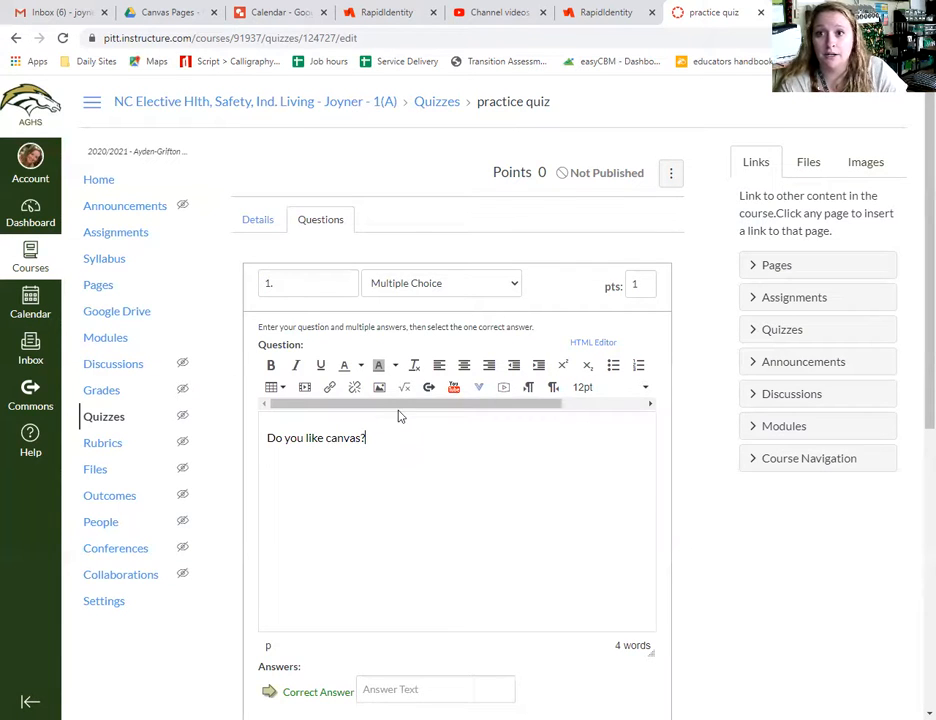
Step: Enter "YES I LOVE IT" as the correct answer with "no" and "maybe" as alternatives, and delete the unused fourth answer
scroll(405, 420, "down", 1)
scroll(431, 408, "down", 2)
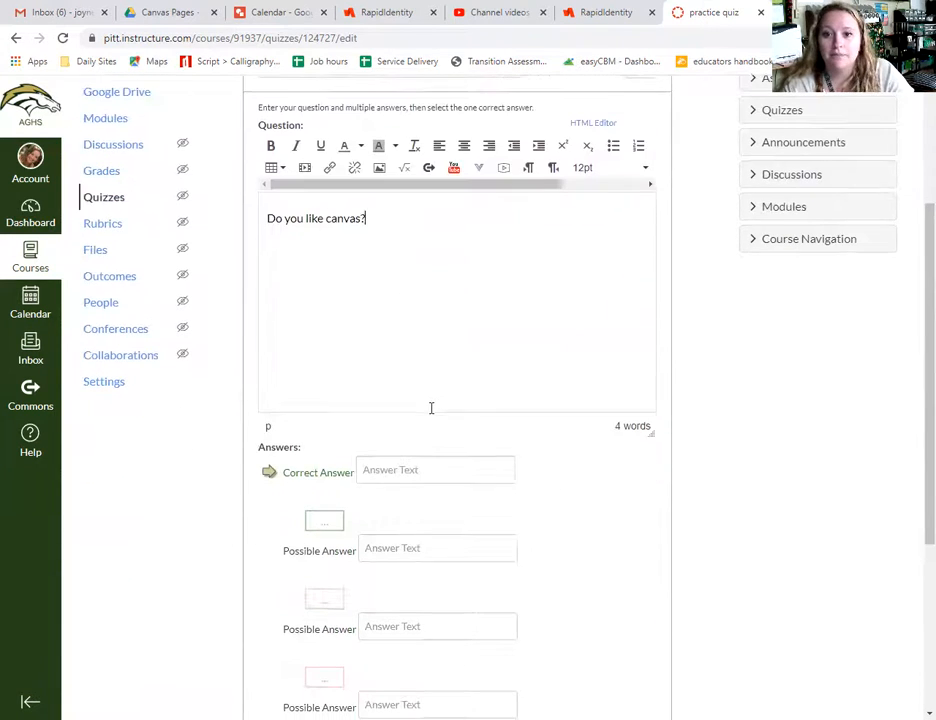
left_click(396, 474)
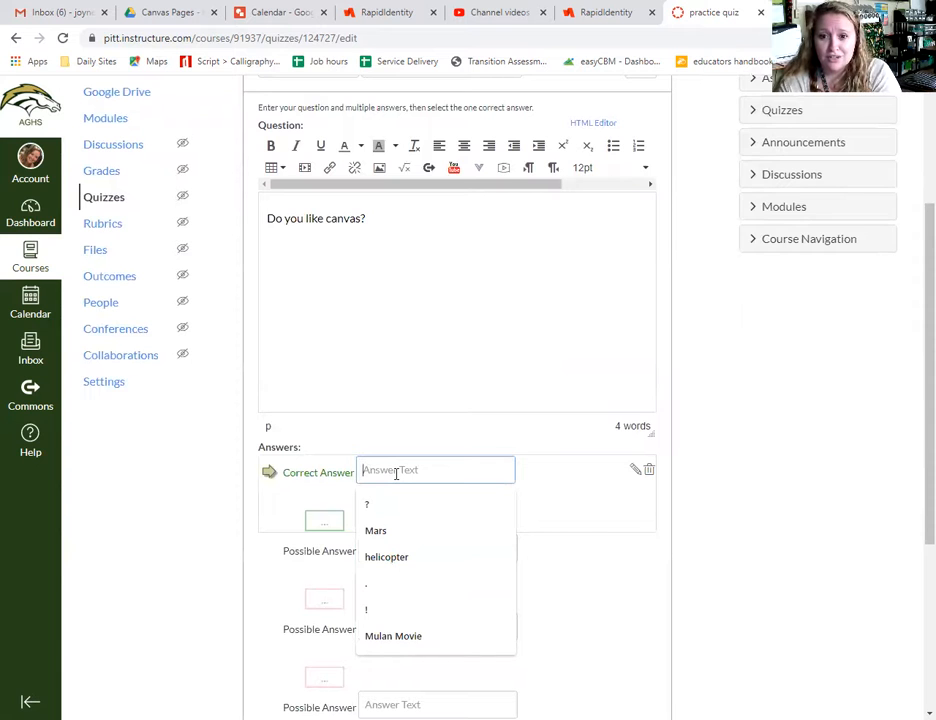
type("YES I LOVE IT")
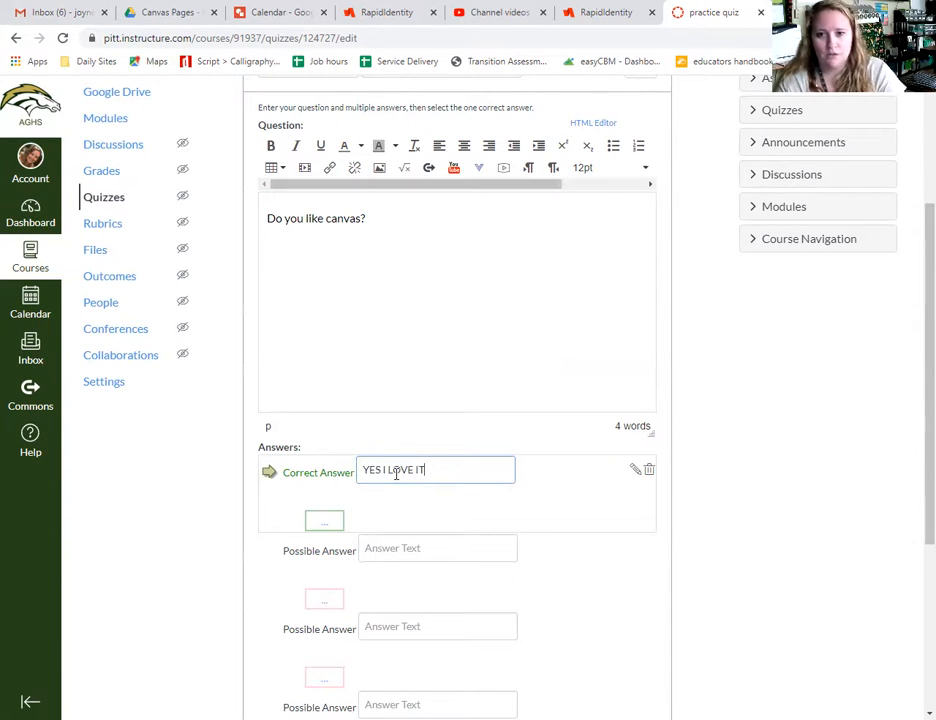
left_click(396, 547)
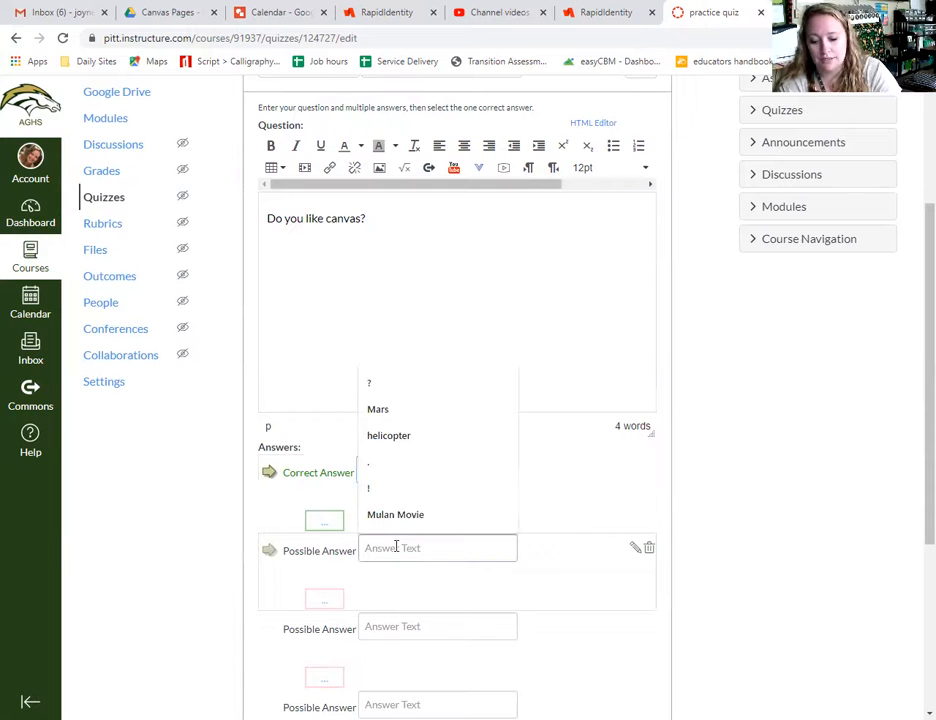
type("no")
left_click(421, 627)
type("kay")
key("BackSpace")
type("maybe")
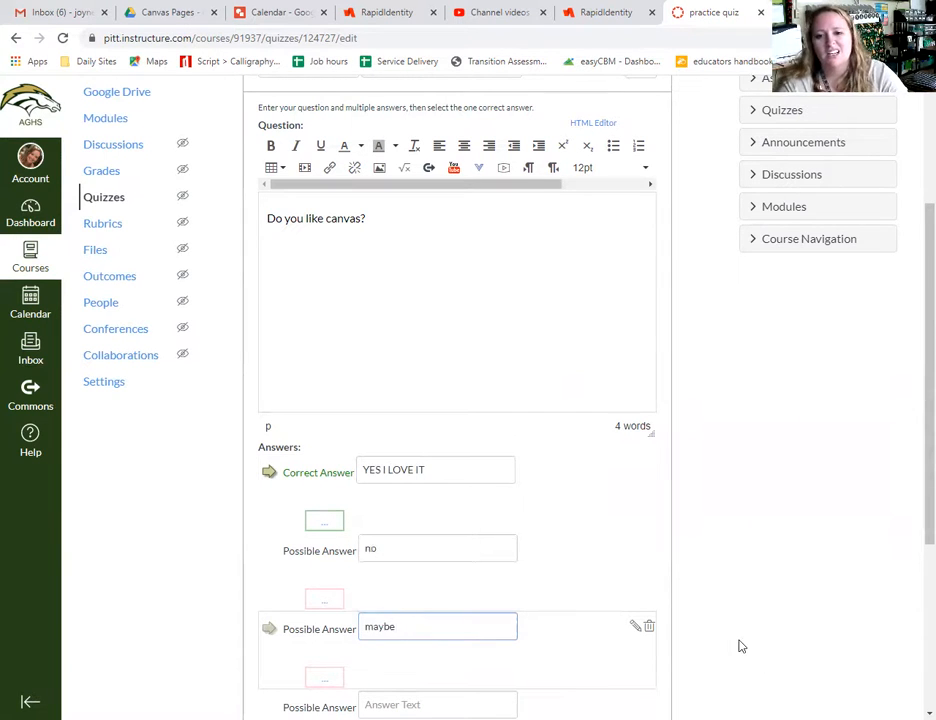
scroll(738, 645, "down", 3)
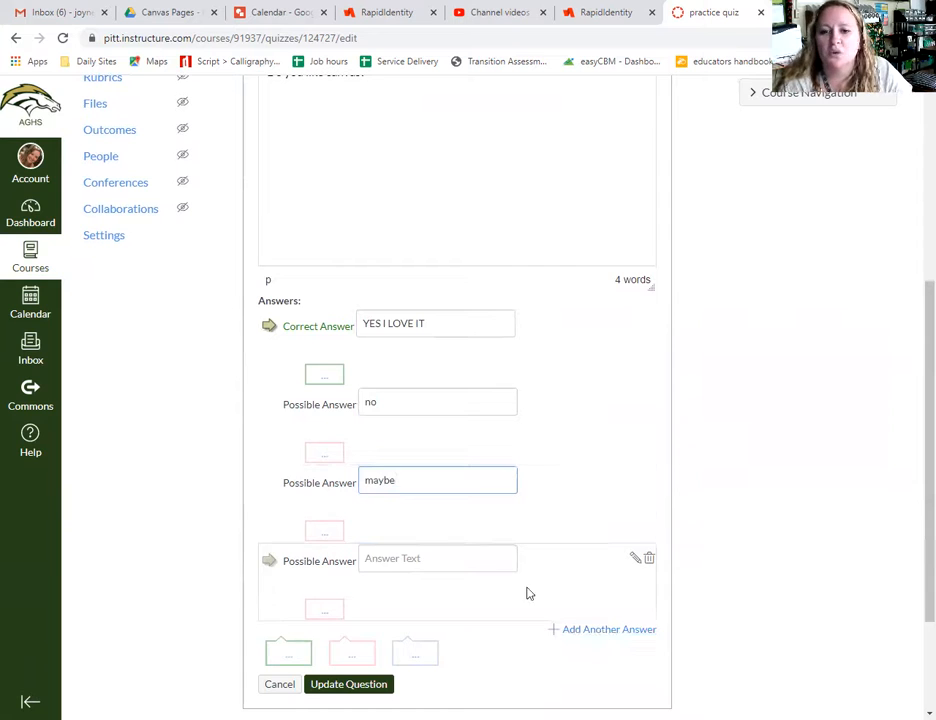
left_click(648, 561)
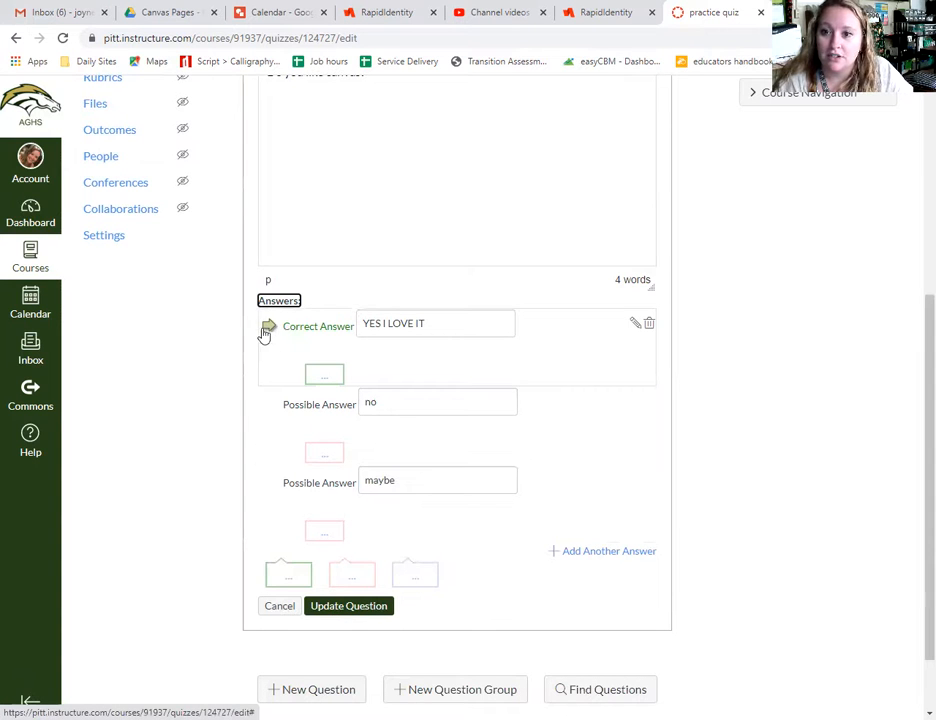
Step: Try marking "no" as correct, make "YES I LOVE IT" the correct answer again and save the question to the quiz
left_click(269, 406)
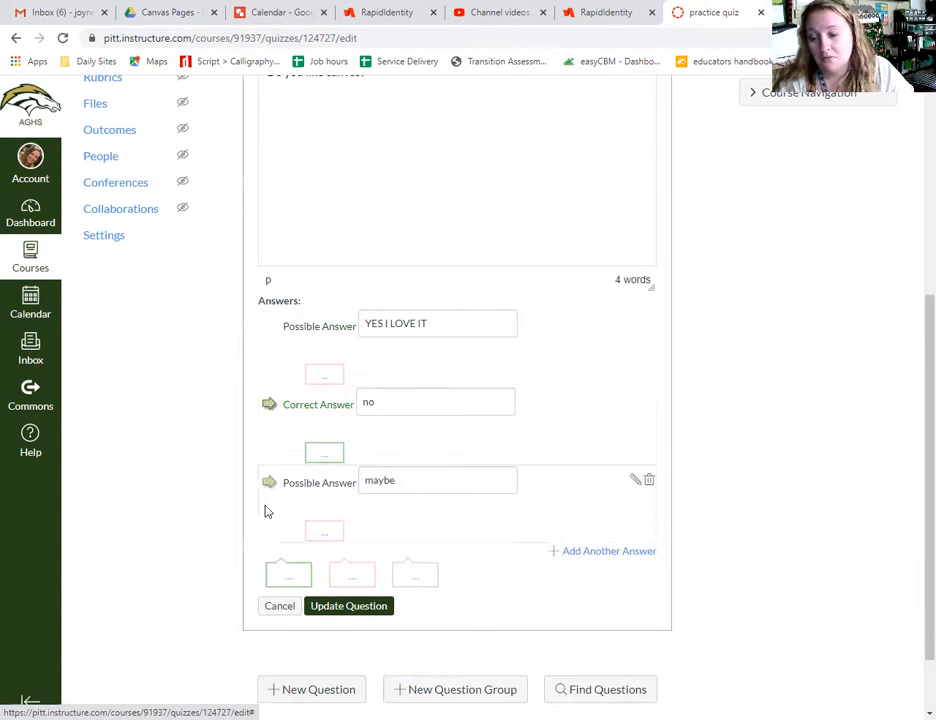
left_click(267, 327)
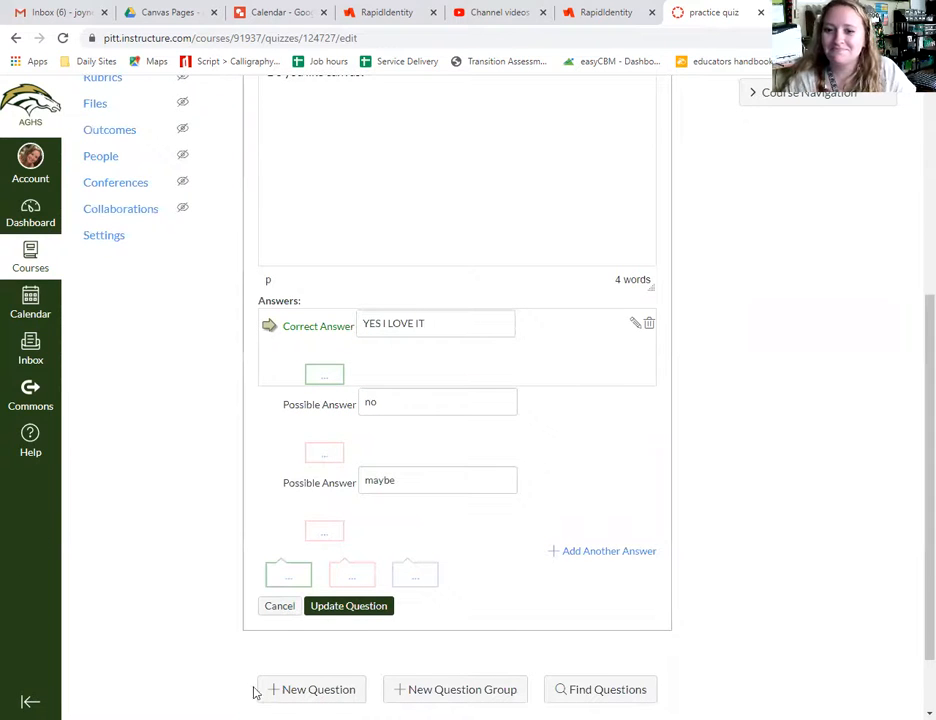
left_click(330, 606)
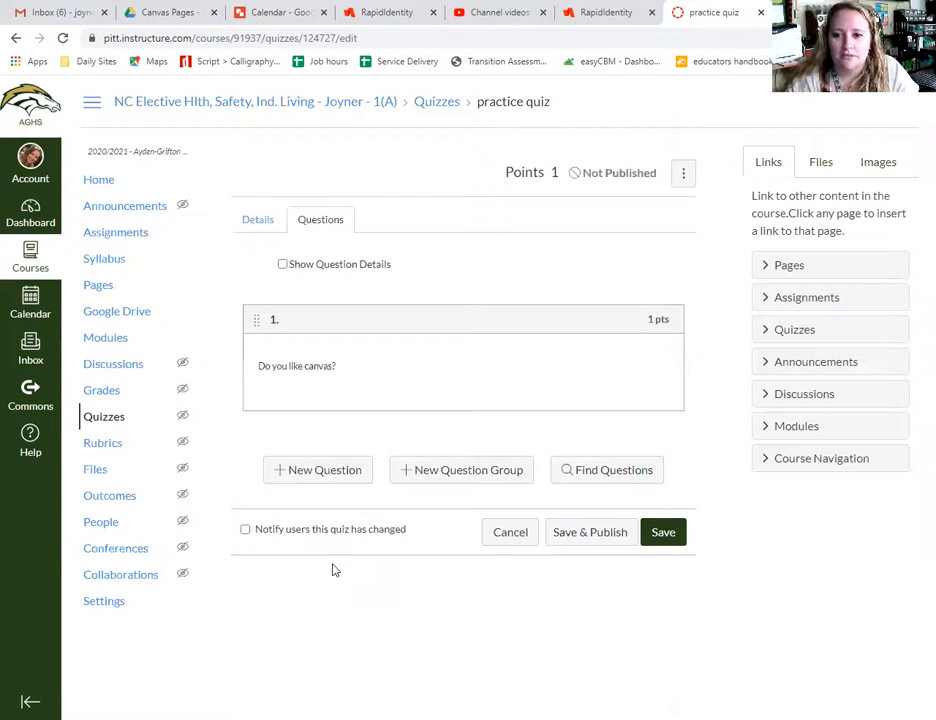
Step: Add a True/False question with the text "Ayden Grifton is the best school ever."
left_click(319, 470)
left_click(416, 462)
left_click(390, 495)
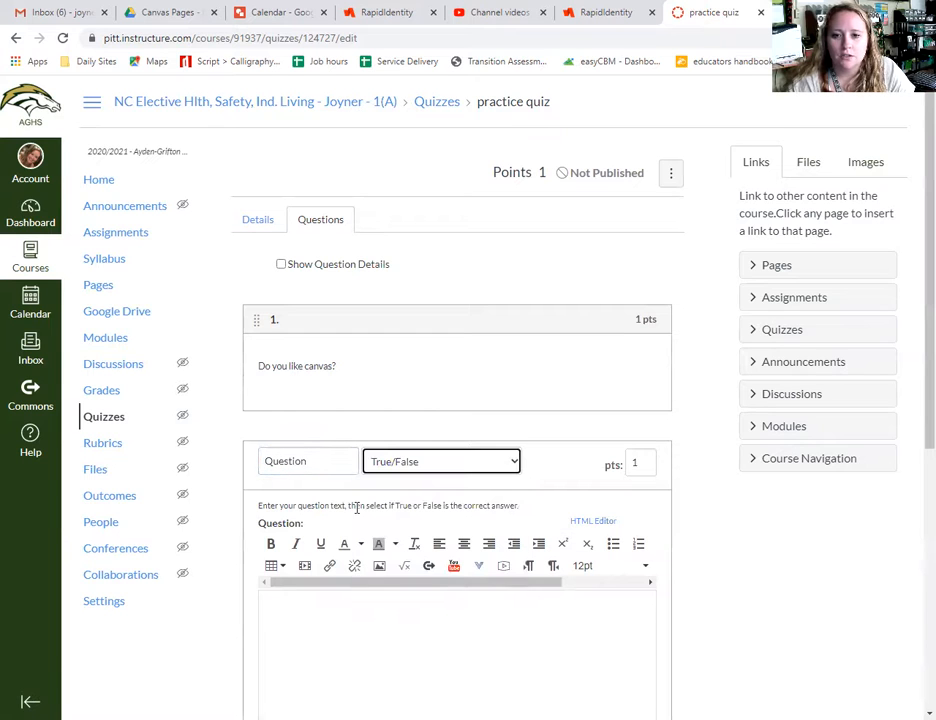
scroll(389, 612, "down", 3)
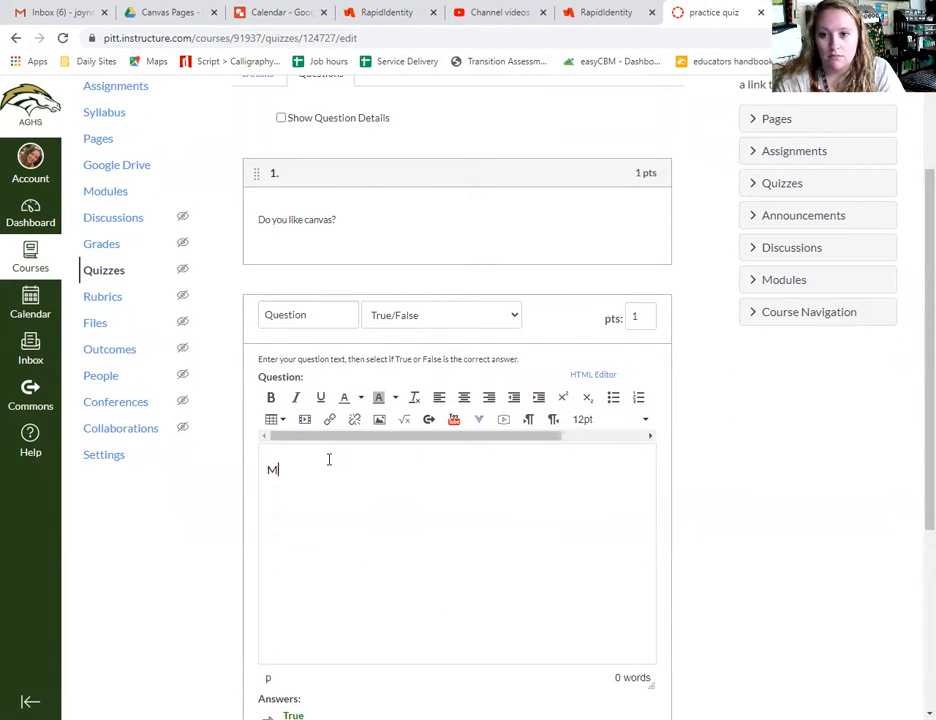
type("Ayden Grifton is the best school ever.")
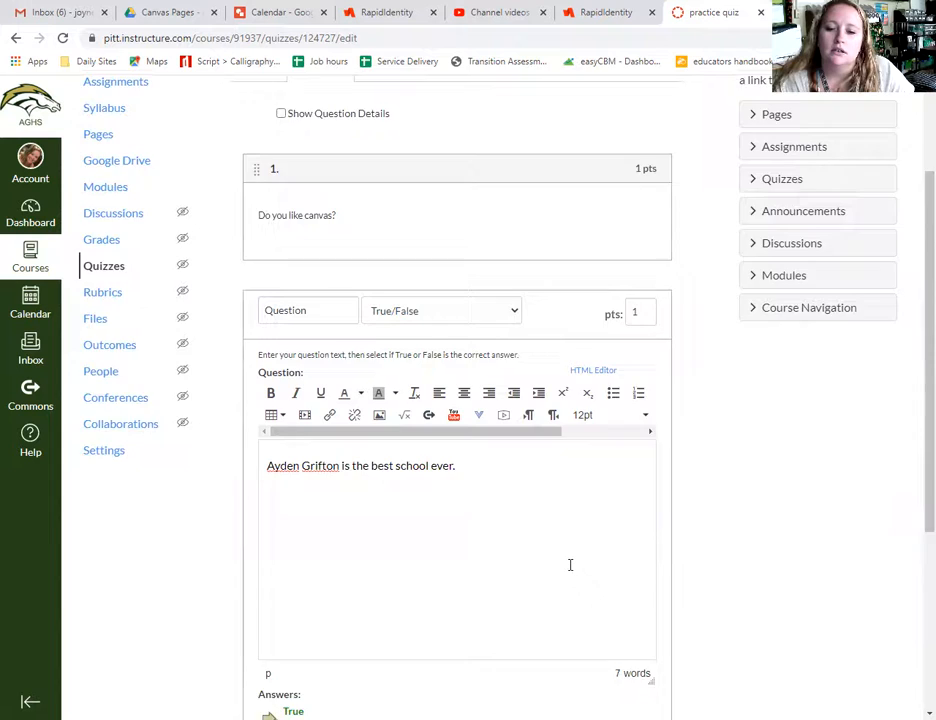
Step: Try False as the correct answer, set it back to True and save the true/false question
scroll(570, 564, "down", 5)
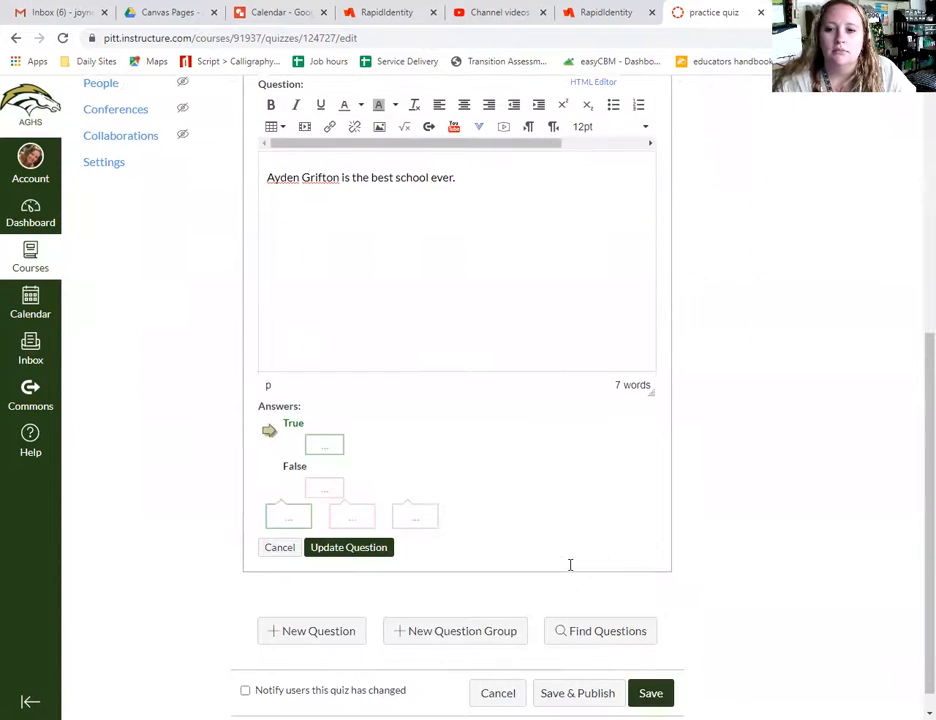
left_click(271, 477)
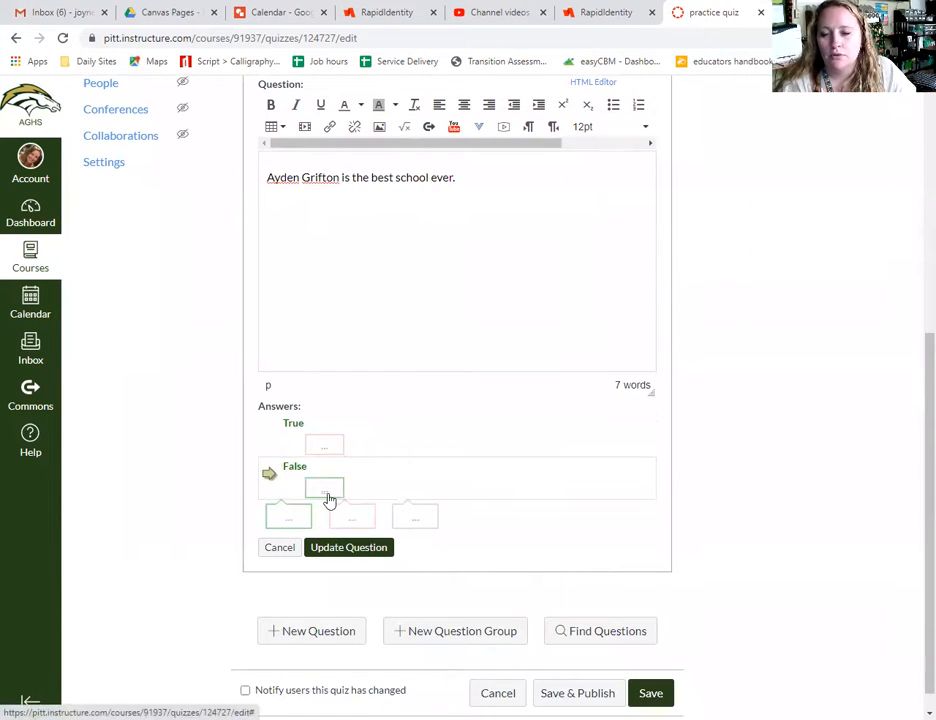
left_click(272, 434)
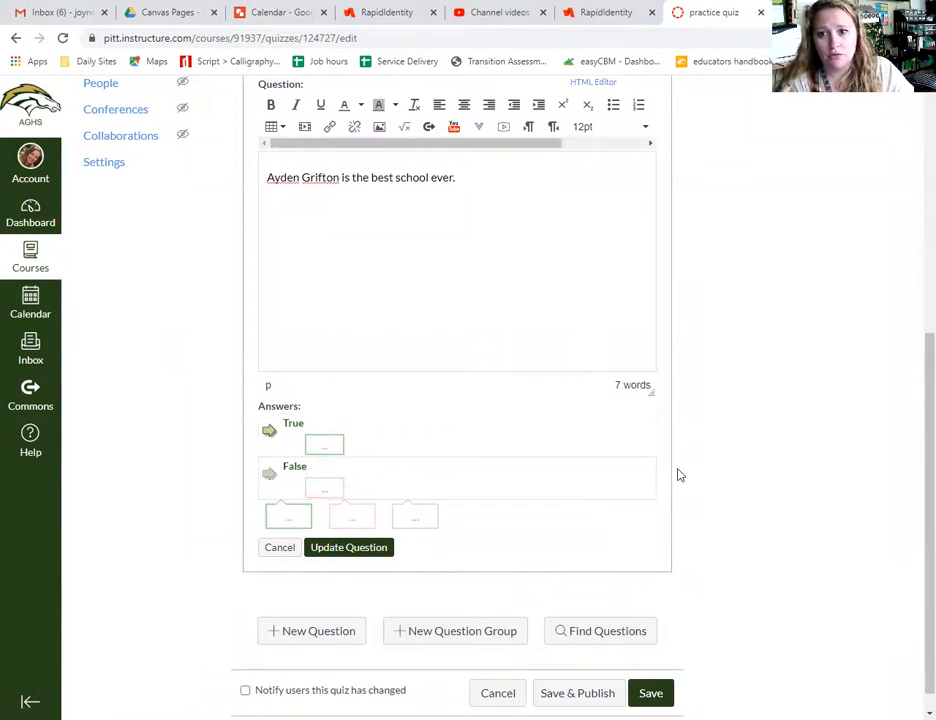
scroll(280, 490, "down", 1)
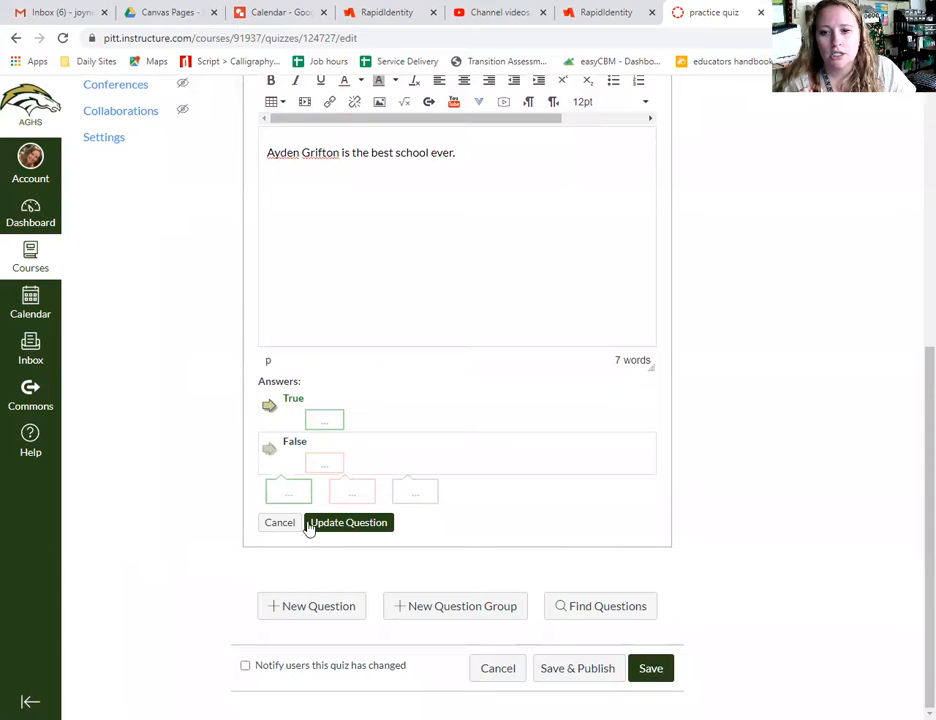
left_click(350, 526)
Step: Add a Fill In the Blank question reading "My name is" followed by an underlined blank and a period
left_click(330, 608)
scroll(470, 596, "down", 2)
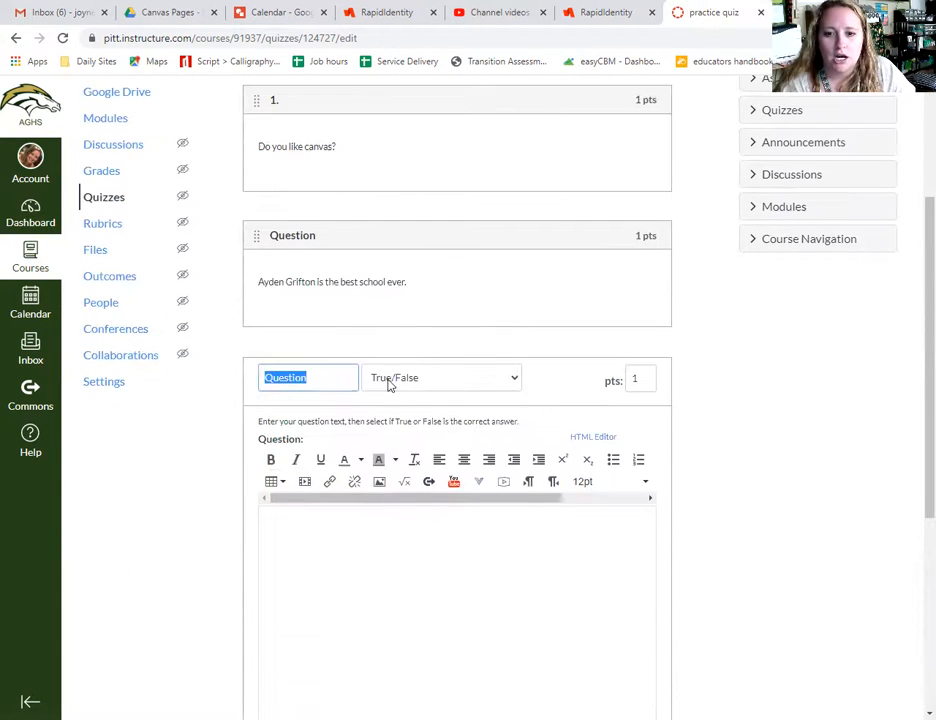
left_click(390, 382)
left_click(407, 428)
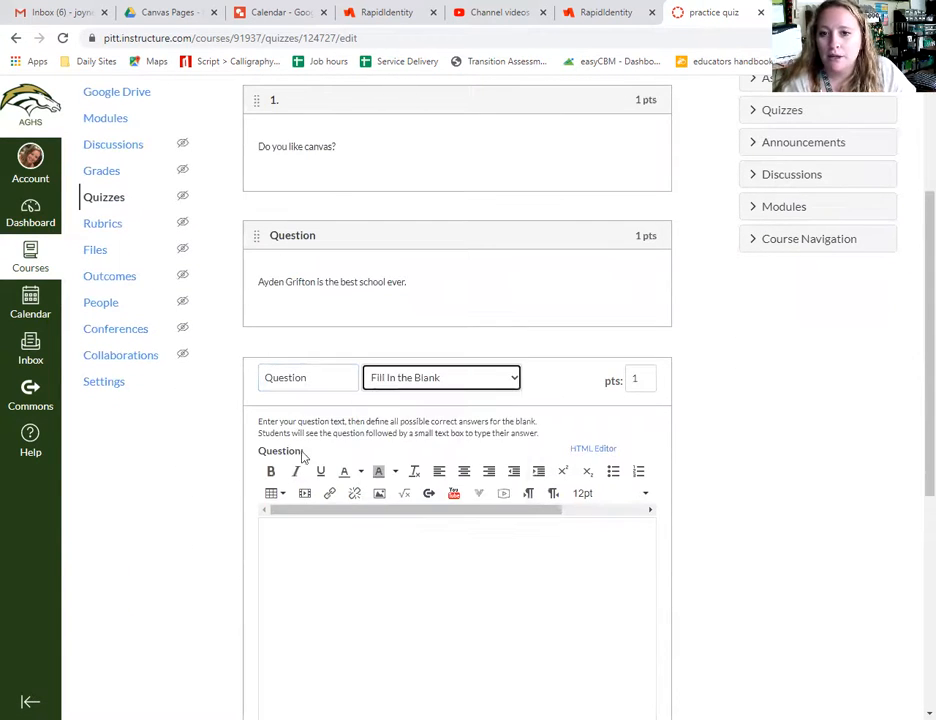
left_click(315, 562)
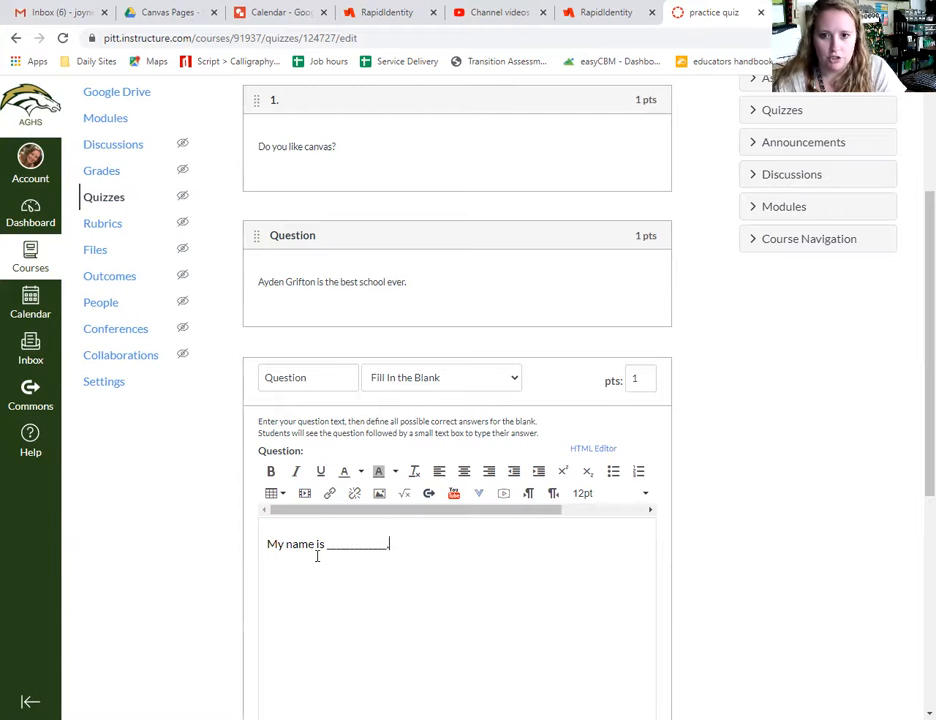
Step: Clear the prefilled True and False texts from the fill-in-the-blank question's possible answers
scroll(338, 553, "down", 4)
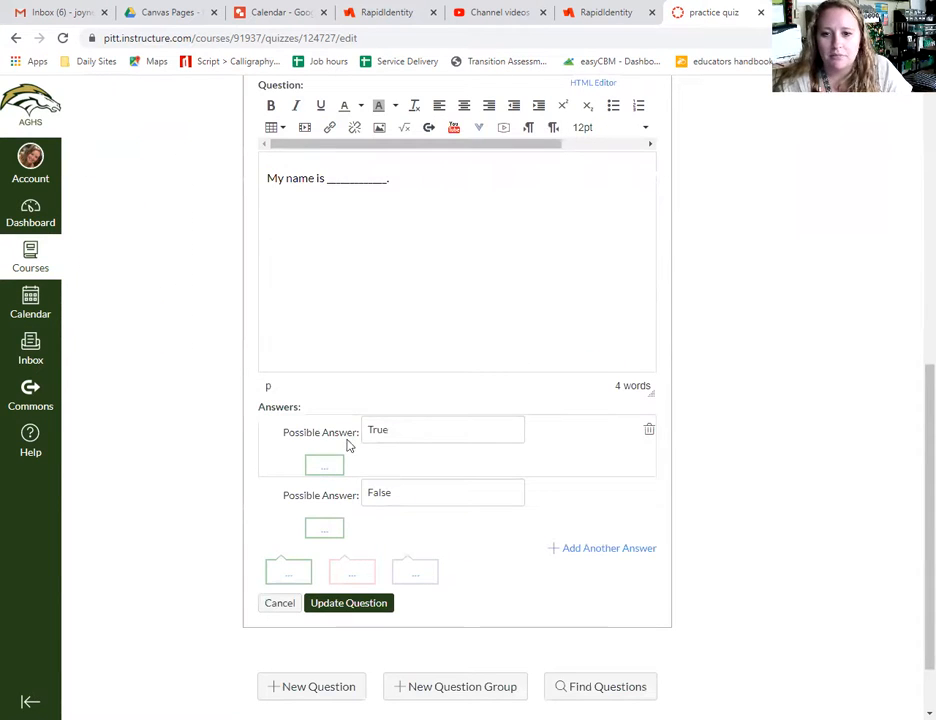
double_click(382, 432)
key("BackSpace")
double_click(406, 489)
key("BackSpace")
Step: Enter the teacher's first name and titled surname as possible answers, and add a third answer "the bomb.com"
left_click(427, 424)
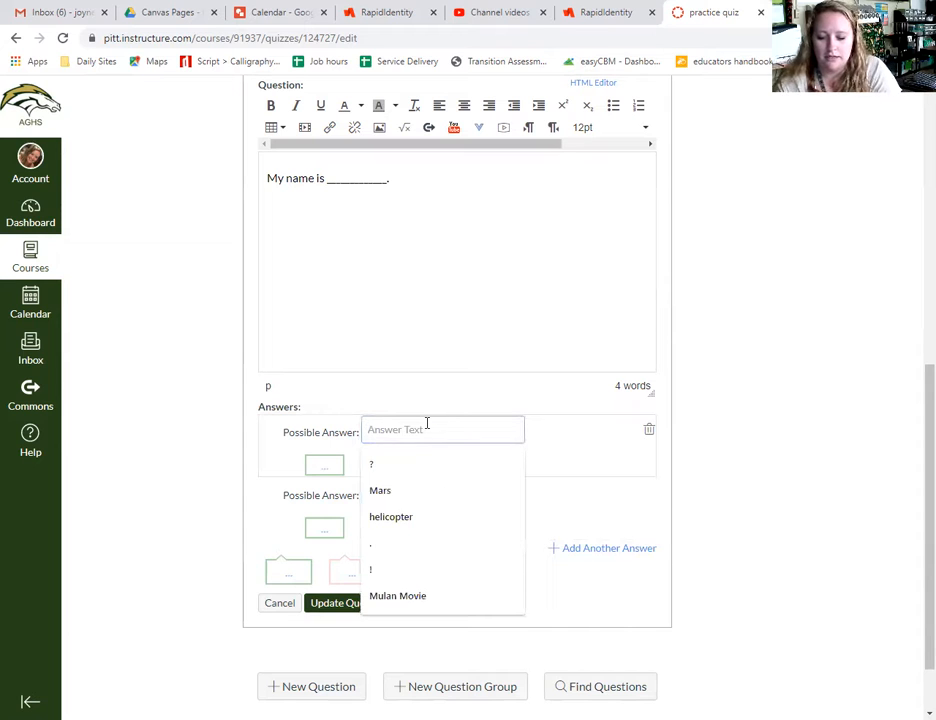
type("Lyndsey")
left_click(421, 492)
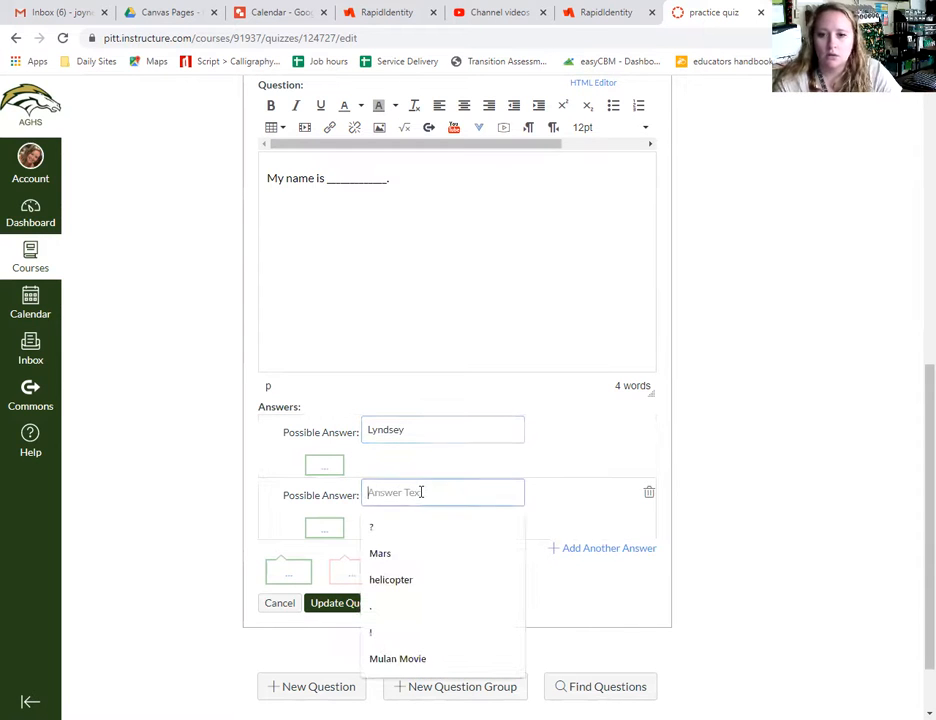
type("Ms. Joyner")
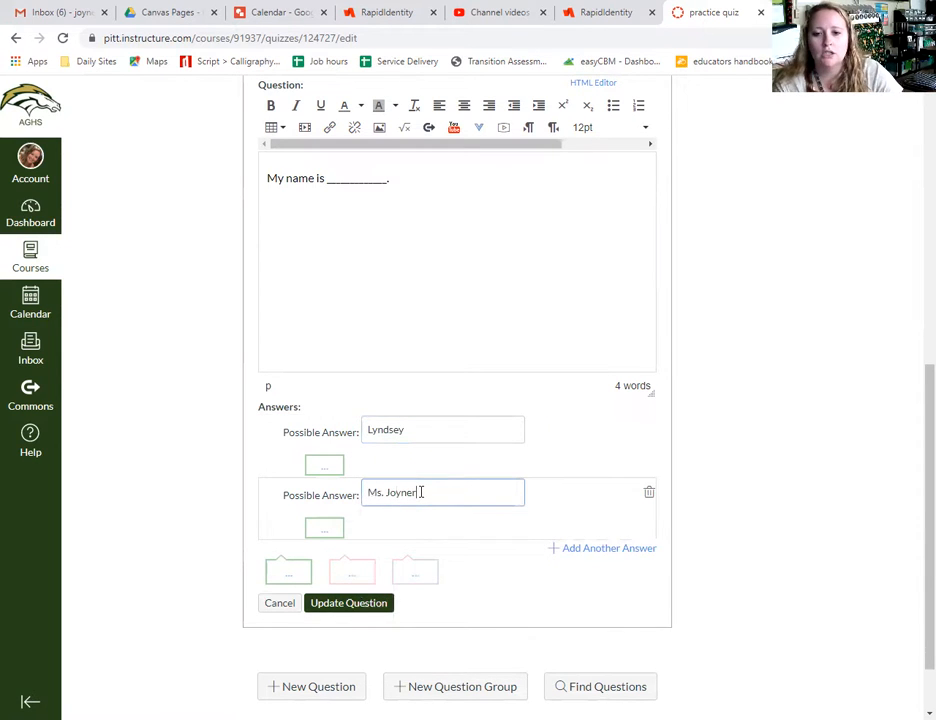
left_click(578, 550)
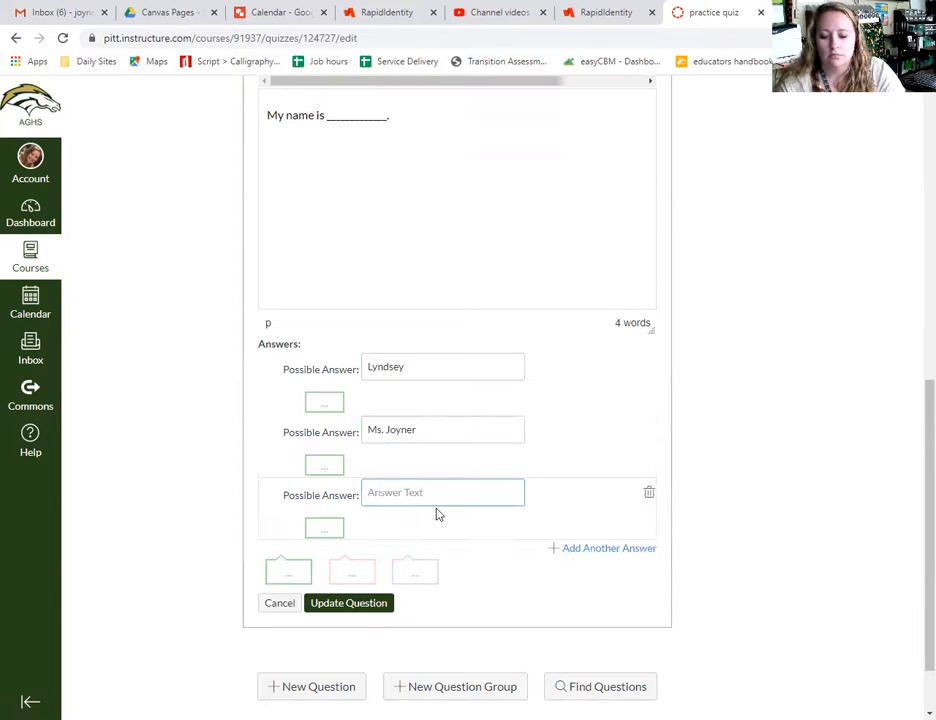
type("the bomb.com")
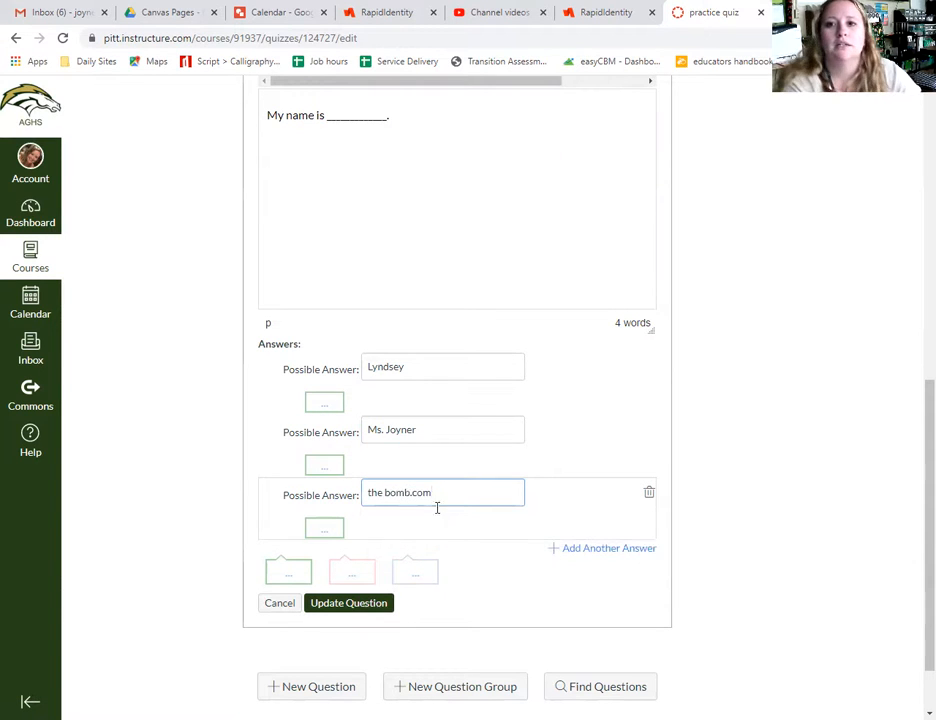
Step: Save the fill-in-the-blank question, then add and save an Essay Question reading "Tell me about your day."
left_click(362, 606)
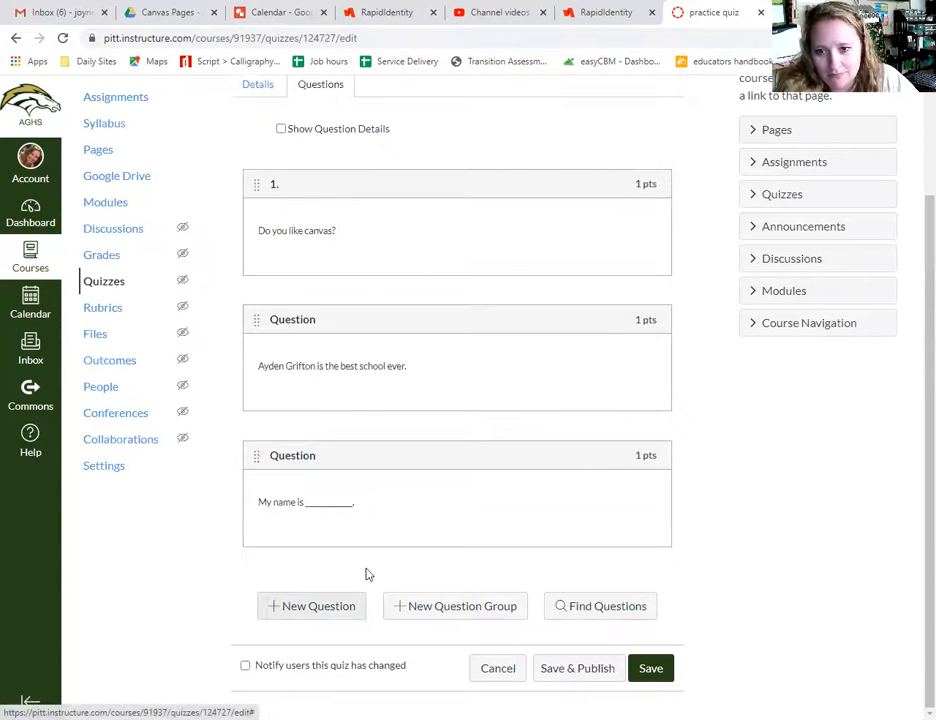
left_click(311, 614)
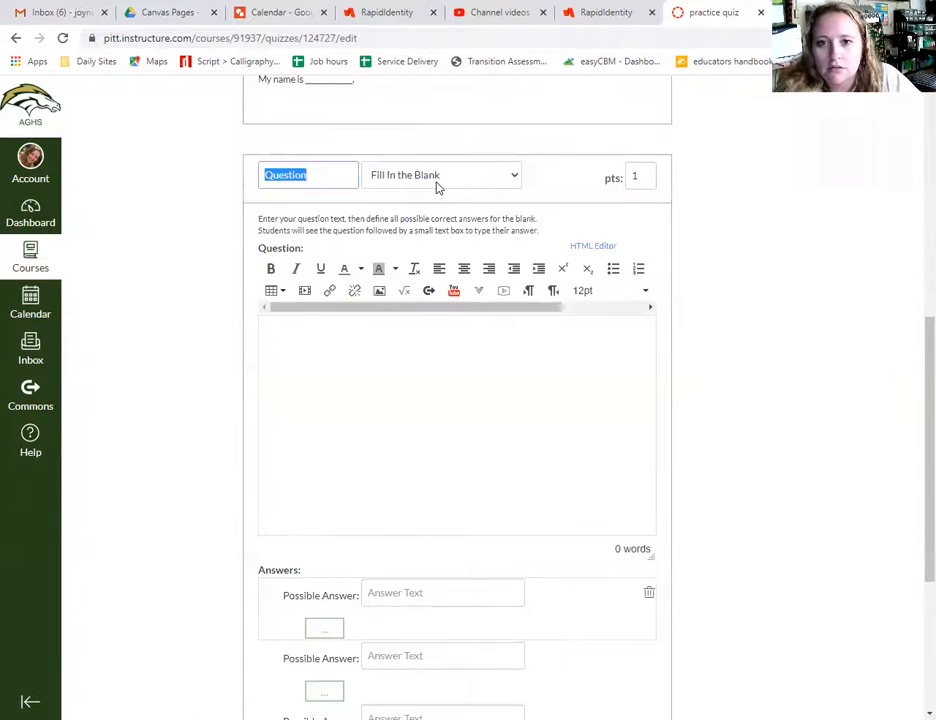
left_click(437, 178)
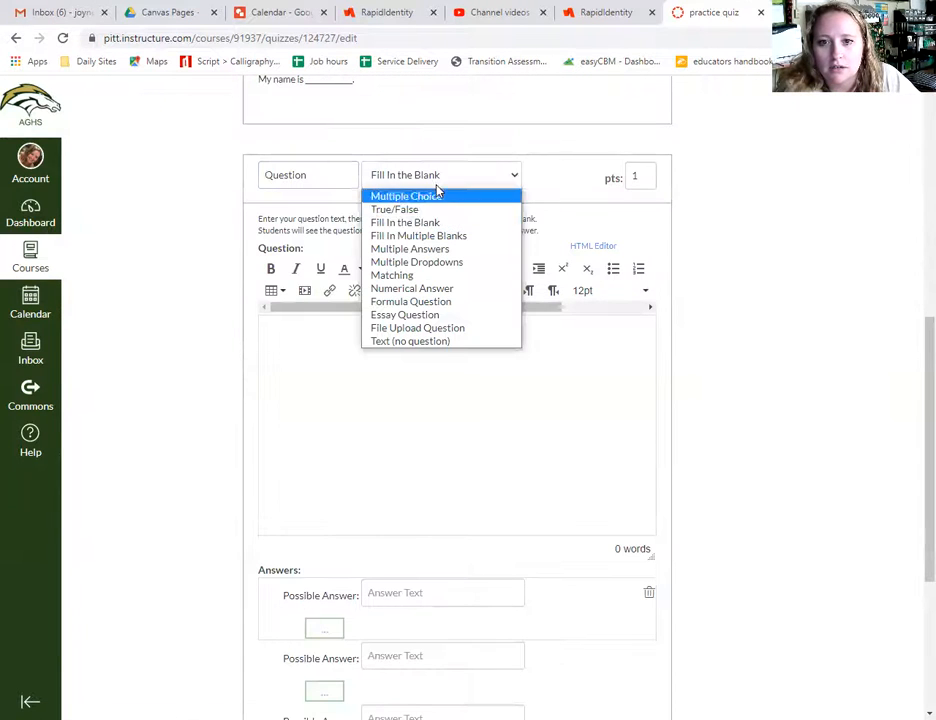
left_click(453, 313)
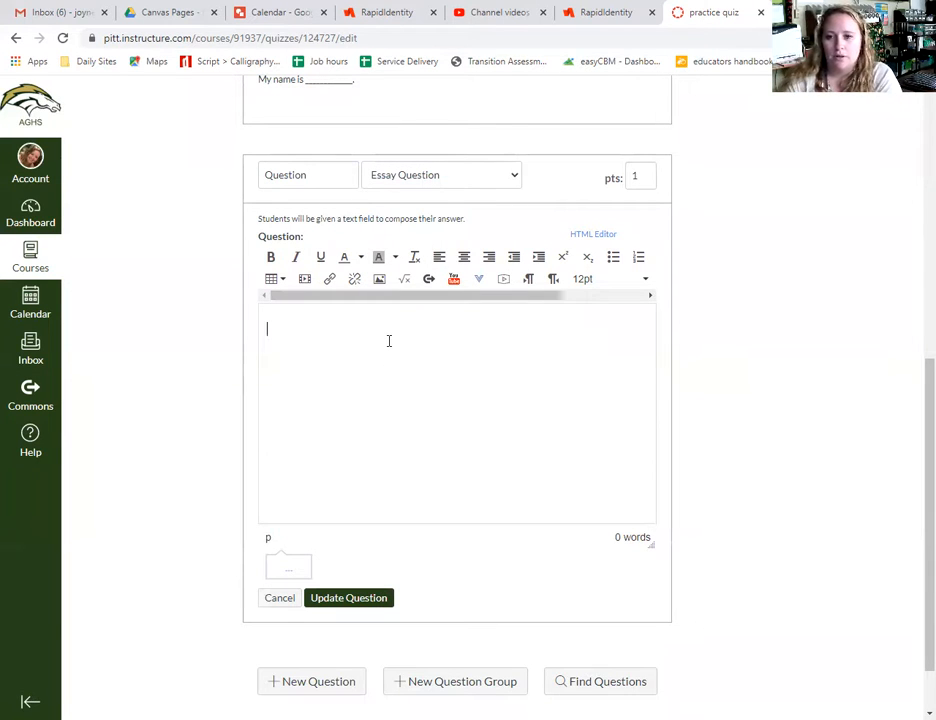
type("l me about how")
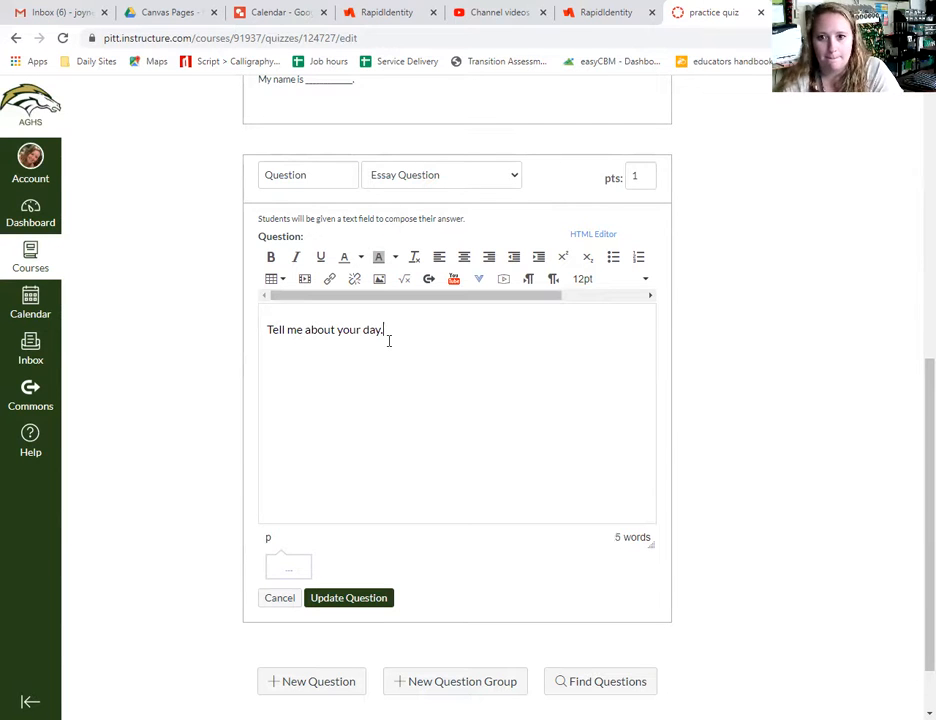
left_click(373, 599)
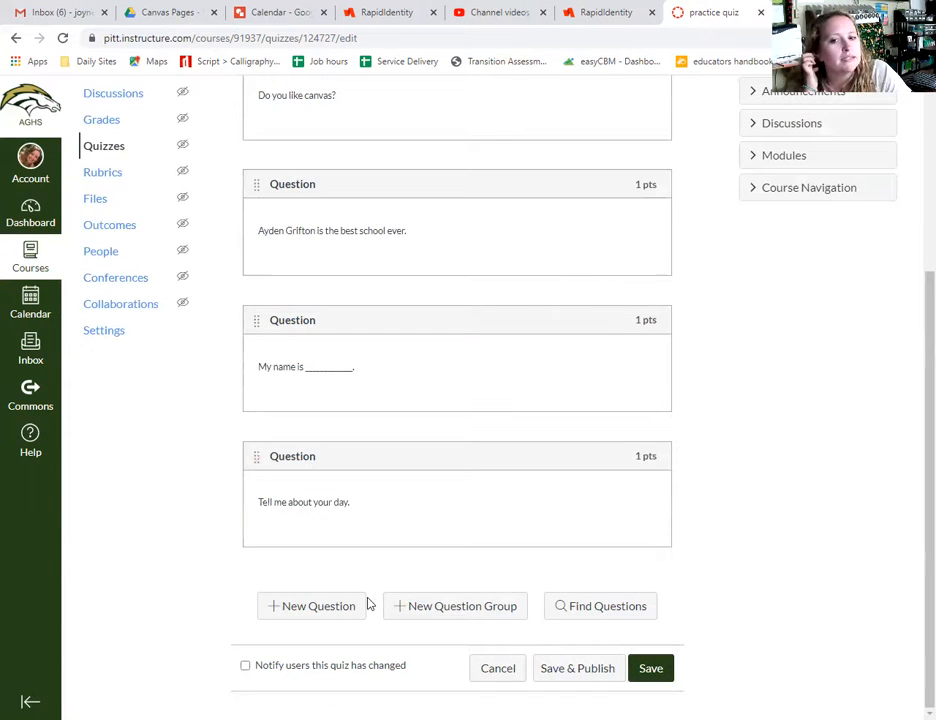
Step: Review the quiz's question list and its details settings, then save the practice quiz
scroll(503, 633, "up", 3)
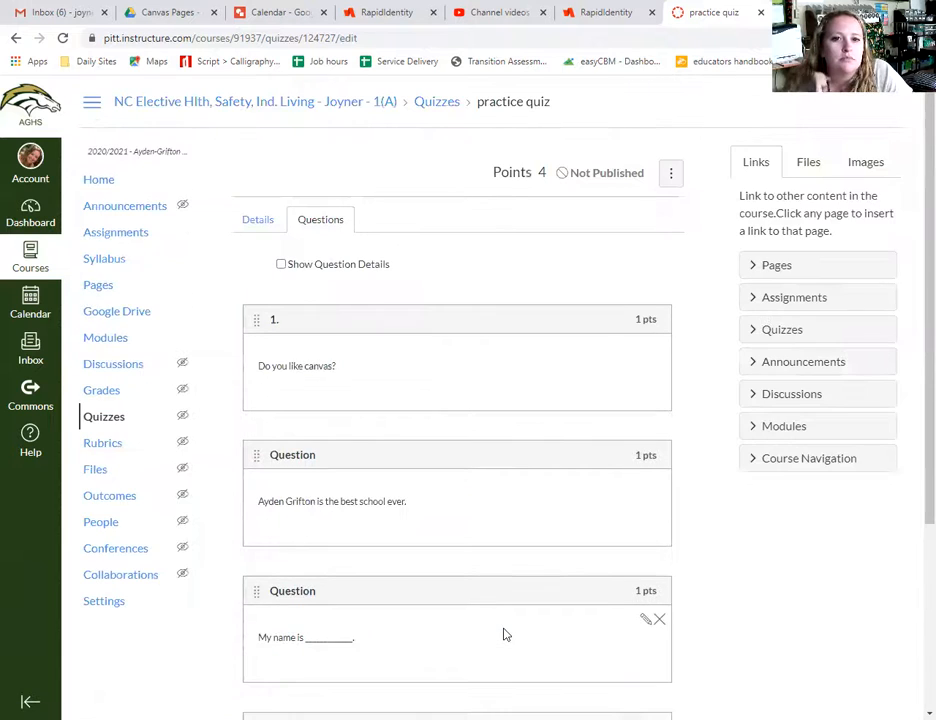
scroll(591, 530, "down", 5)
scroll(500, 500, "up", 5)
left_click(253, 219)
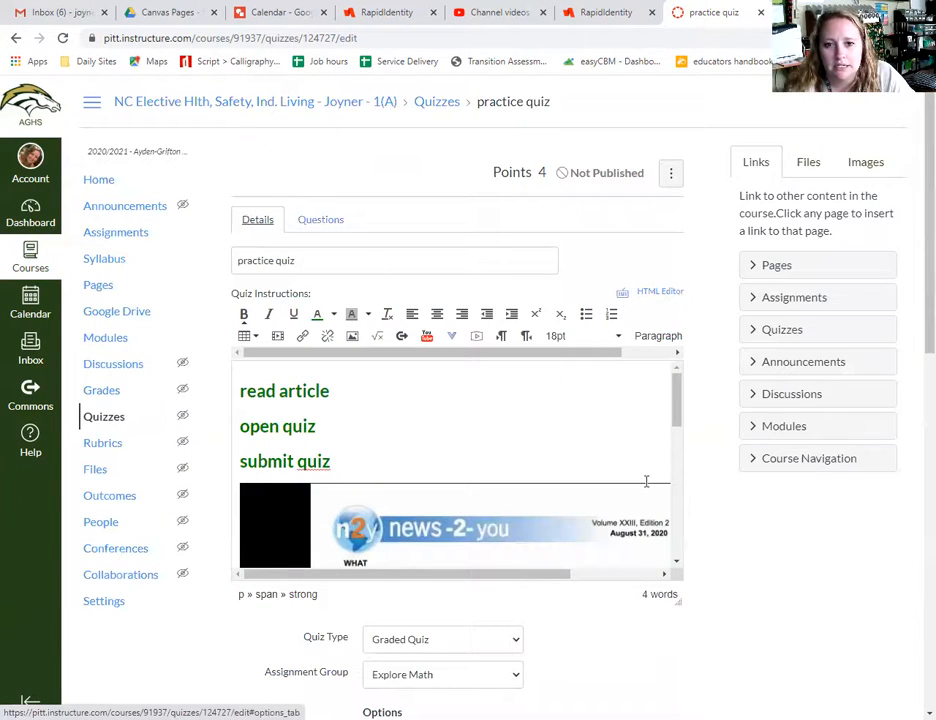
scroll(646, 600, "down", 1)
scroll(645, 632, "down", 12)
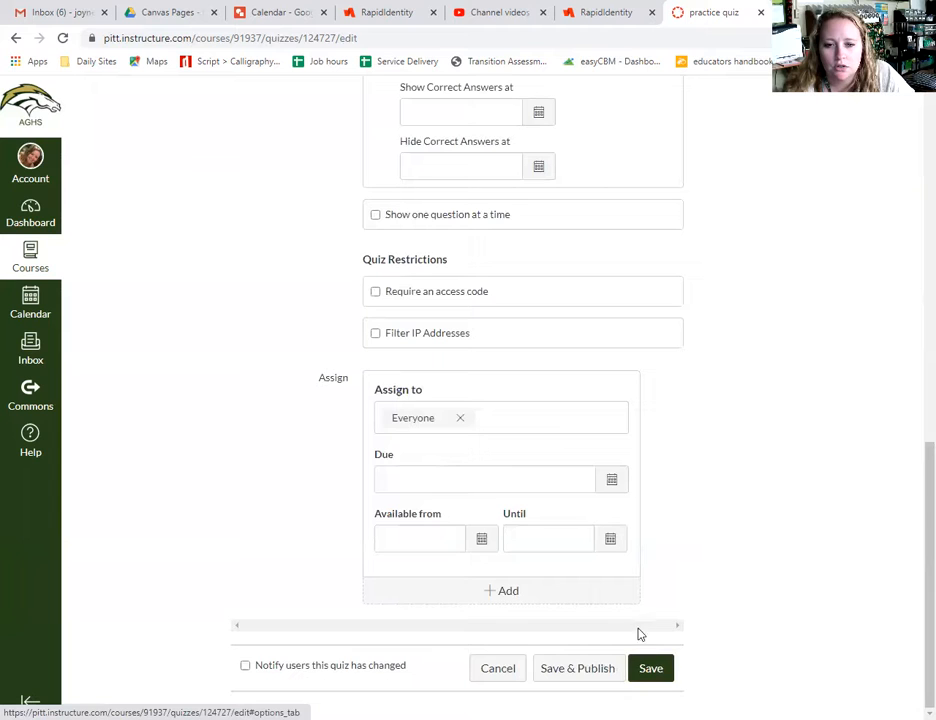
left_click(636, 667)
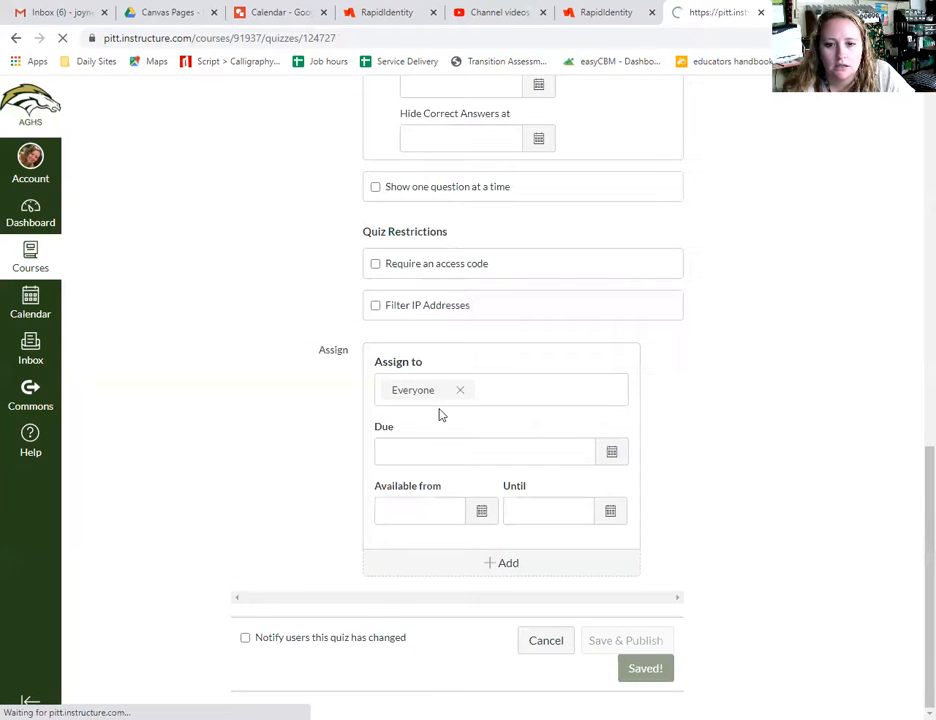
Step: Preview the practice quiz and look through its instructions, the embedded Kentucky Derby article and the first questions
left_click(558, 170)
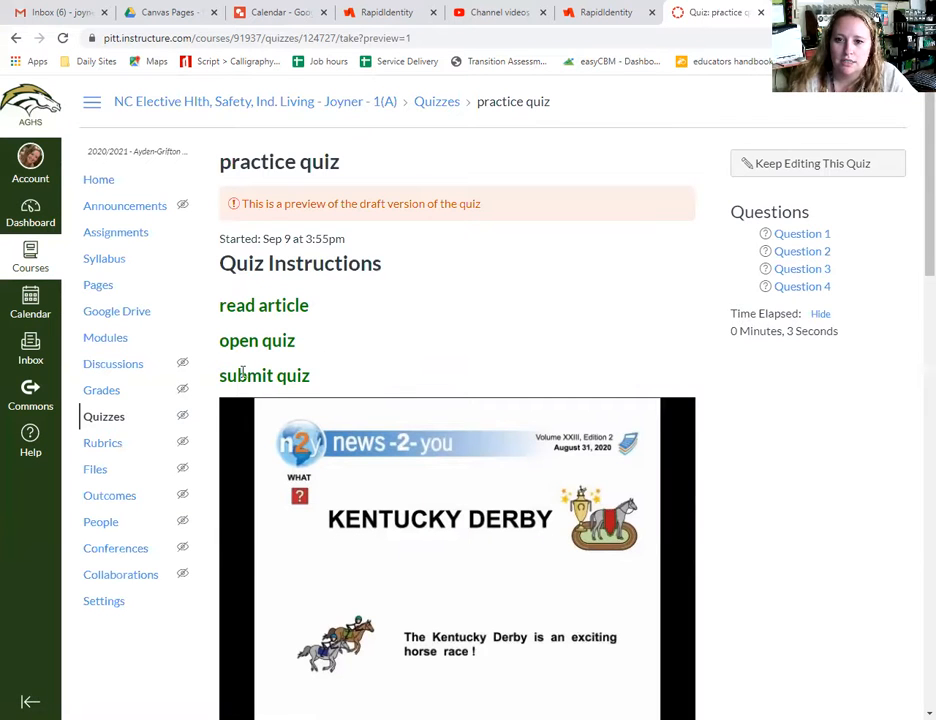
scroll(378, 367, "down", 2)
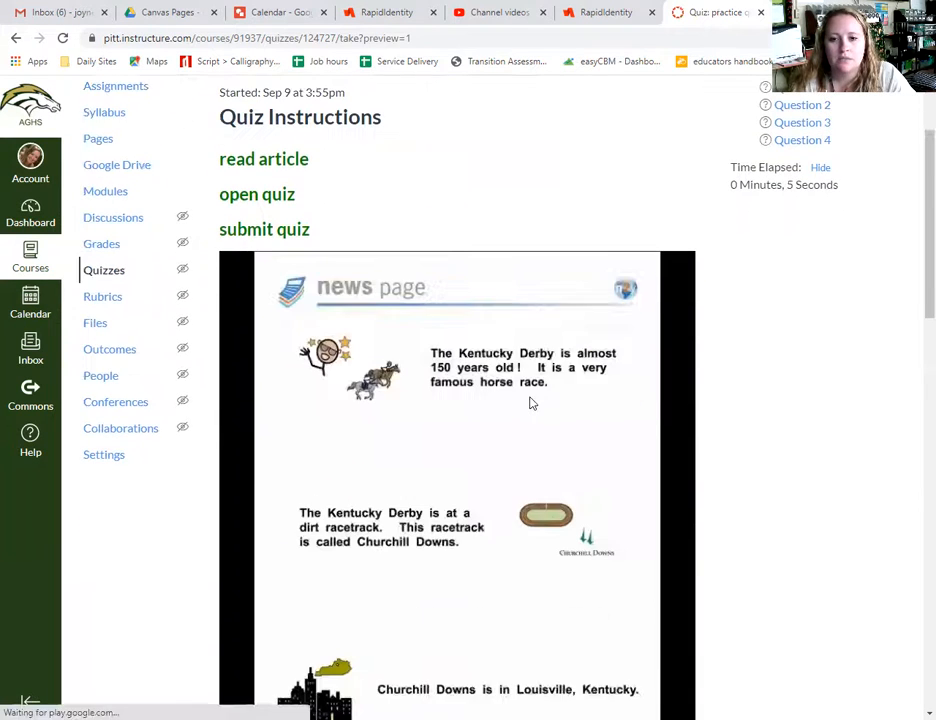
scroll(424, 428, "down", 1)
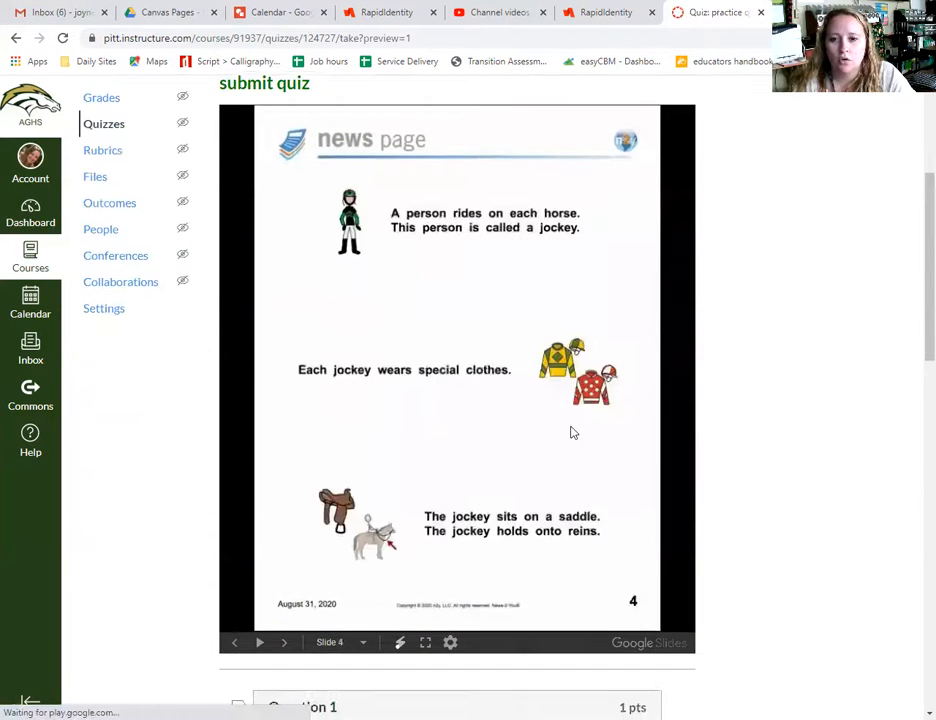
scroll(710, 436, "down", 3)
scroll(713, 437, "down", 2)
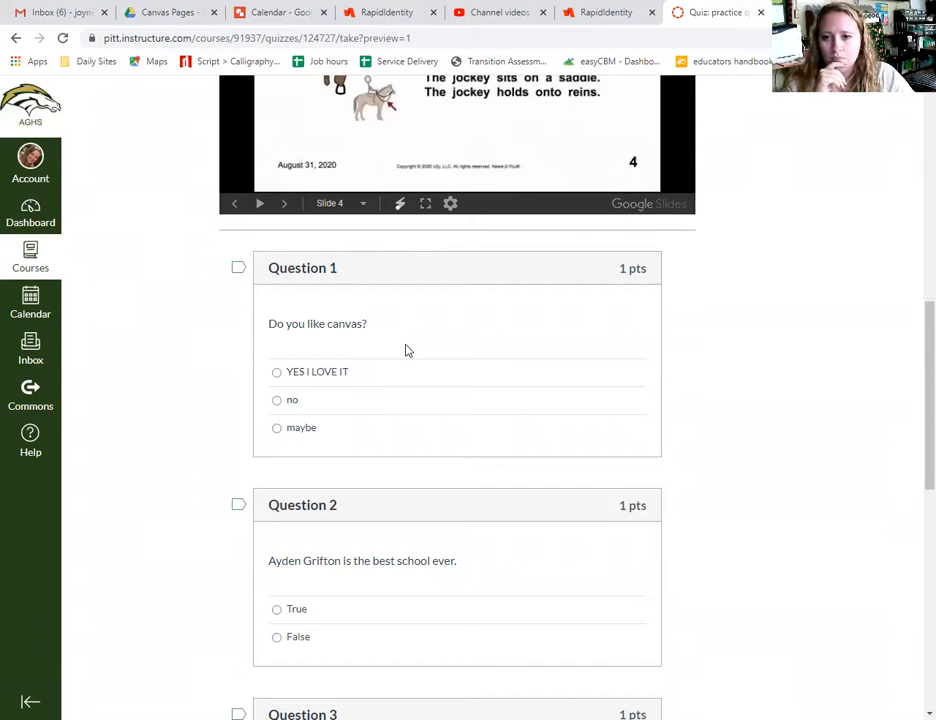
Step: In the quiz preview, answer "YES I LOVE IT" to question 1 and True to question 2, and enter the teacher's full name in question 3
left_click(277, 372)
scroll(767, 443, "down", 4)
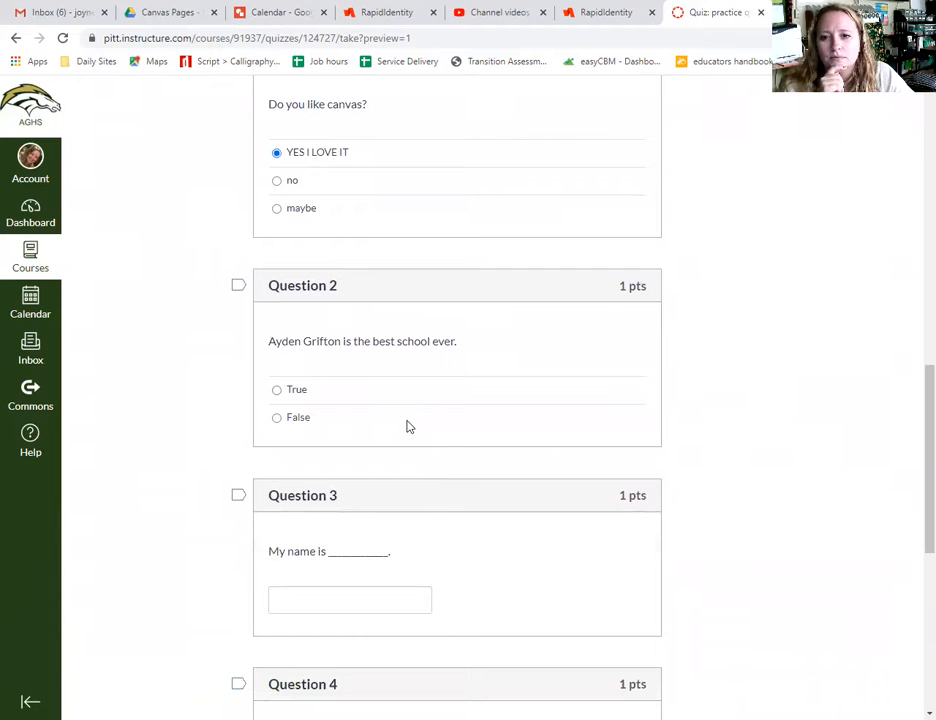
left_click(276, 391)
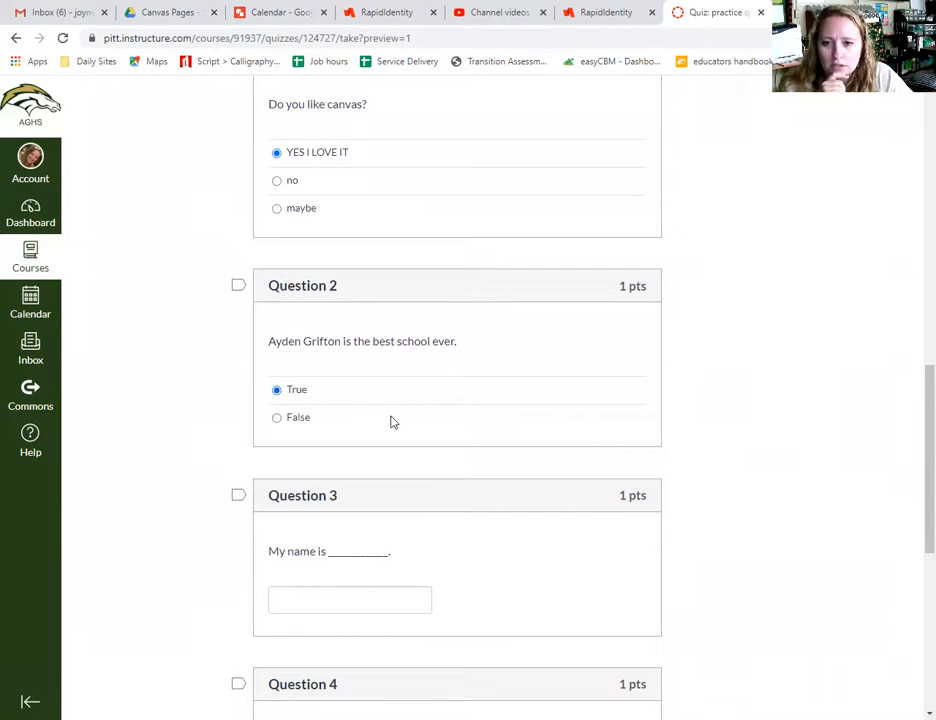
scroll(673, 497, "down", 4)
left_click(330, 385)
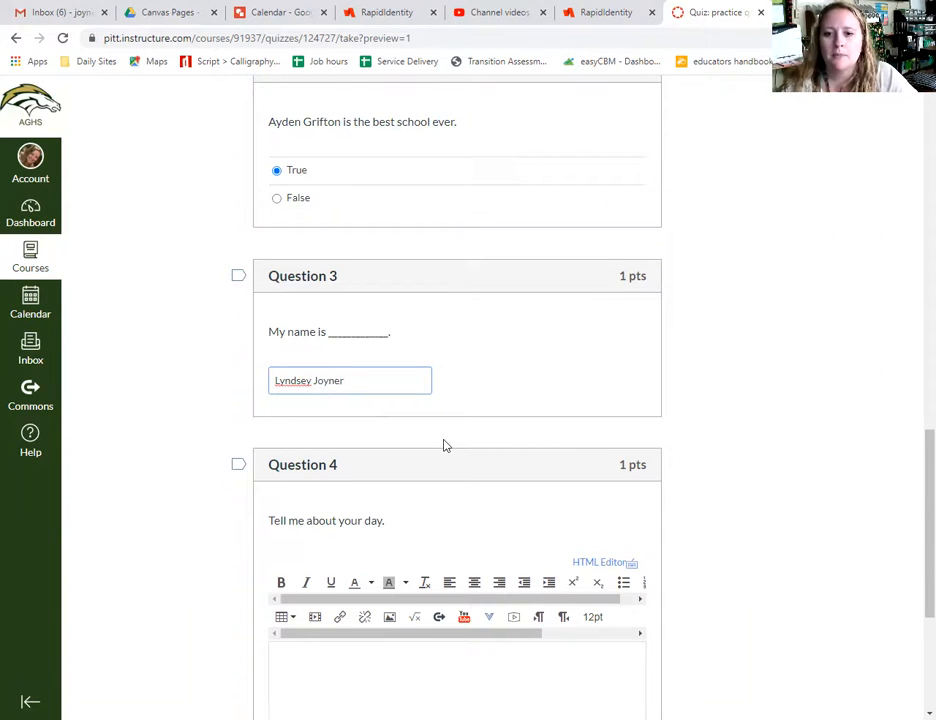
Step: Check the essay question's answer box and the quiz submission area in the preview, leaving the quiz unsubmitted
scroll(446, 446, "down", 4)
left_click(278, 448)
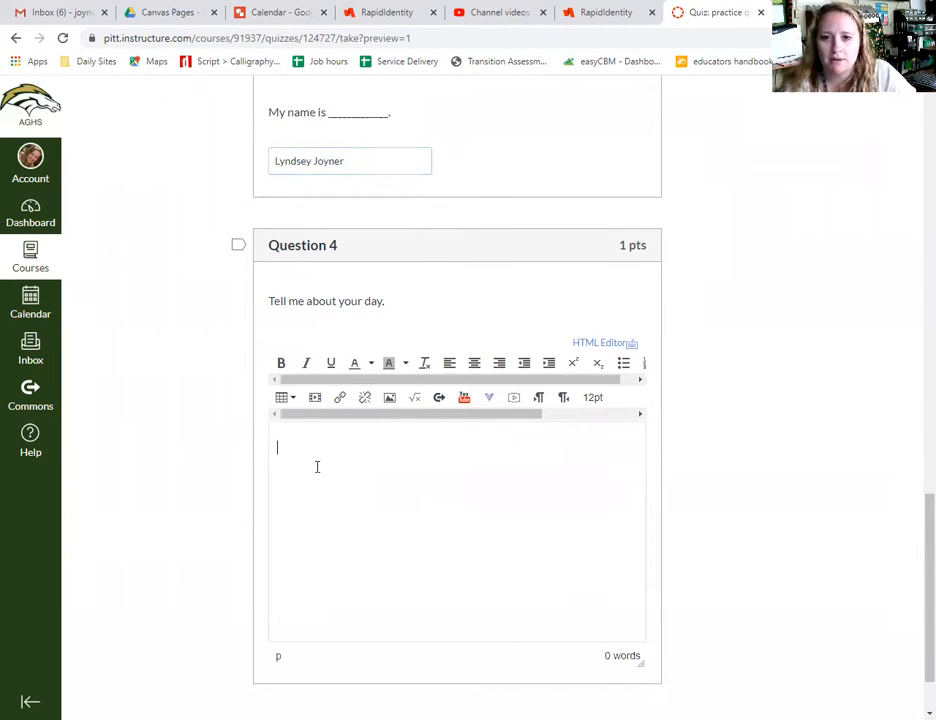
scroll(796, 525, "down", 2)
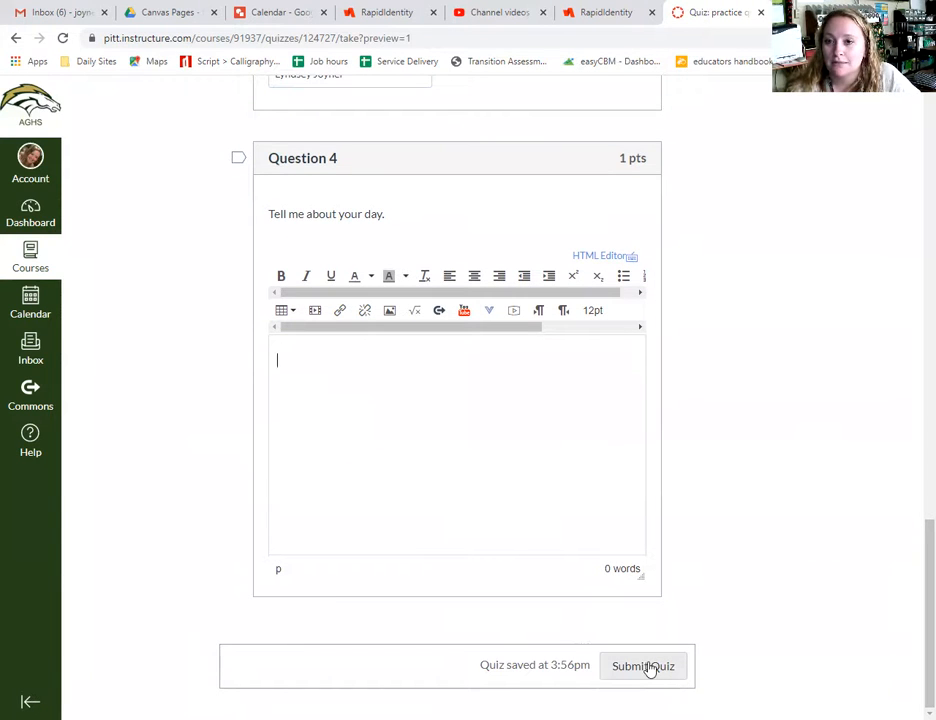
scroll(226, 495, "up", 15)
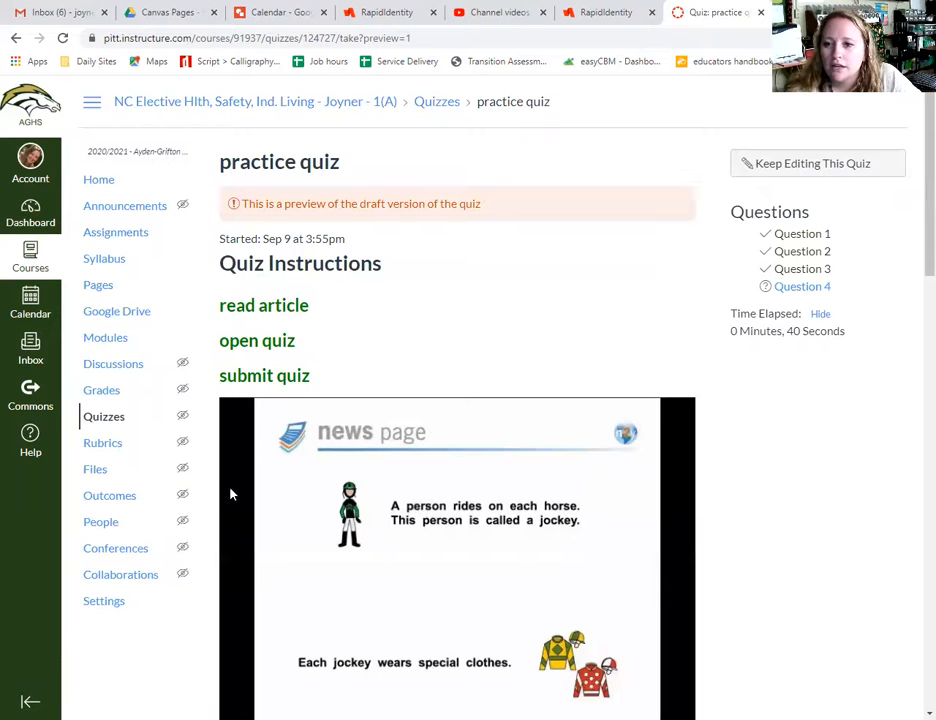
Step: Open the course's Modules page and examine how modules and their daily items are organized by group, subject, week and emoji
left_click(110, 342)
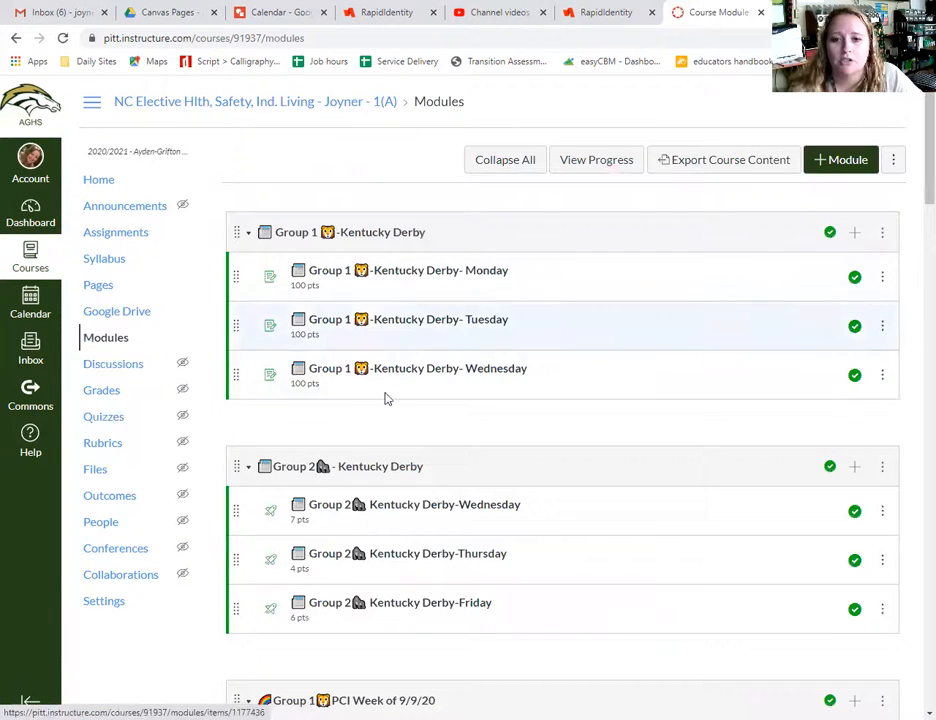
scroll(300, 414, "down", 5)
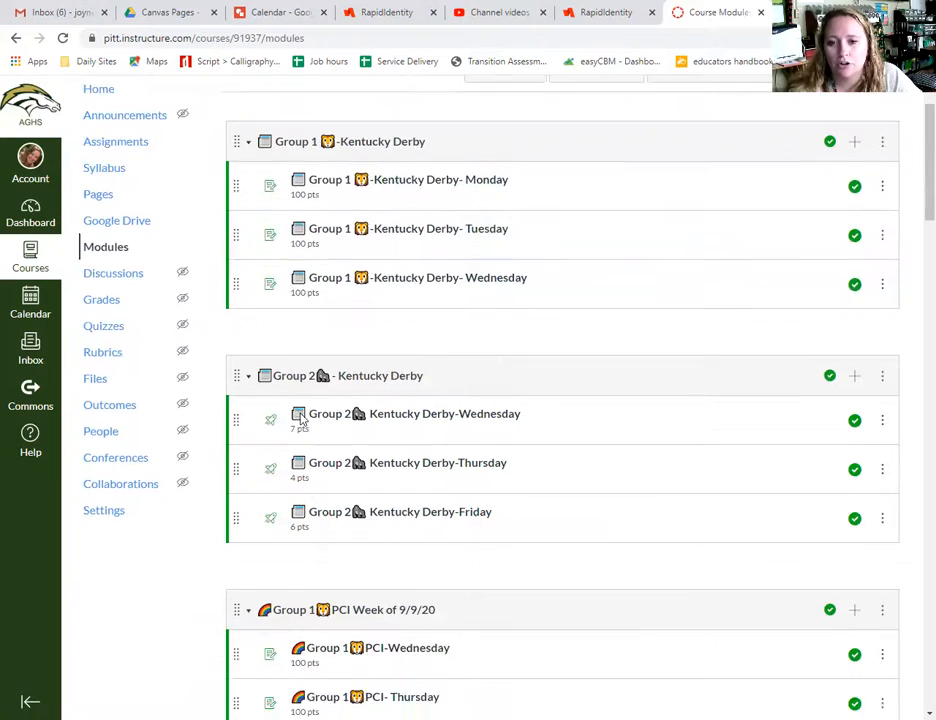
scroll(303, 414, "down", 8)
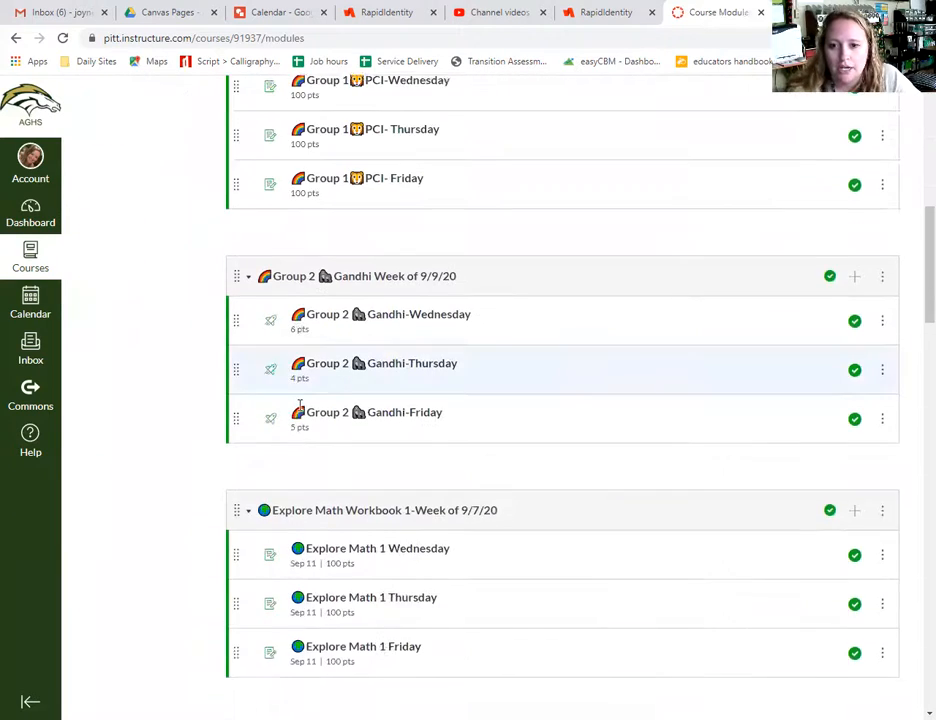
scroll(340, 470, "up", 2)
scroll(352, 489, "up", 10)
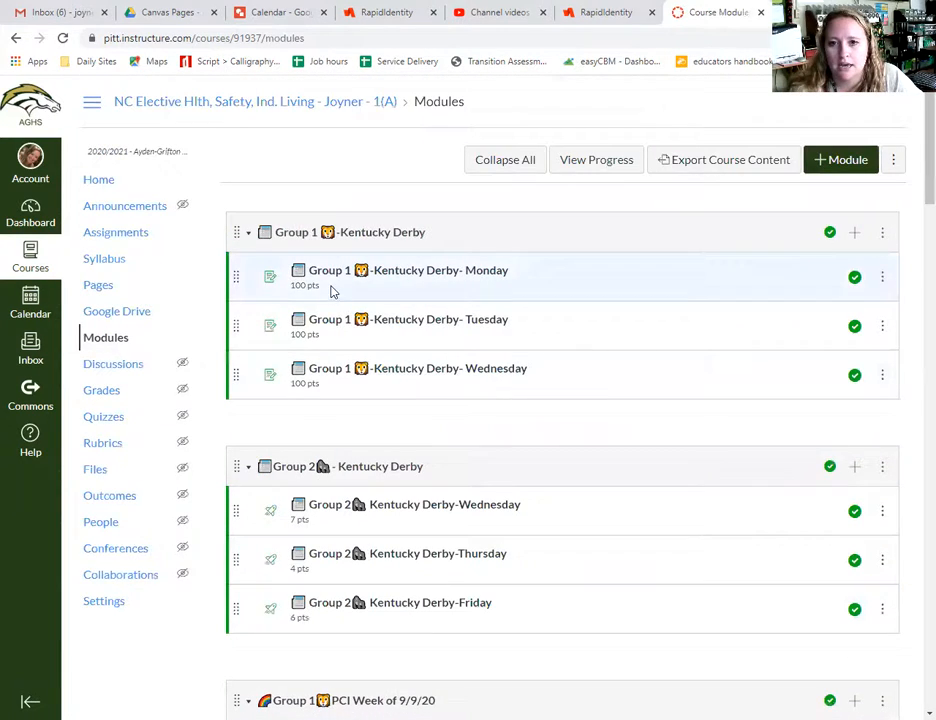
scroll(335, 495, "down", 5)
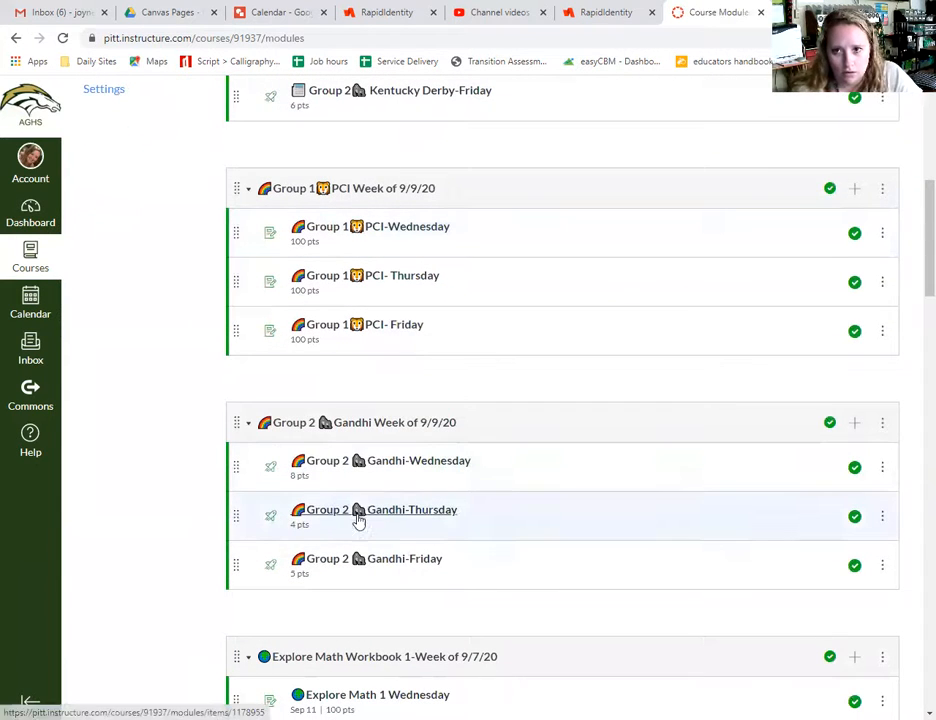
scroll(375, 544, "down", 3)
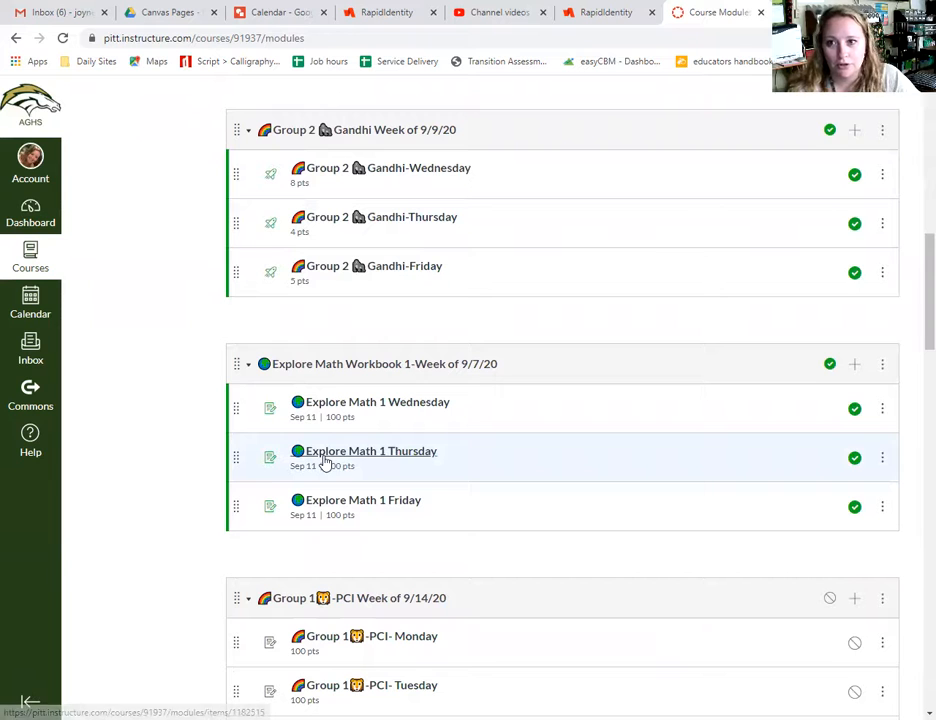
scroll(230, 452, "up", 8)
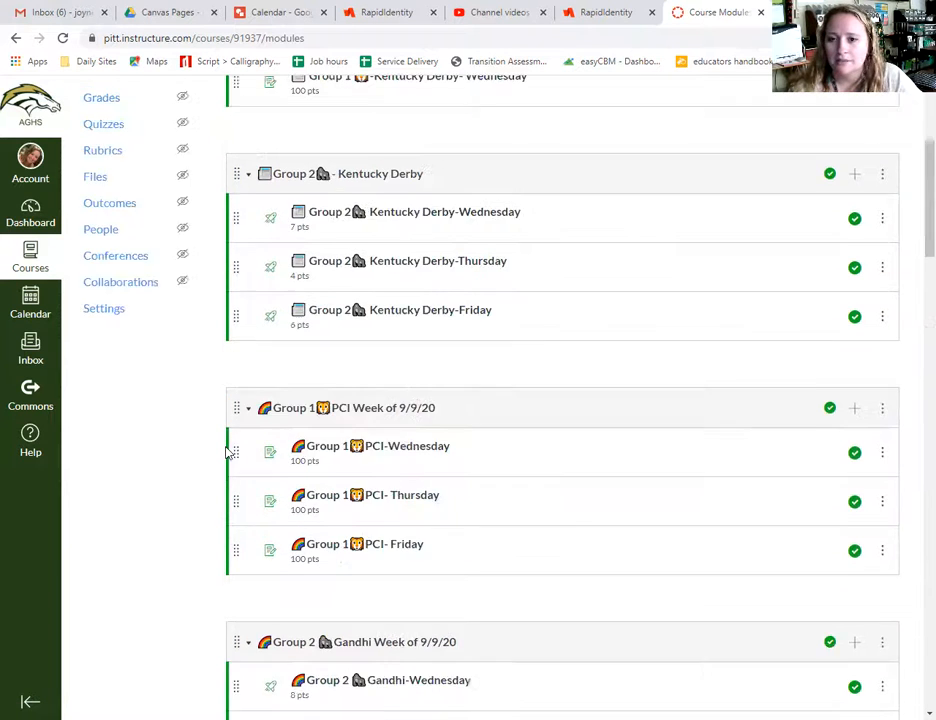